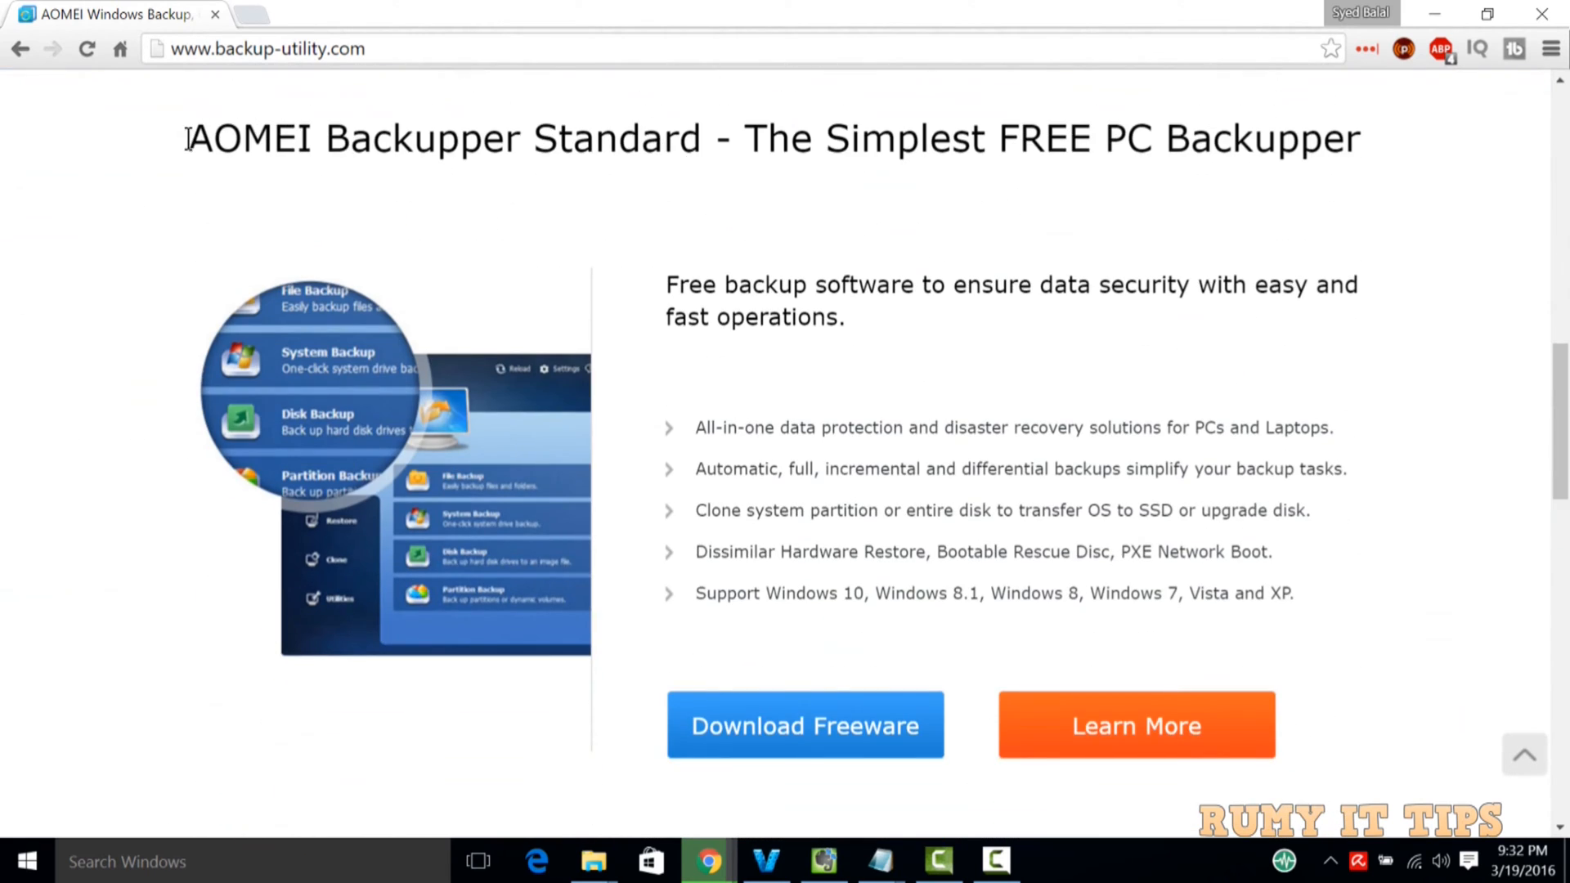
Open the download page for the AOMEI Backupper Standard freeware and review its product details and download options.
left_click_drag(188, 139, 1360, 183)
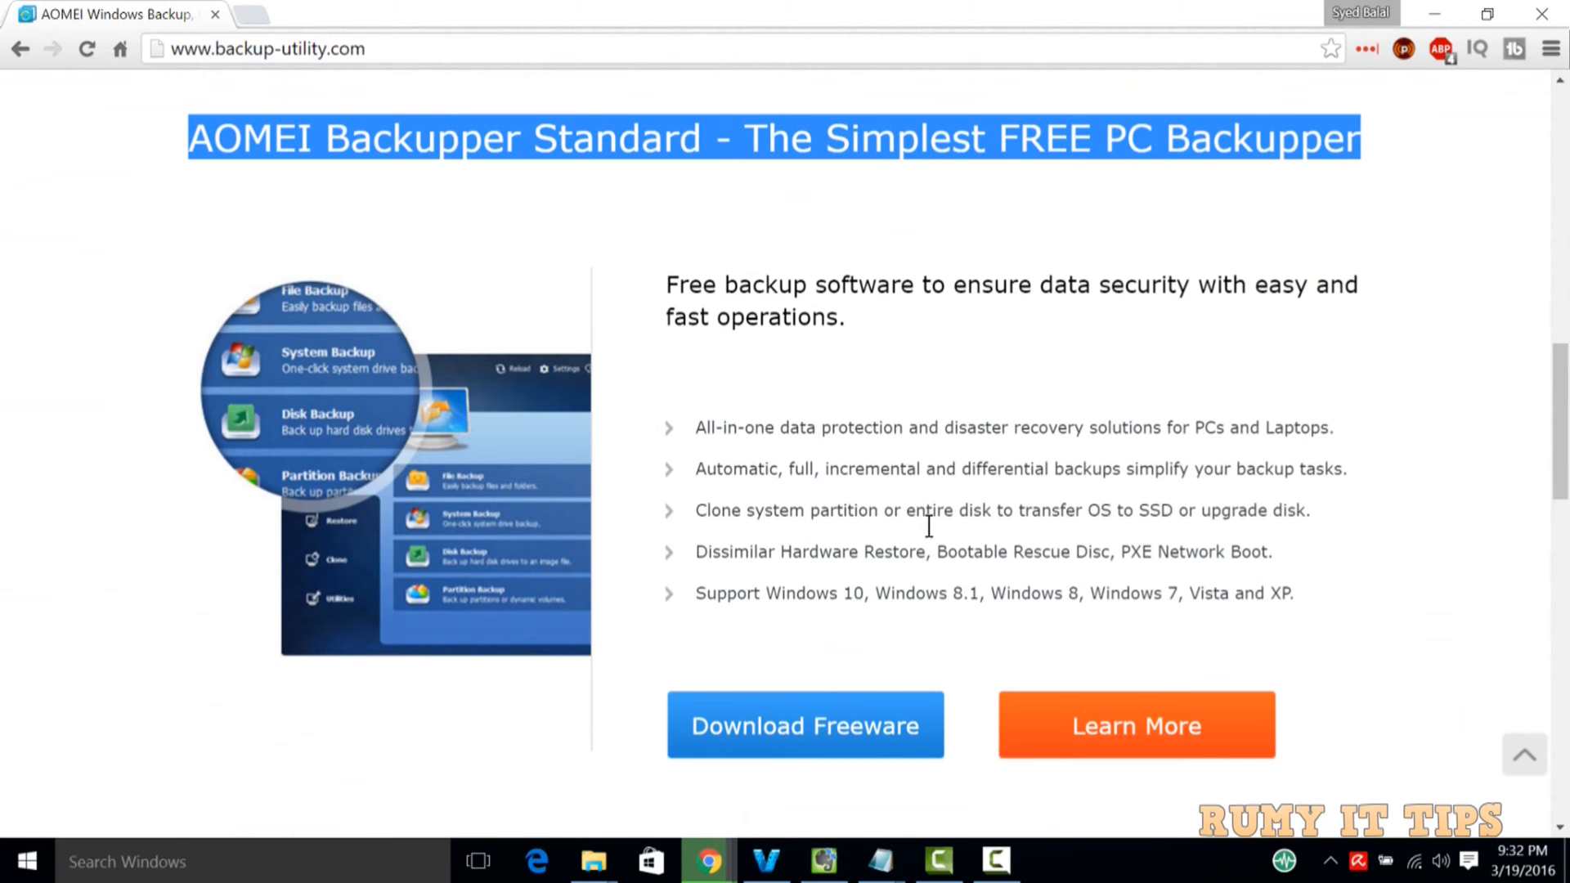
left_click(805, 719)
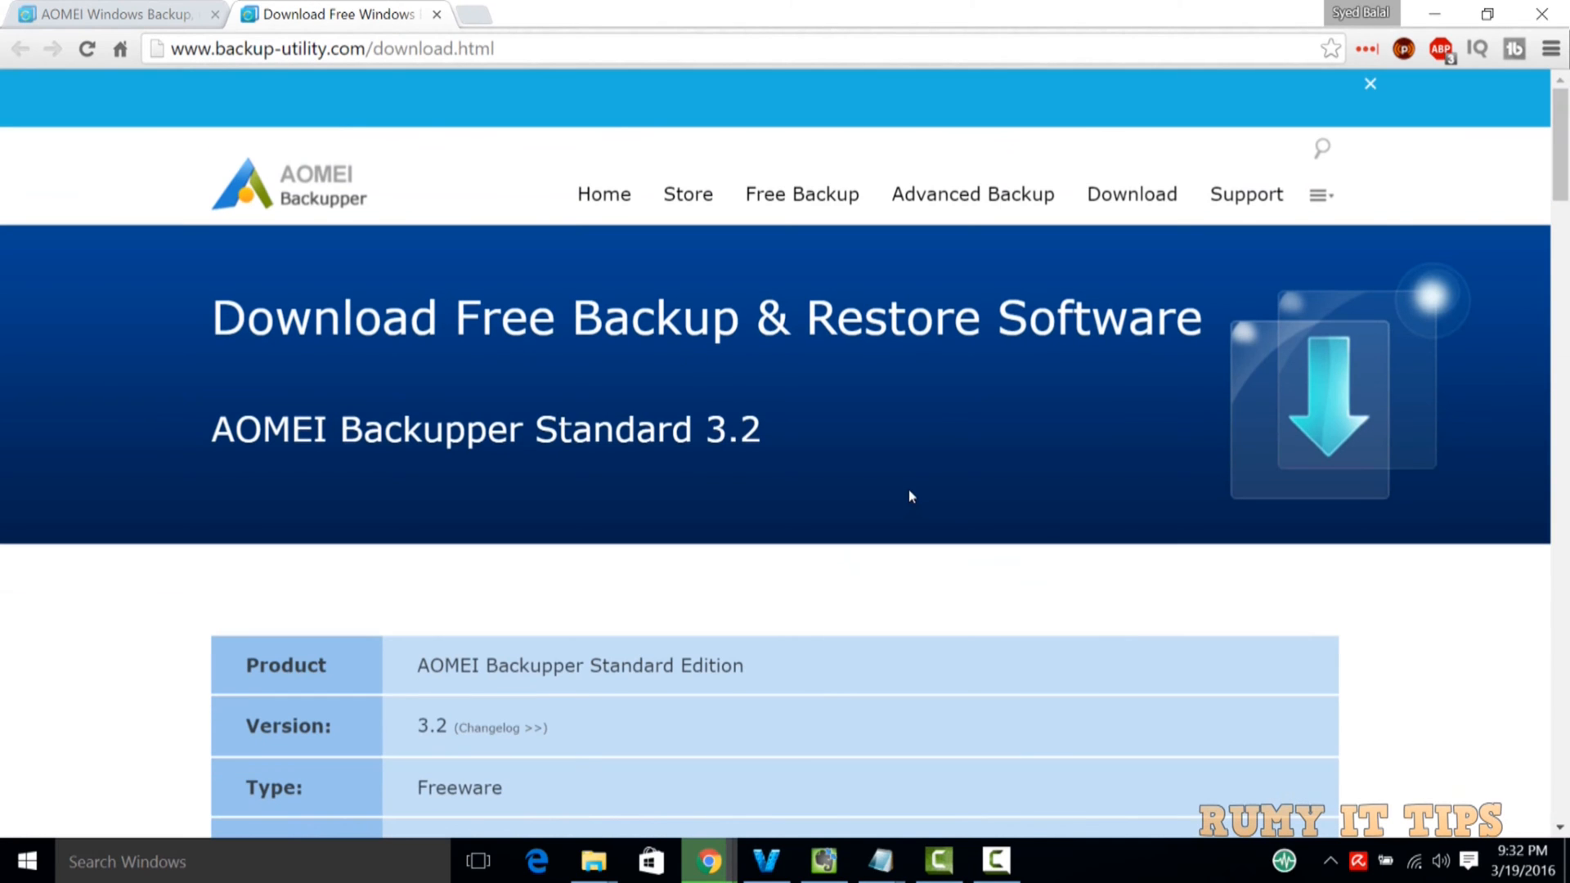
scroll(899, 479, "down", 5)
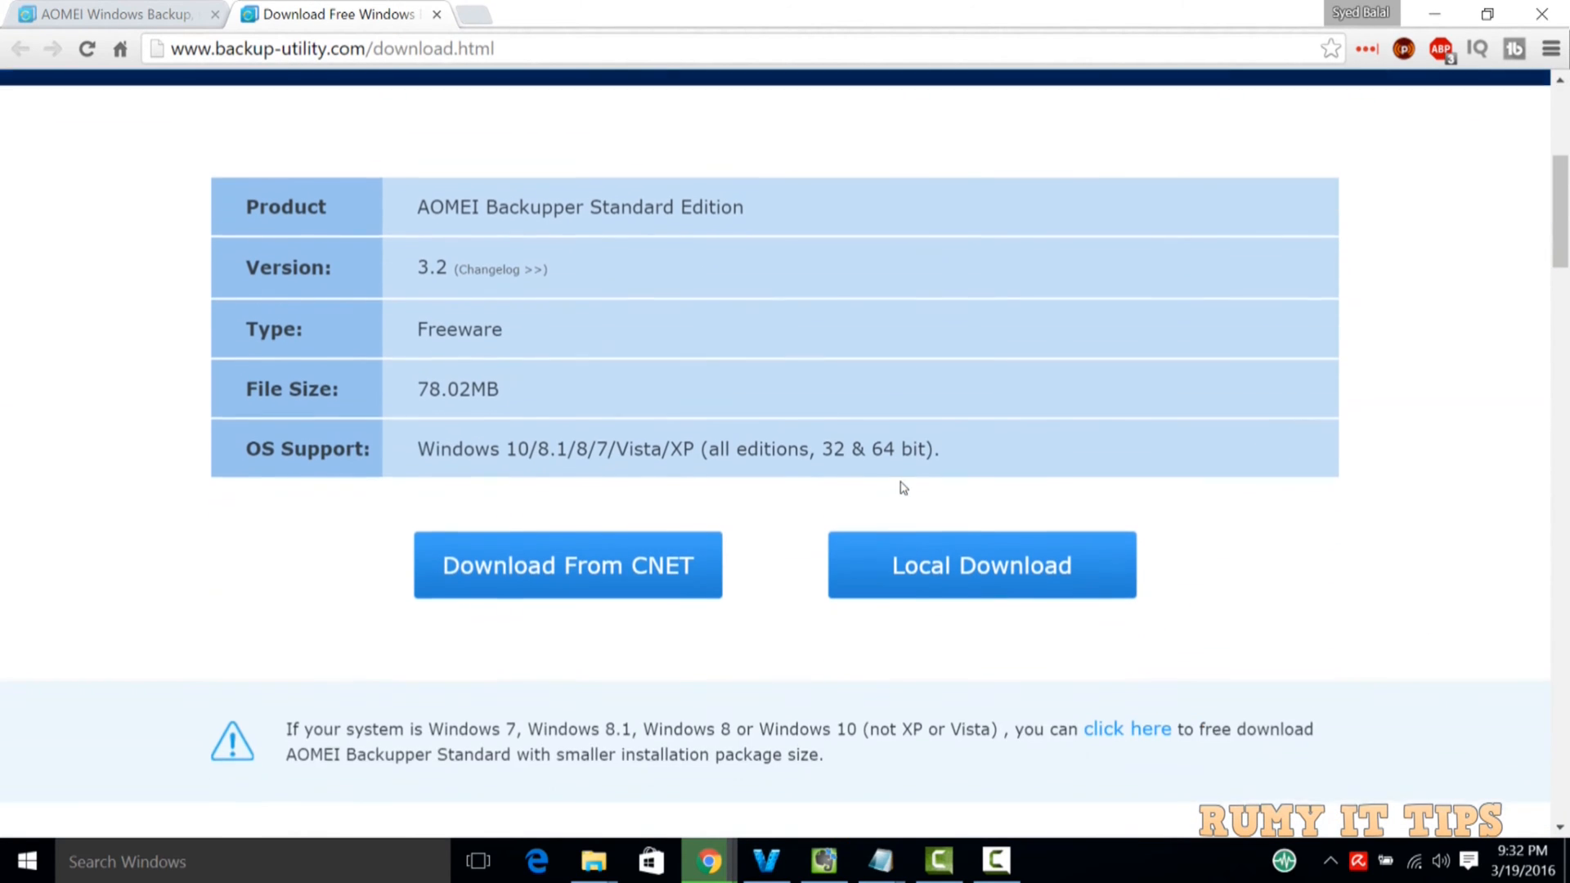
scroll(777, 542, "down", 4)
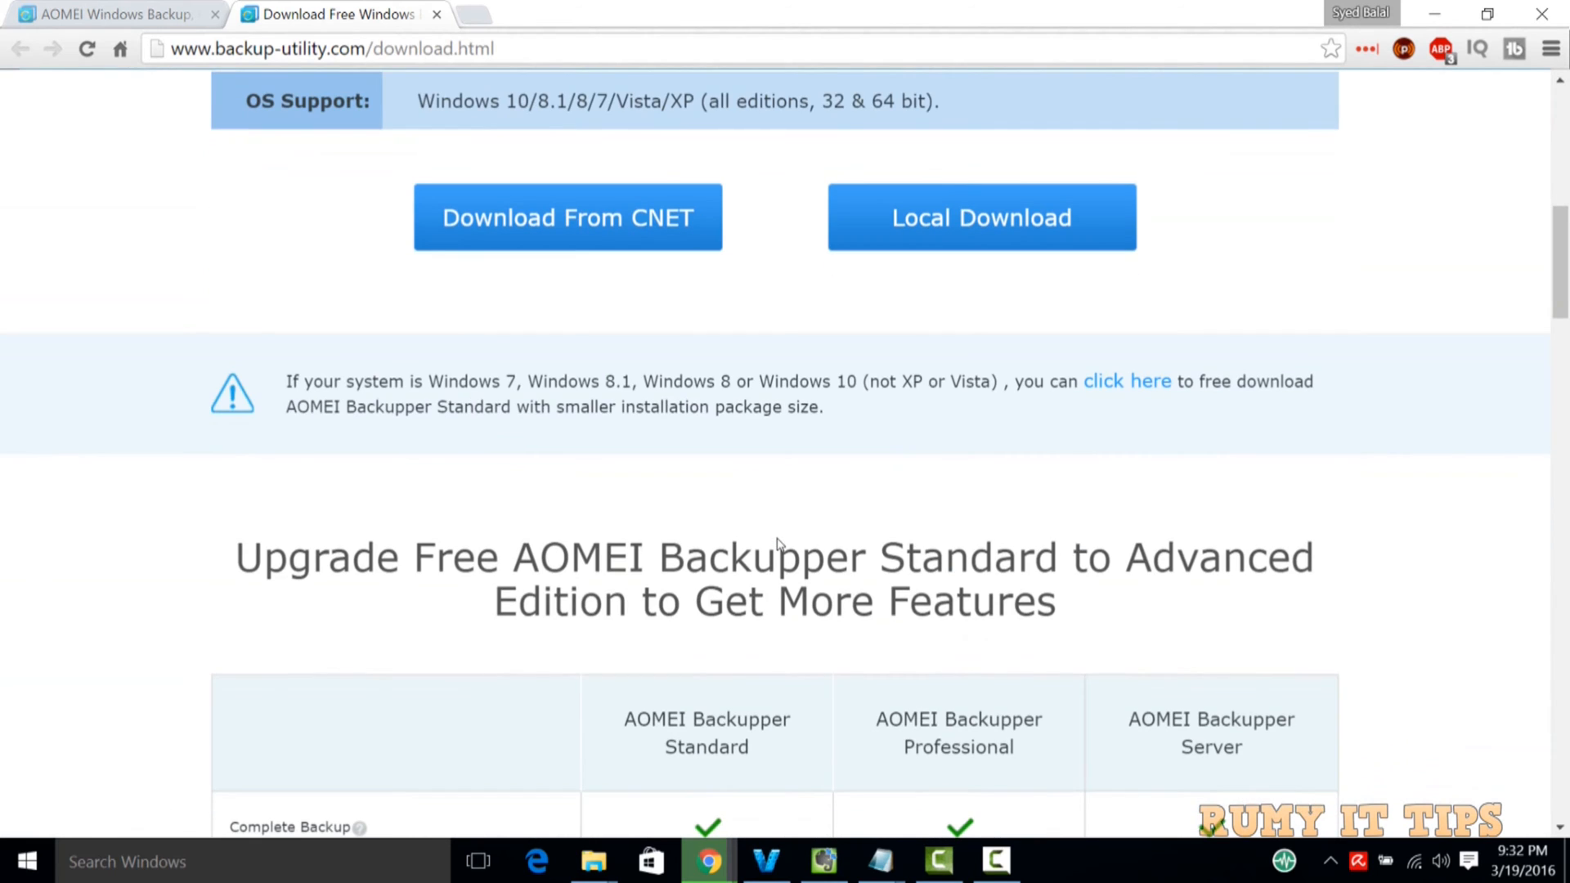
scroll(776, 536, "up", 3)
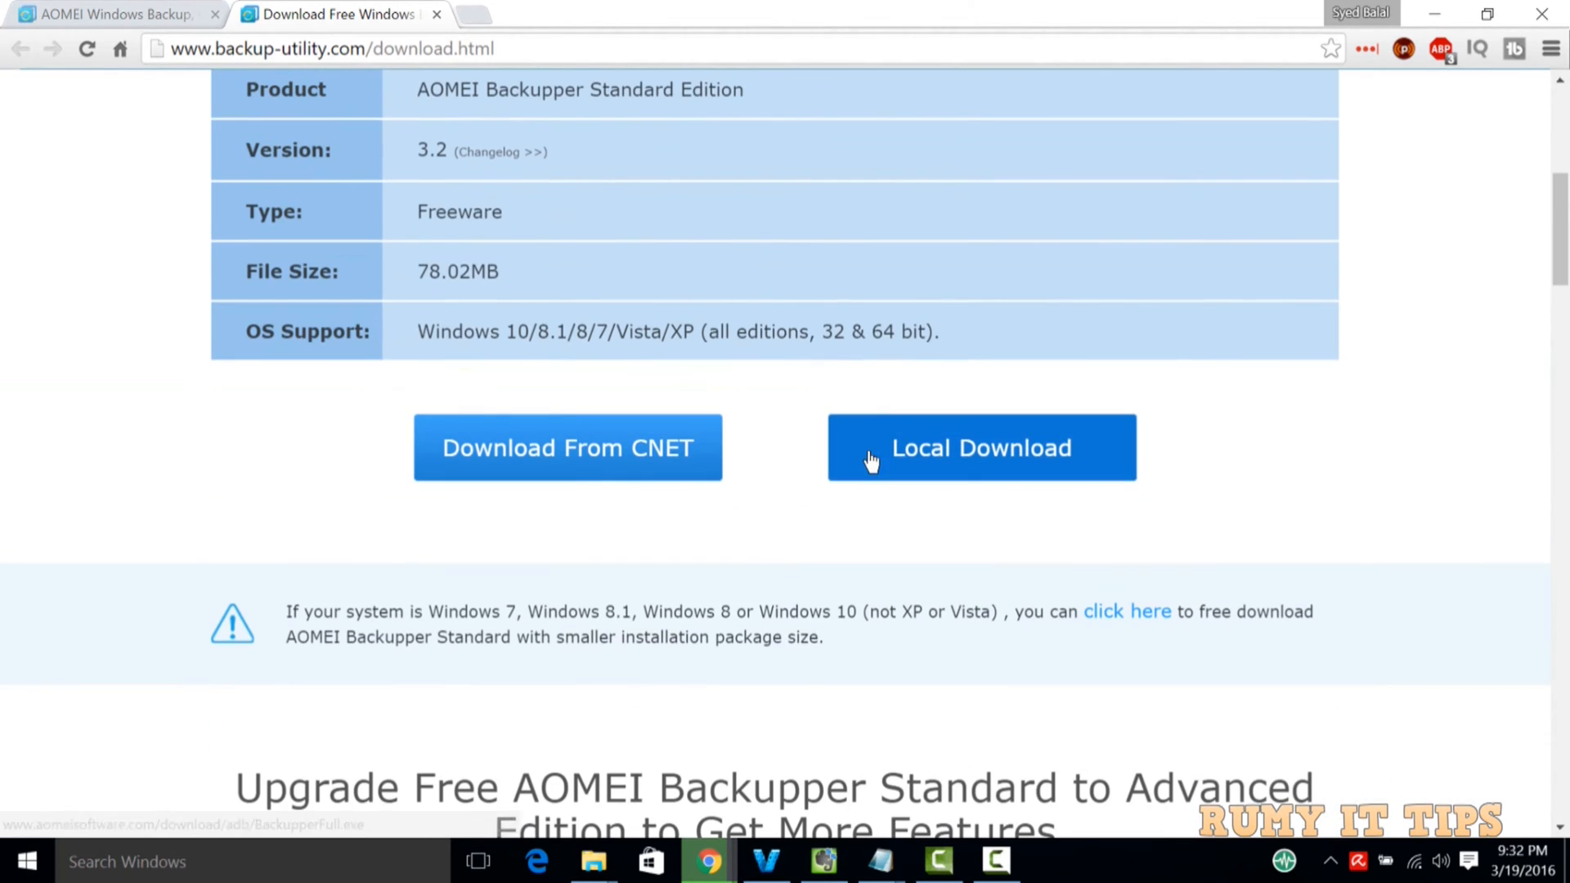
Examine the comparison table of the Standard, Professional and Server editions, including features, license types and prices.
scroll(715, 542, "down", 5)
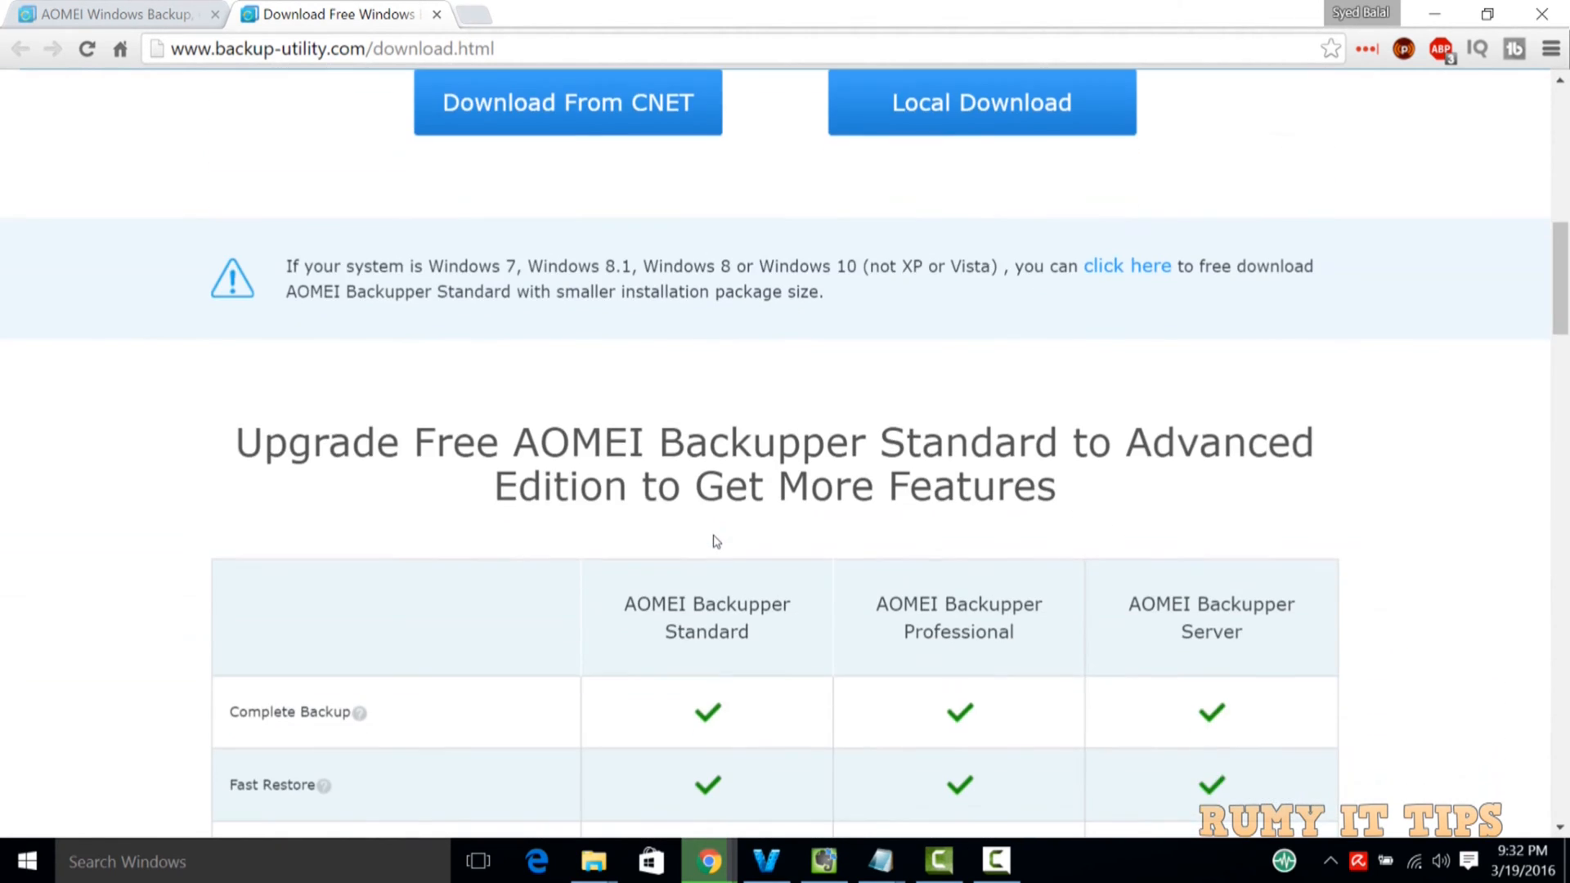
scroll(716, 541, "down", 3)
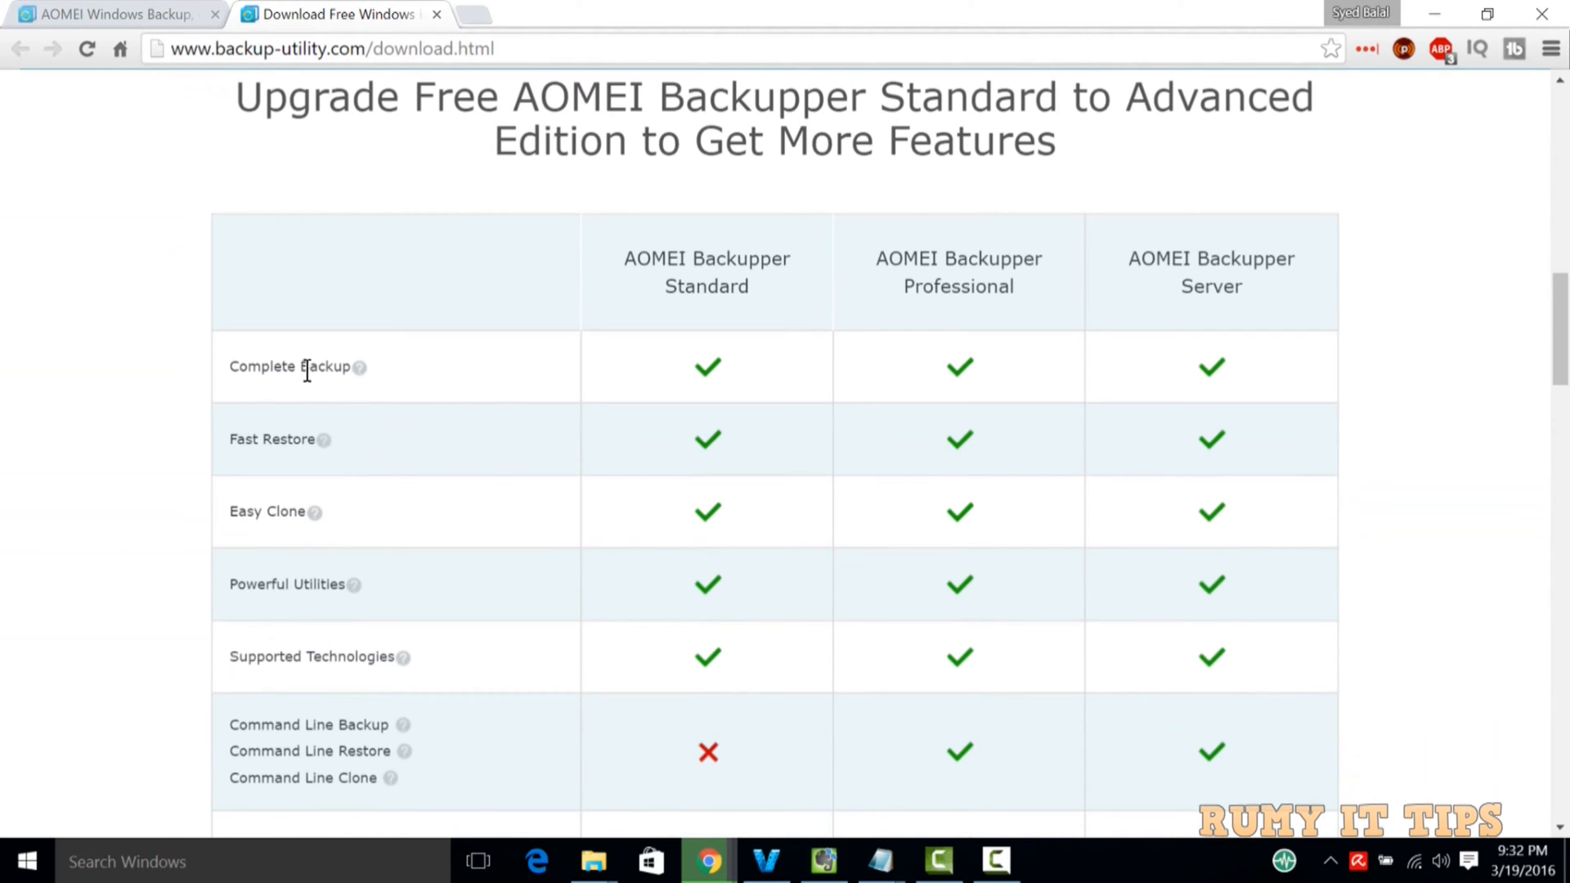
left_click_drag(238, 366, 374, 371)
left_click_drag(236, 433, 314, 442)
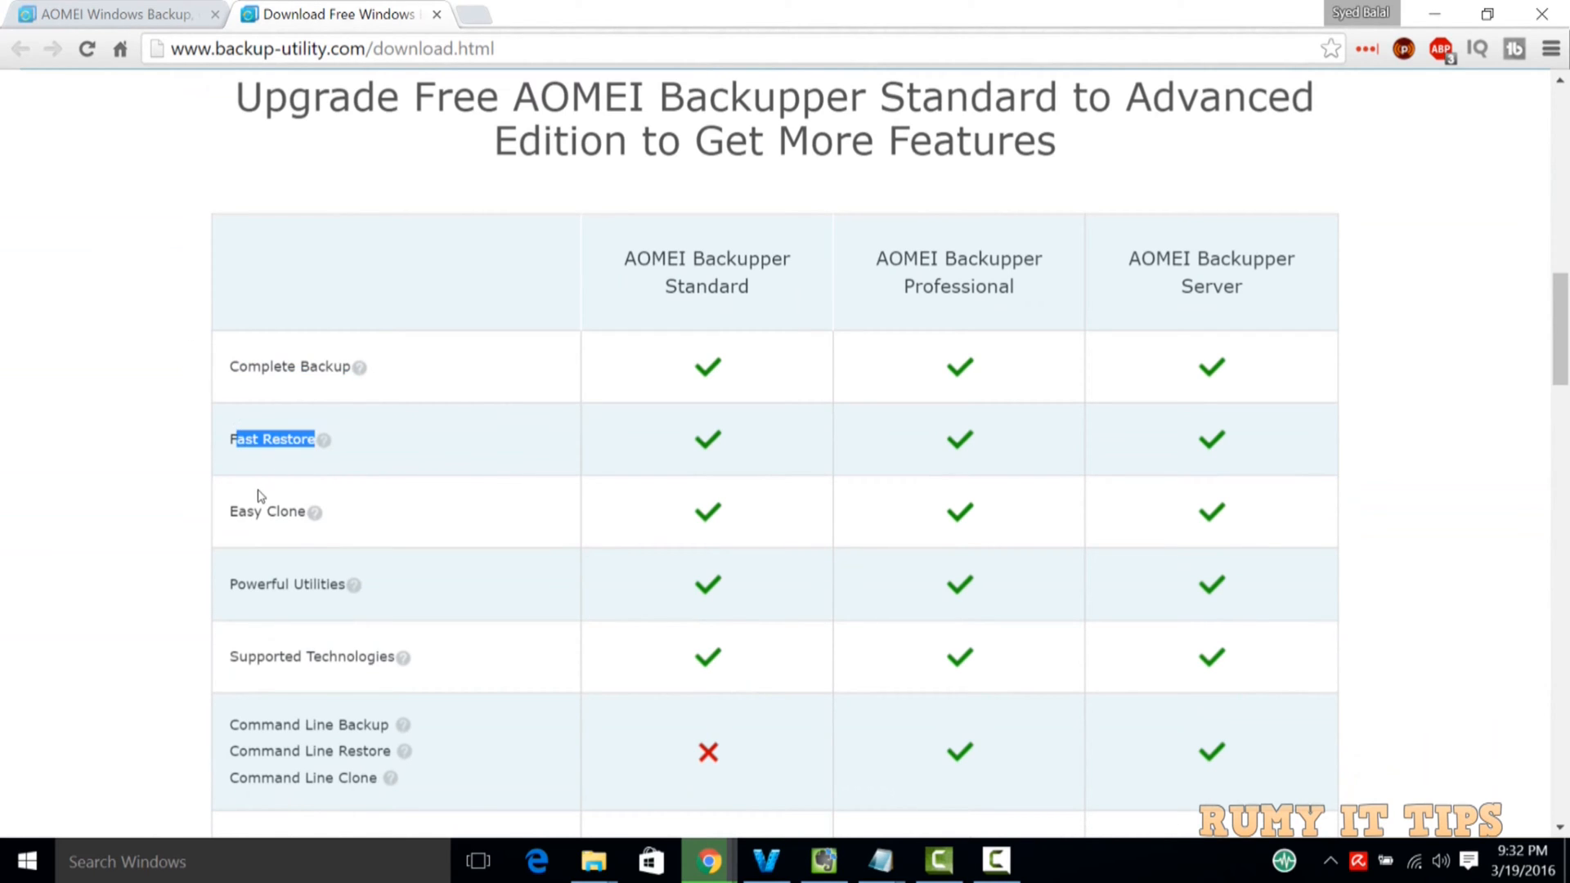
left_click(238, 518)
left_click_drag(238, 517, 288, 527)
left_click_drag(245, 584, 316, 588)
scroll(299, 578, "down", 5)
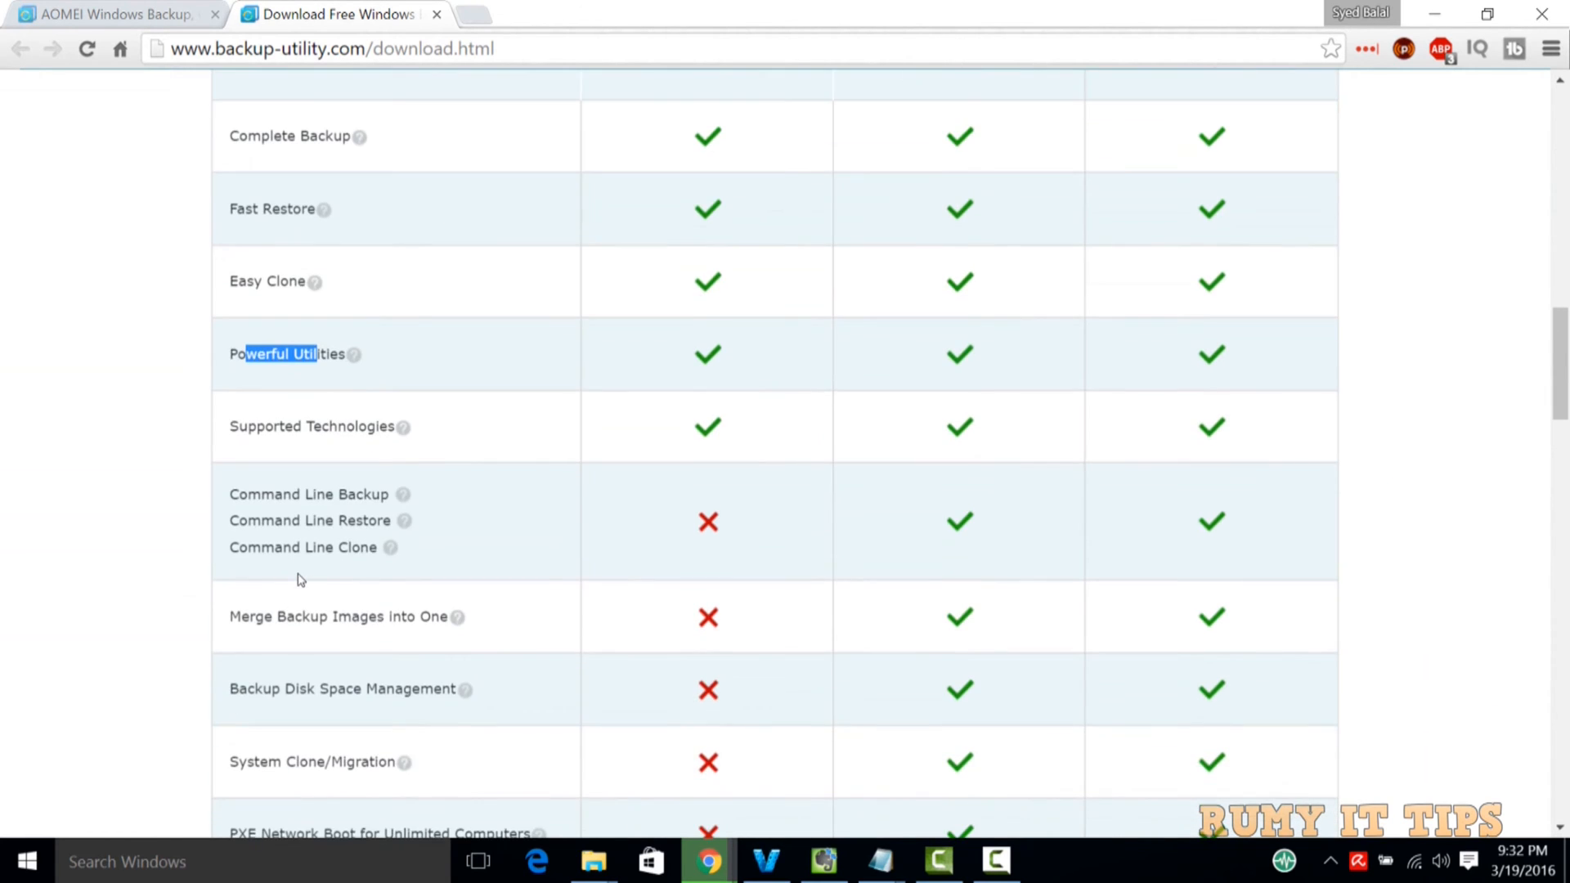
scroll(301, 579, "down", 5)
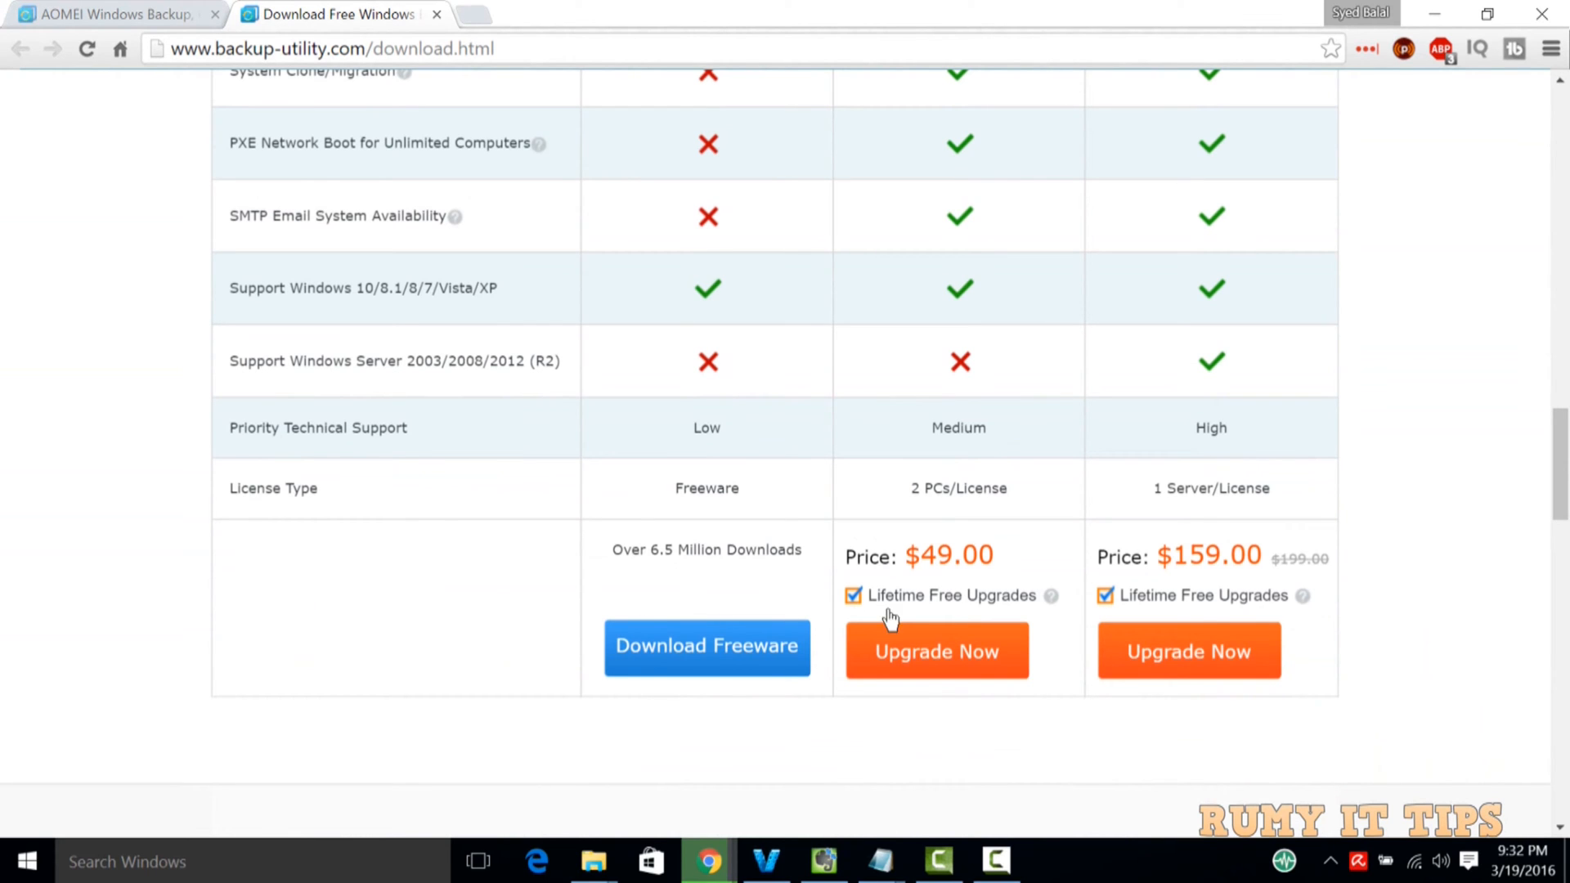
scroll(949, 546, "up", 4)
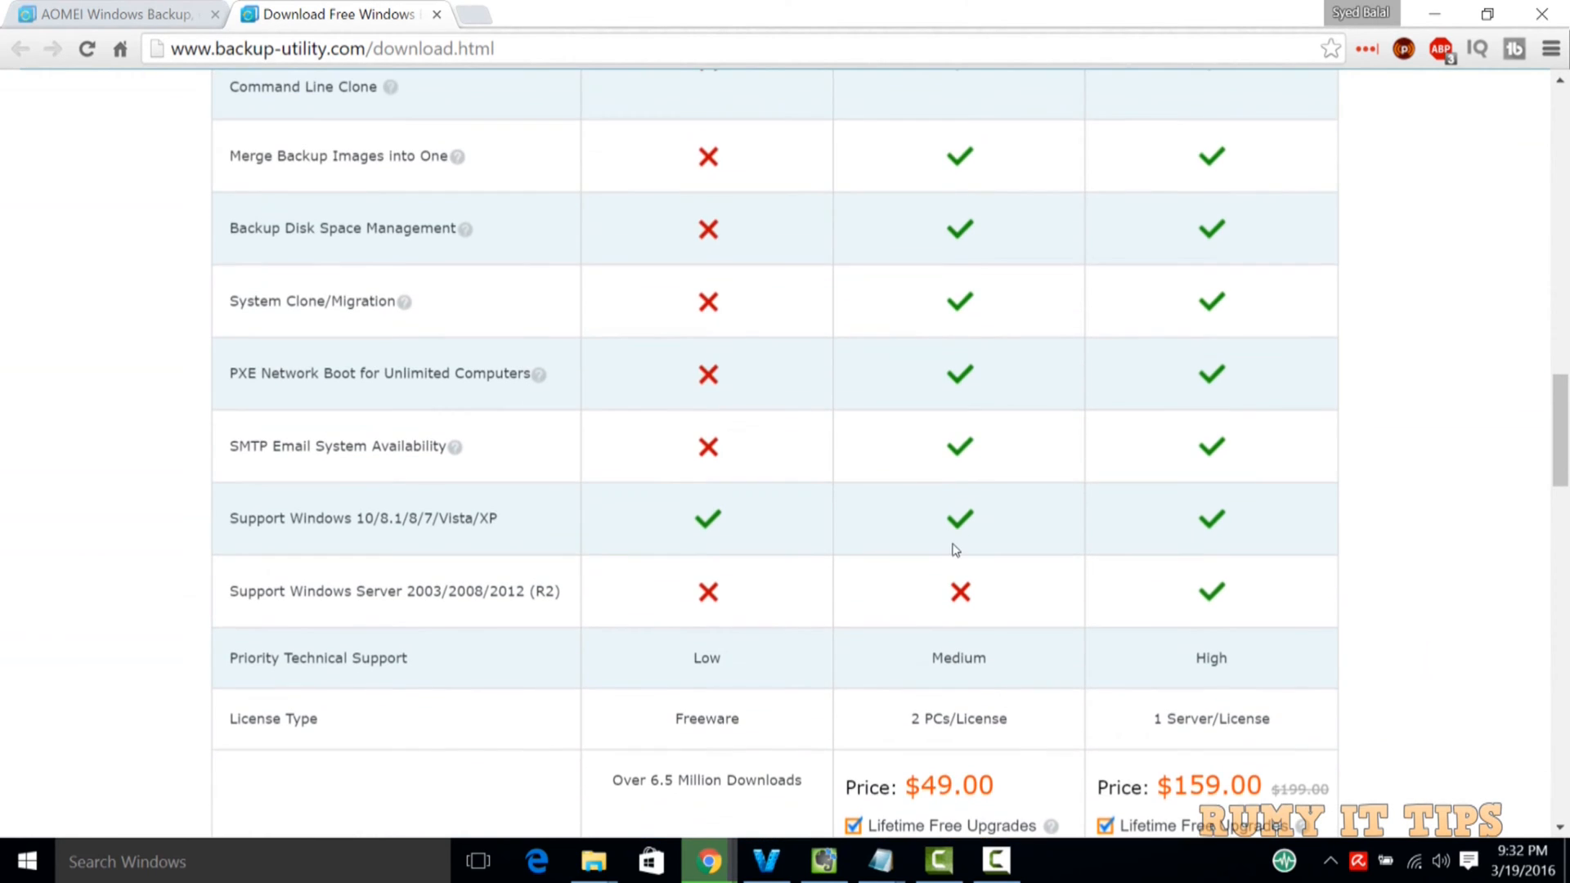
scroll(955, 550, "up", 6)
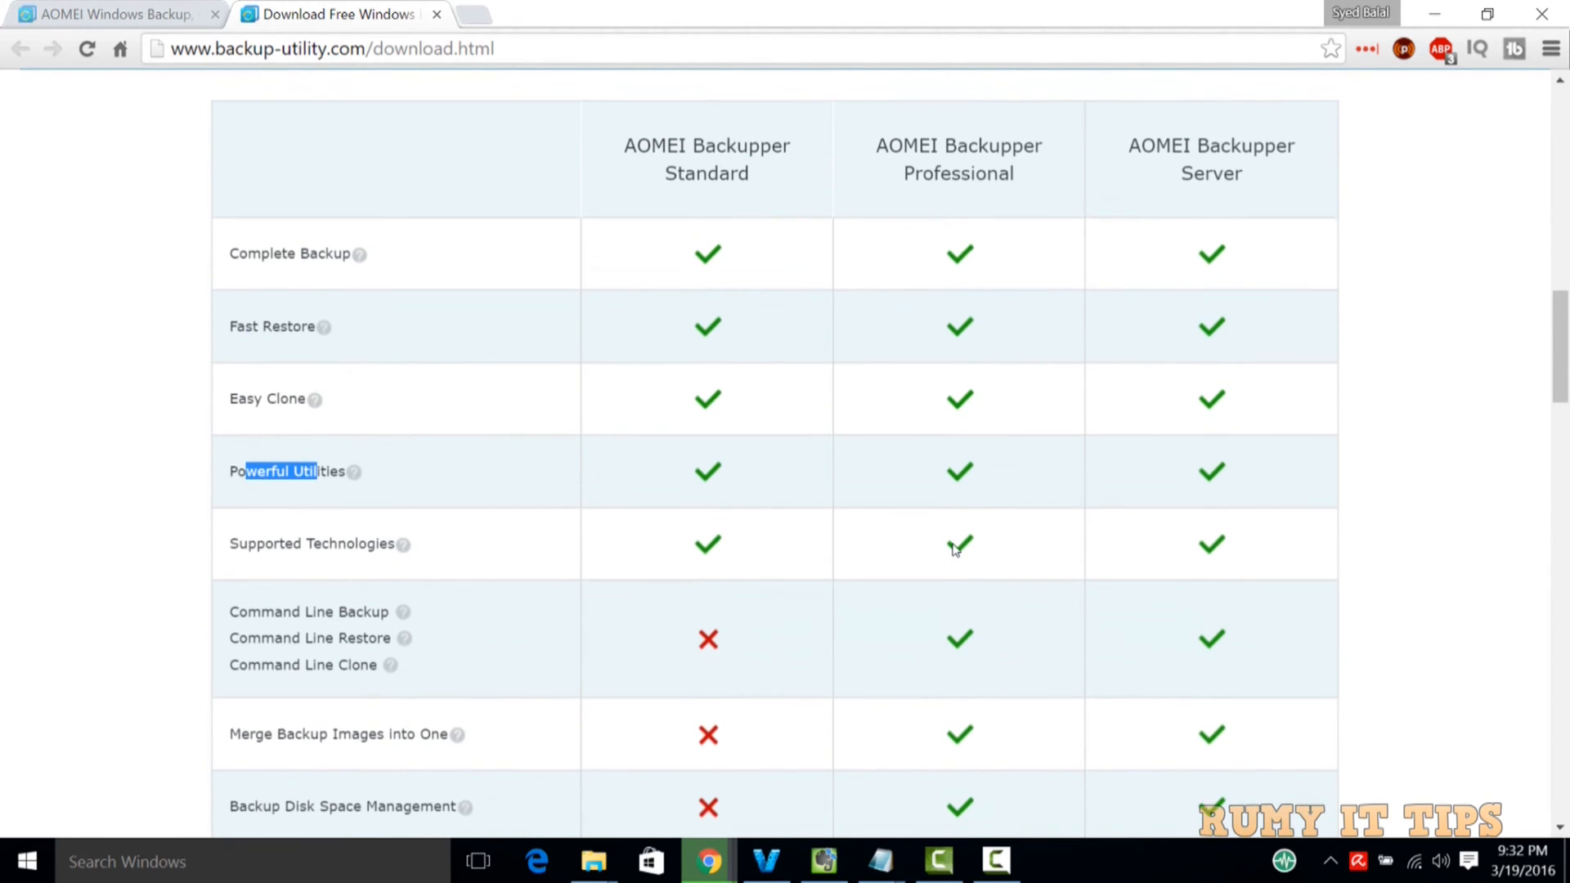
scroll(955, 550, "up", 1)
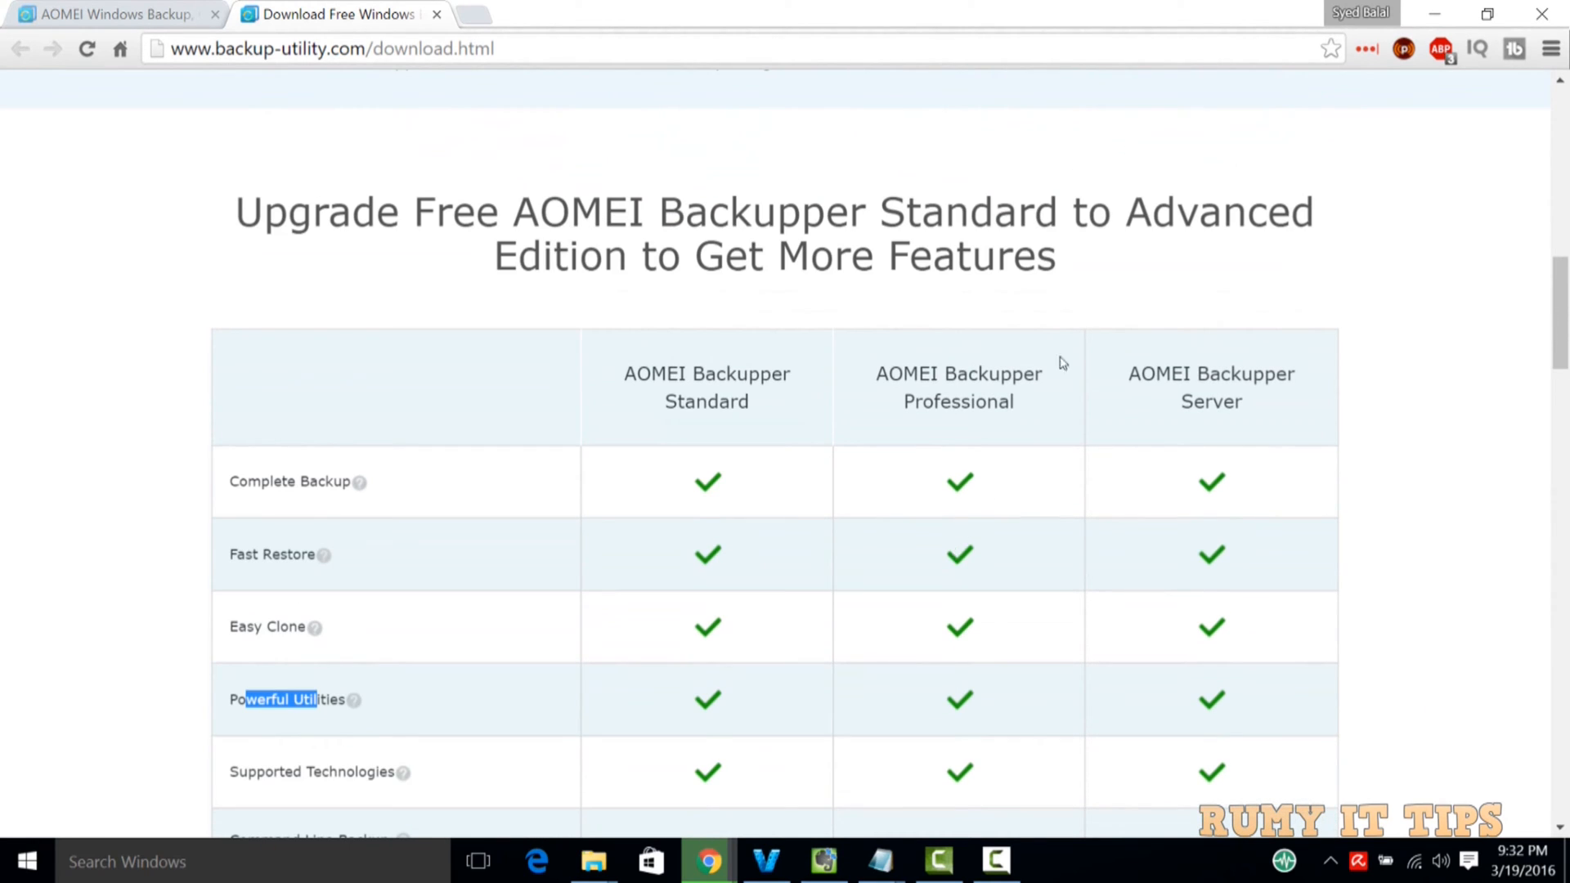
Minimize the browser and launch AOMEI Backupper Standard.
left_click(1434, 13)
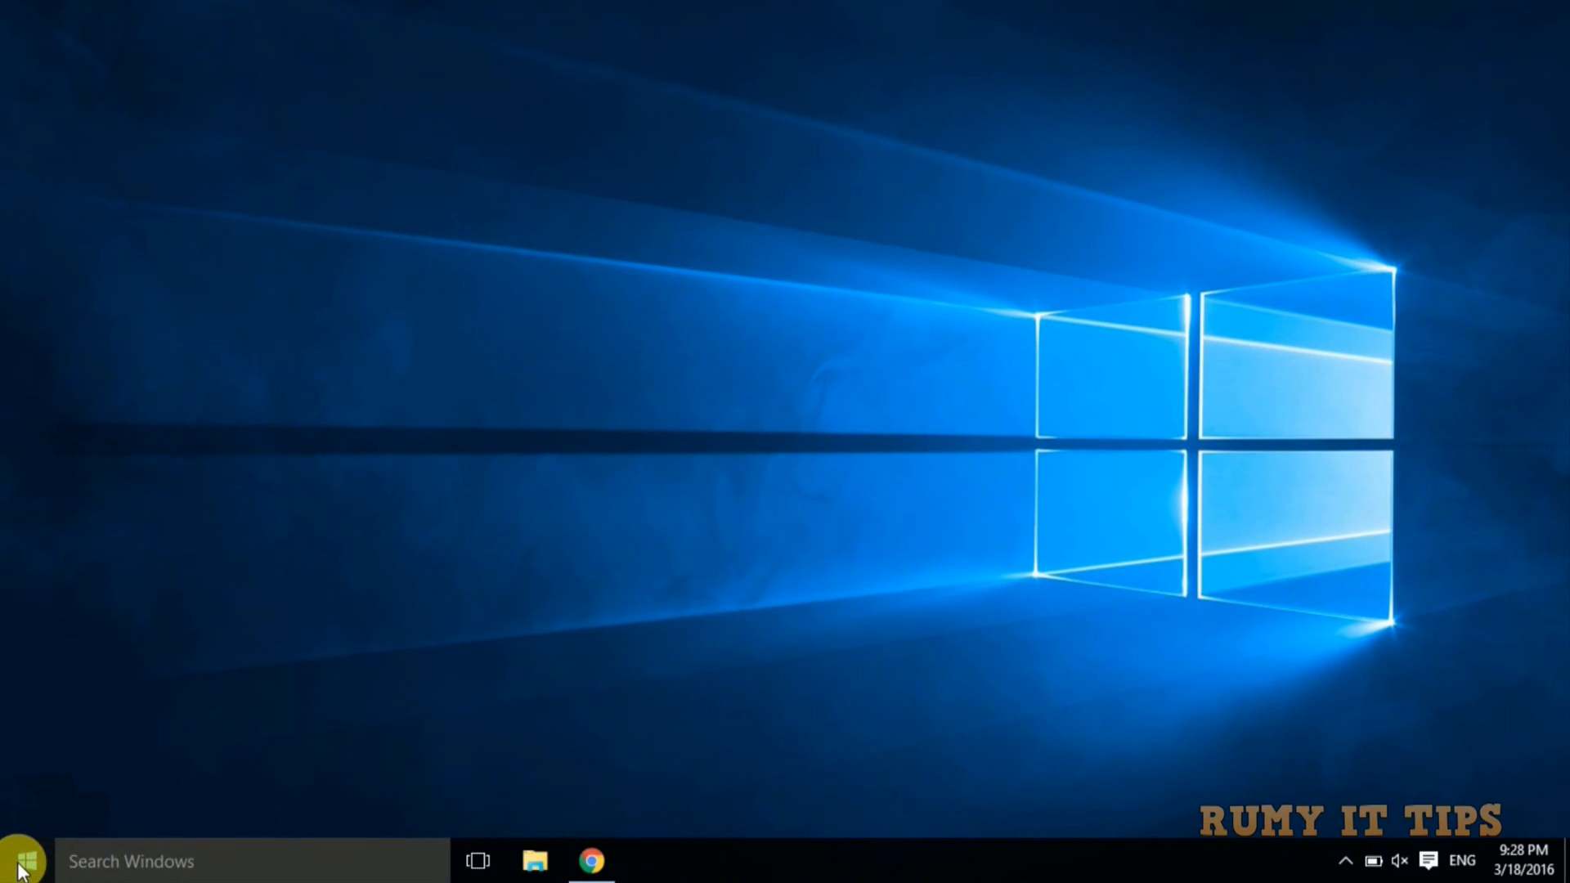
left_click(19, 865)
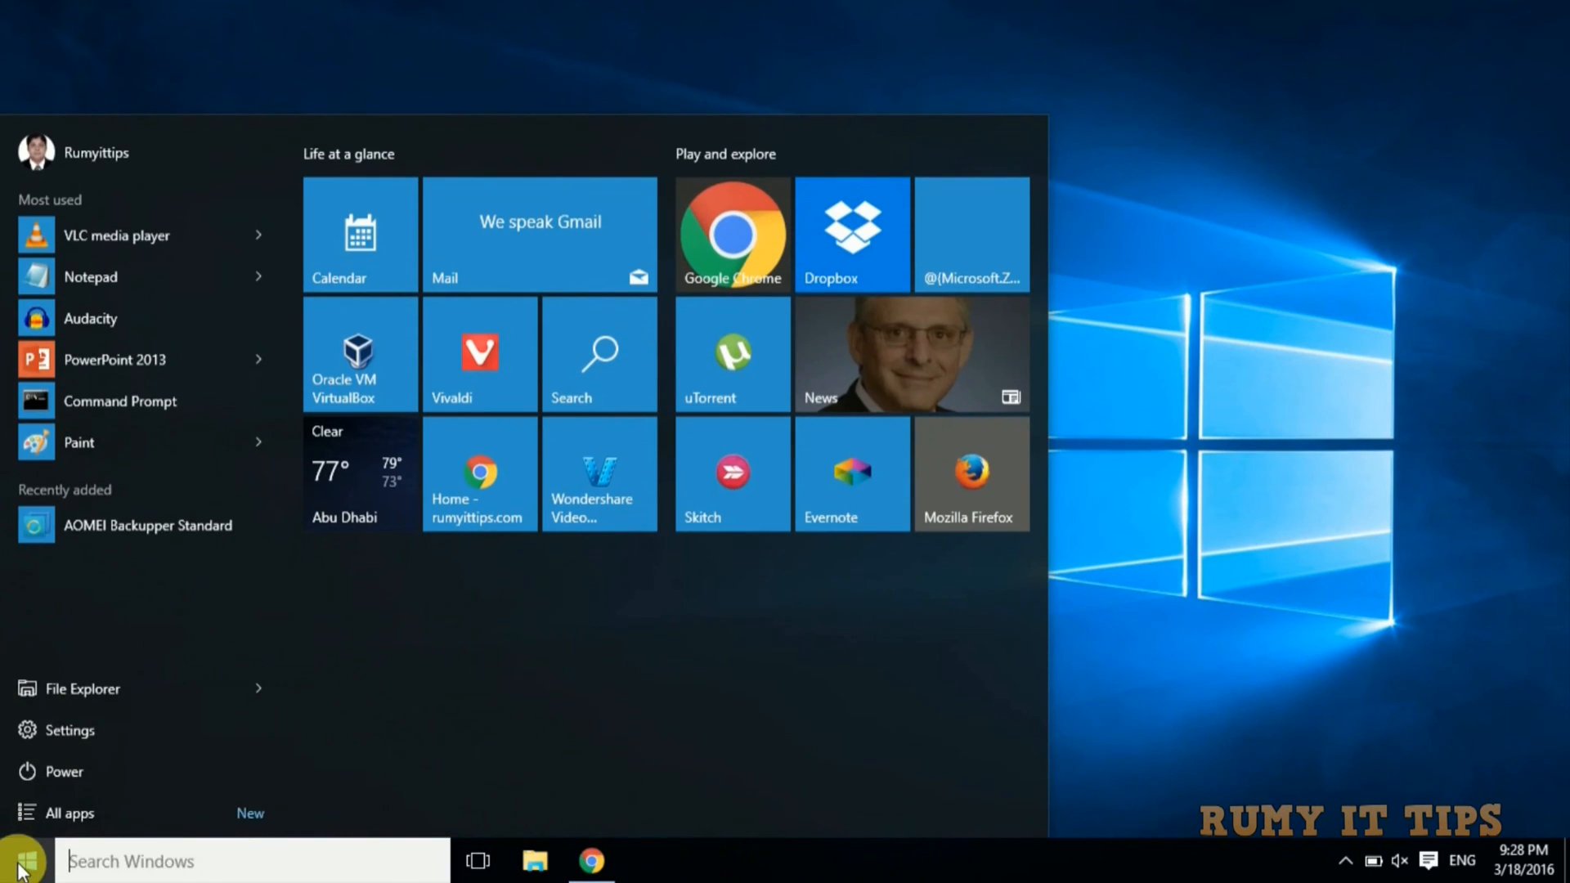
left_click(175, 521)
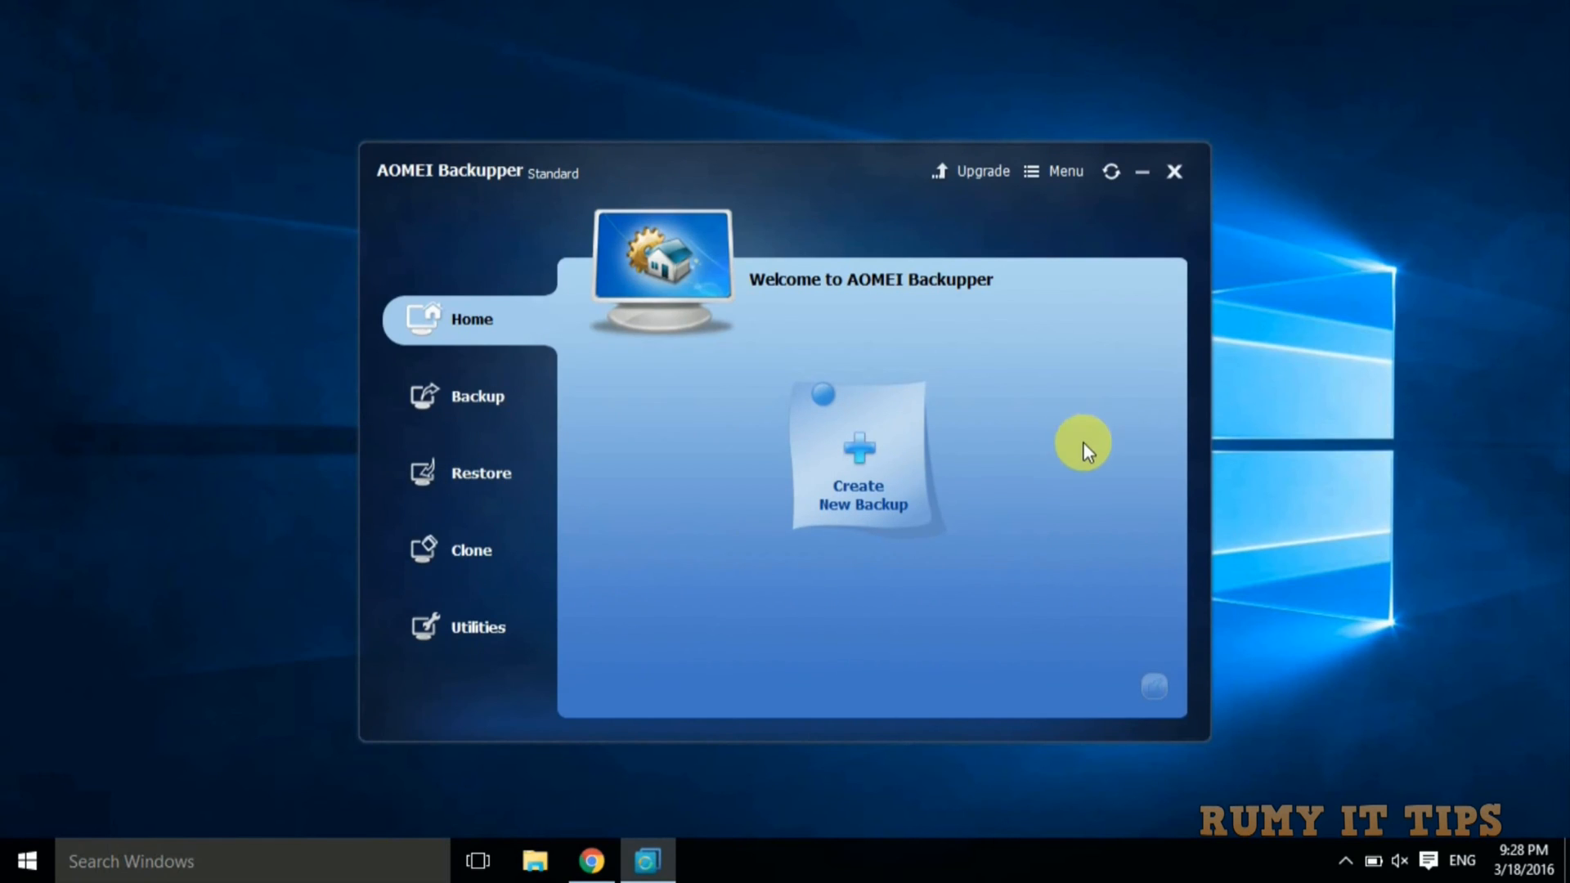
left_click(1349, 865)
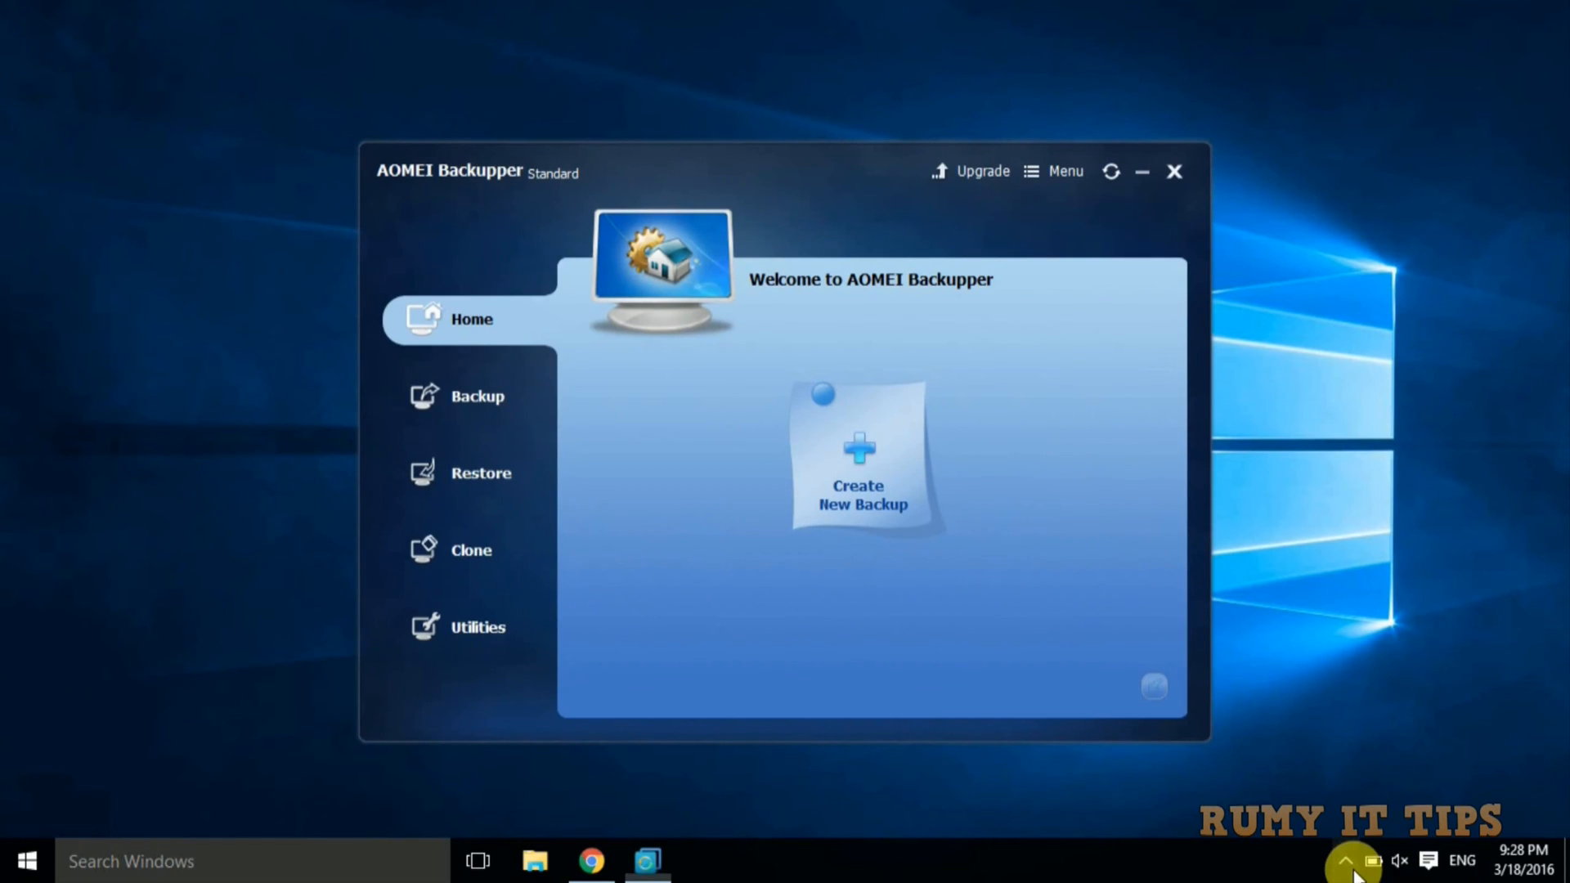
left_click(1335, 532)
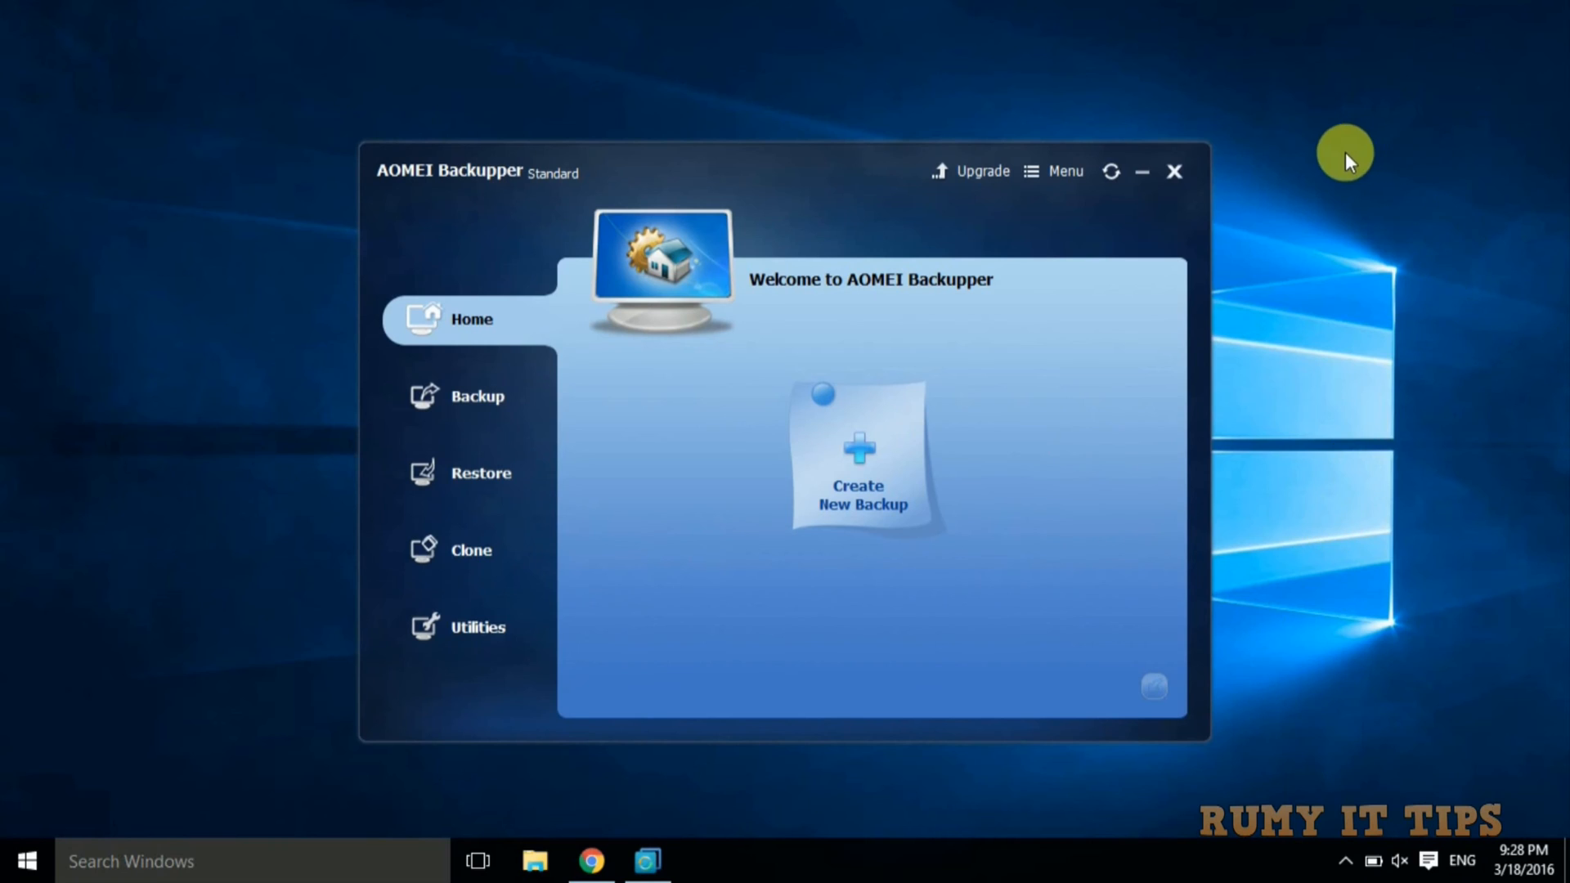
View the Compression and Other options in the program settings, and close the settings without saving.
left_click(1038, 170)
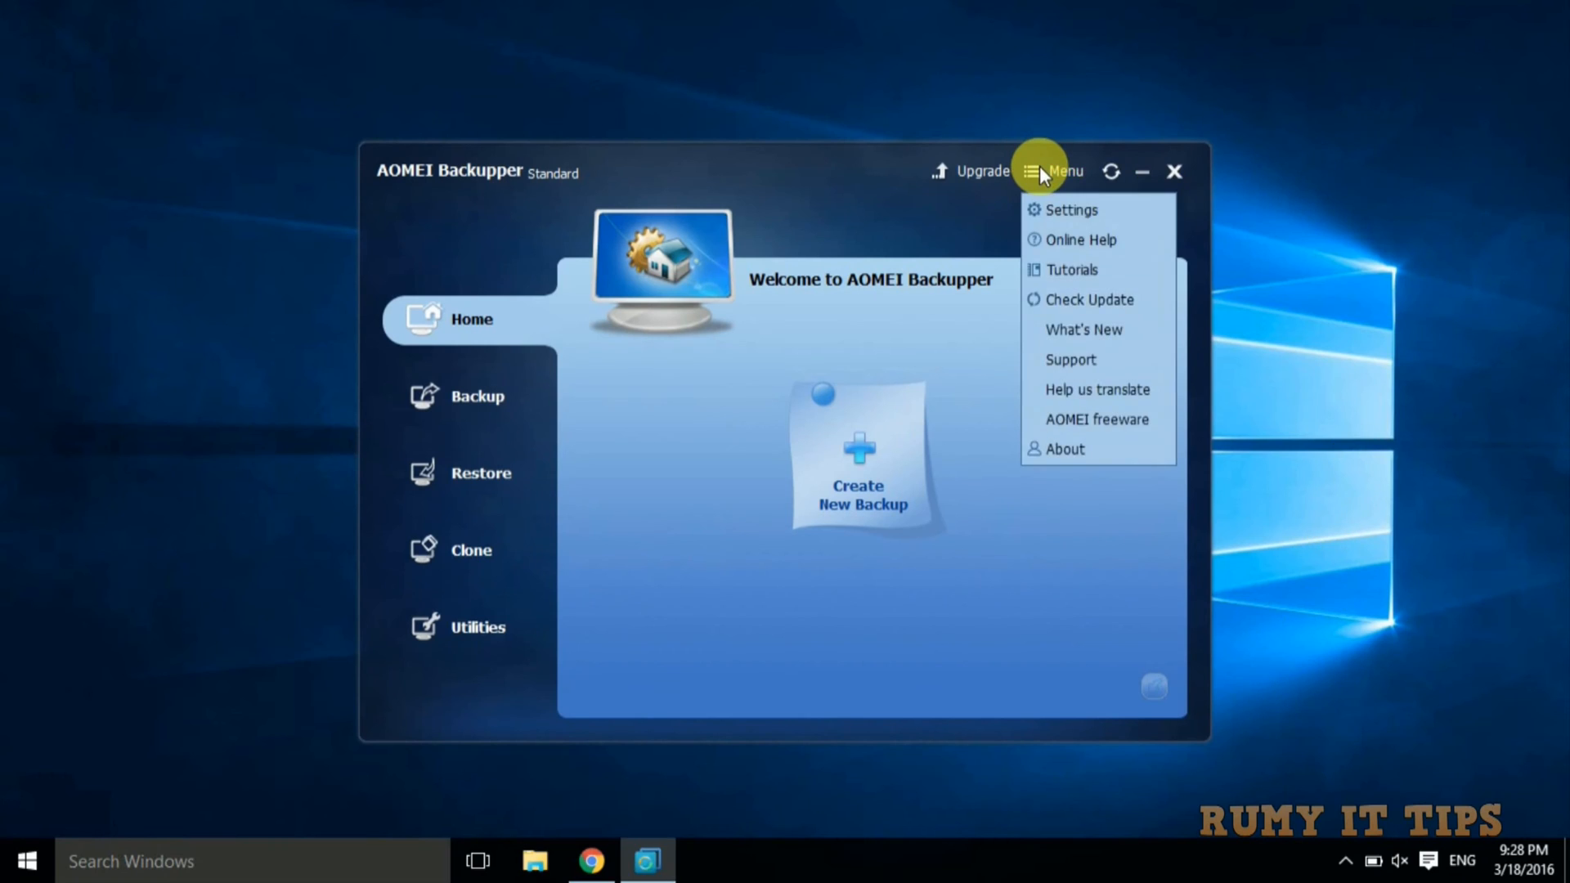
left_click(1040, 171)
left_click(1057, 173)
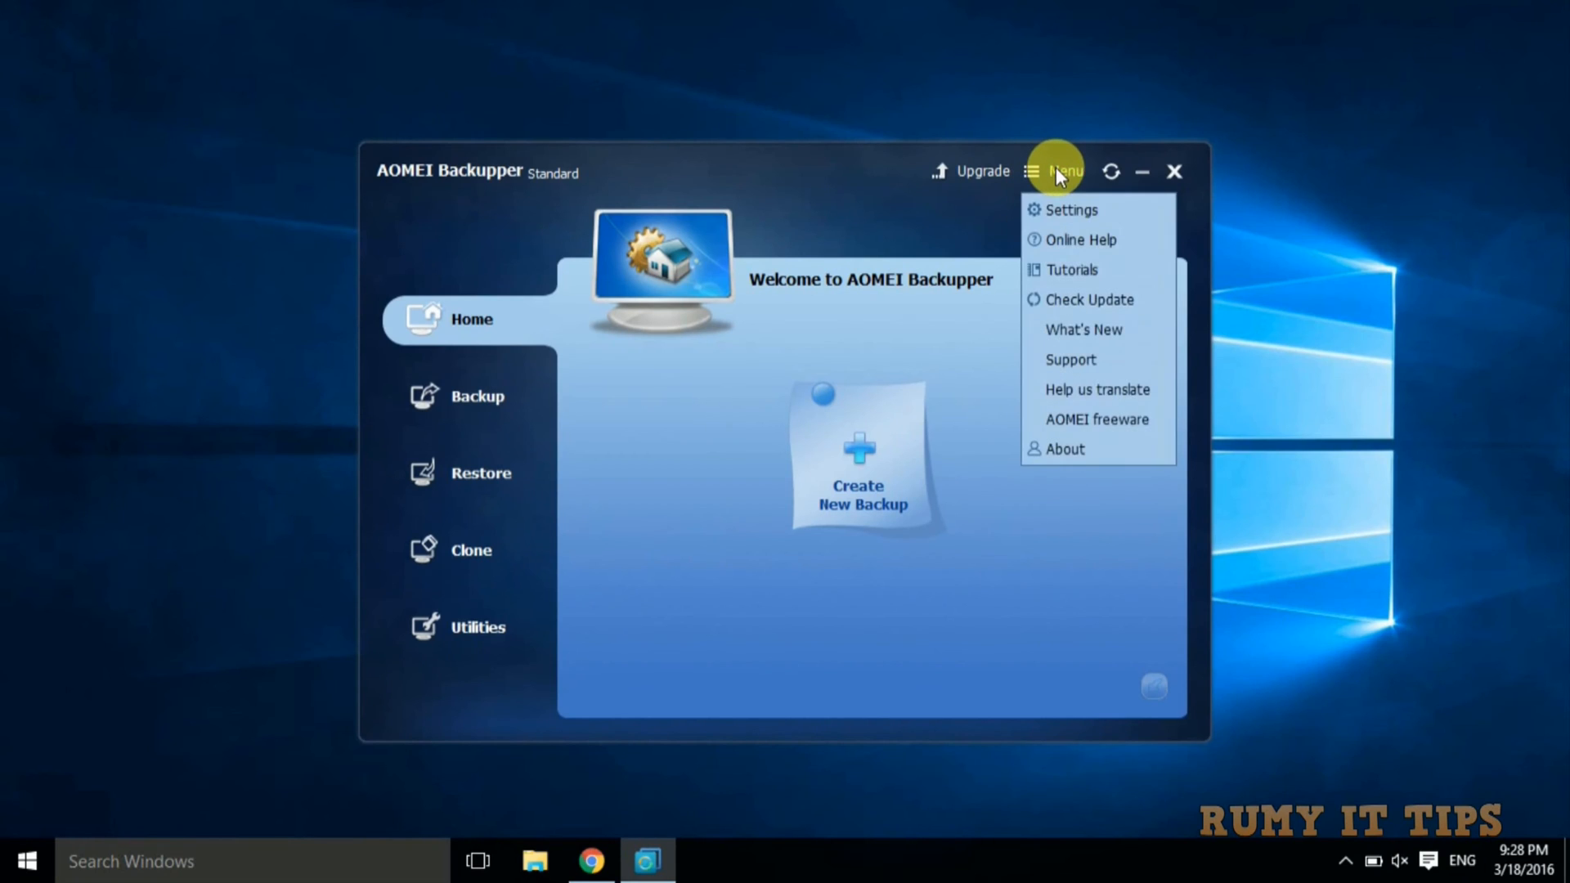
left_click(1071, 215)
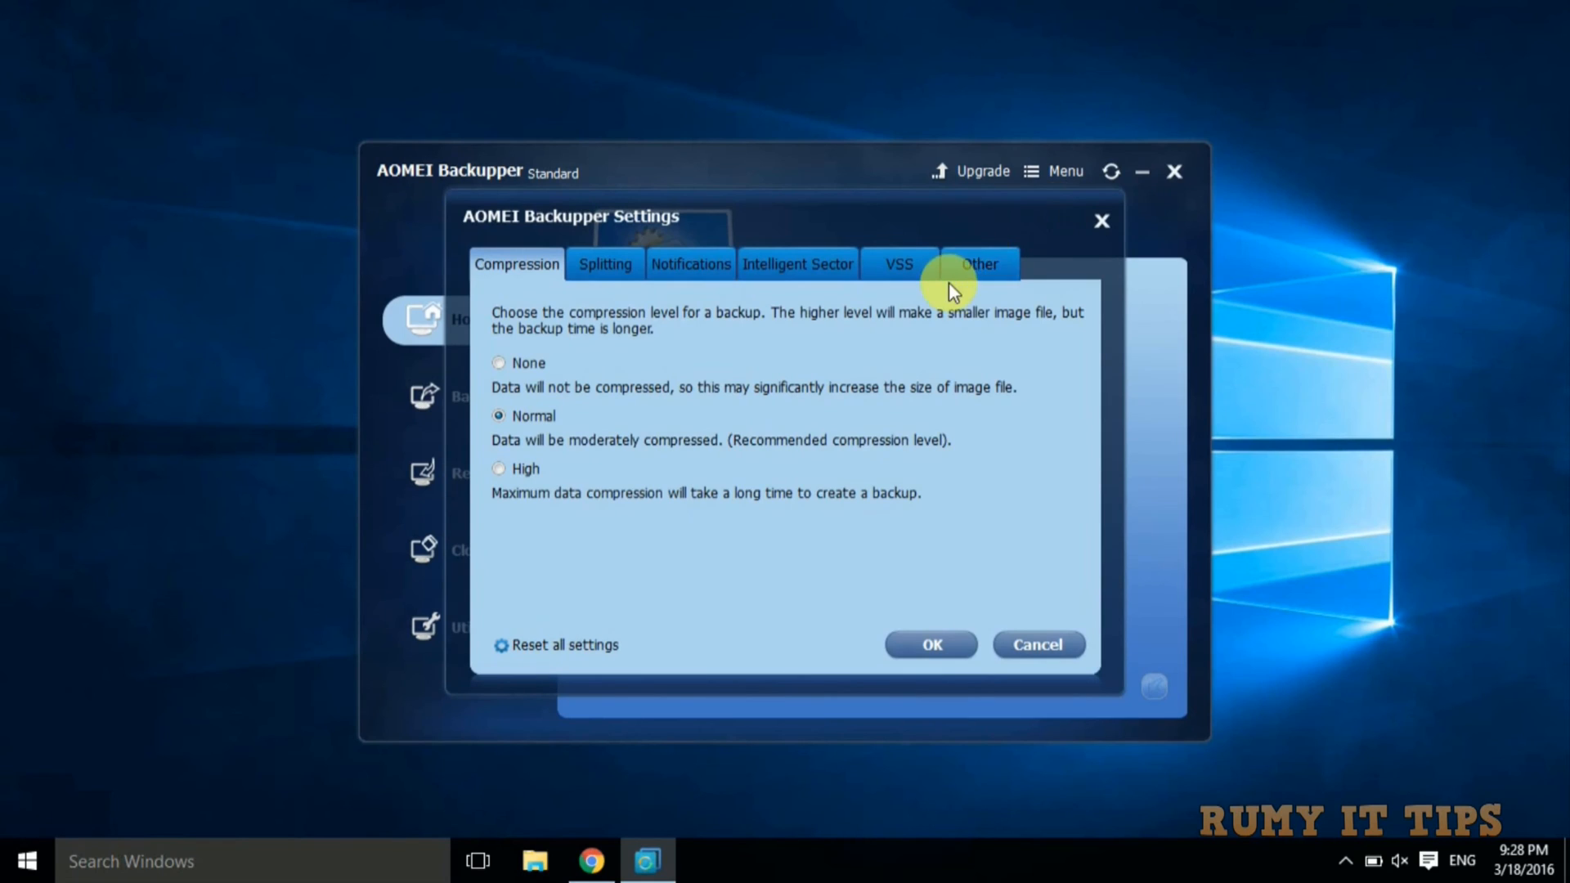
left_click(977, 263)
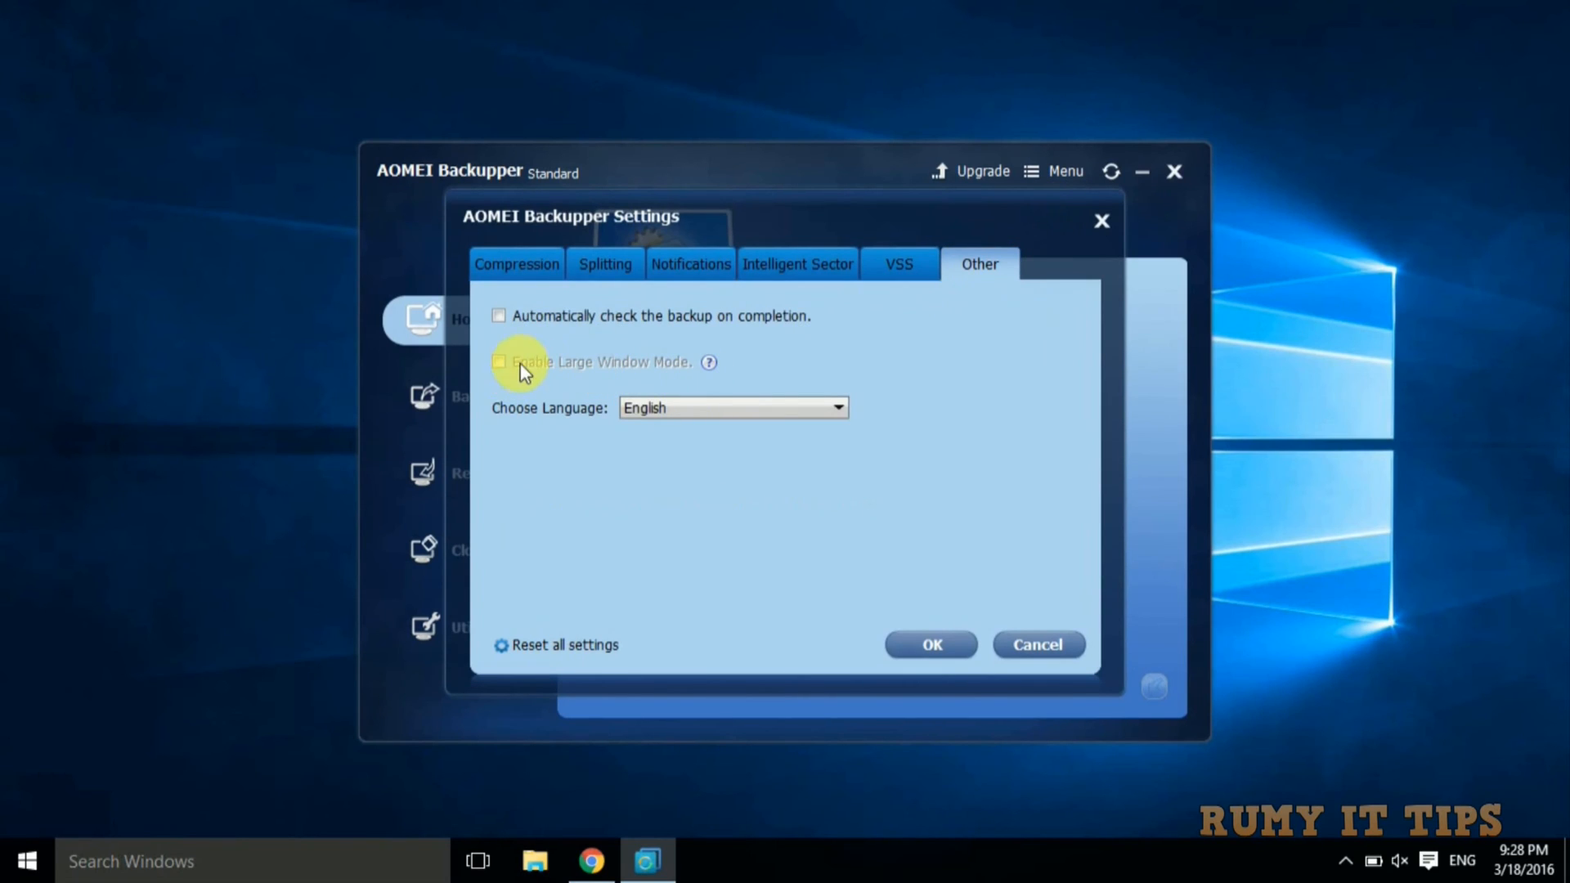
left_click(1035, 648)
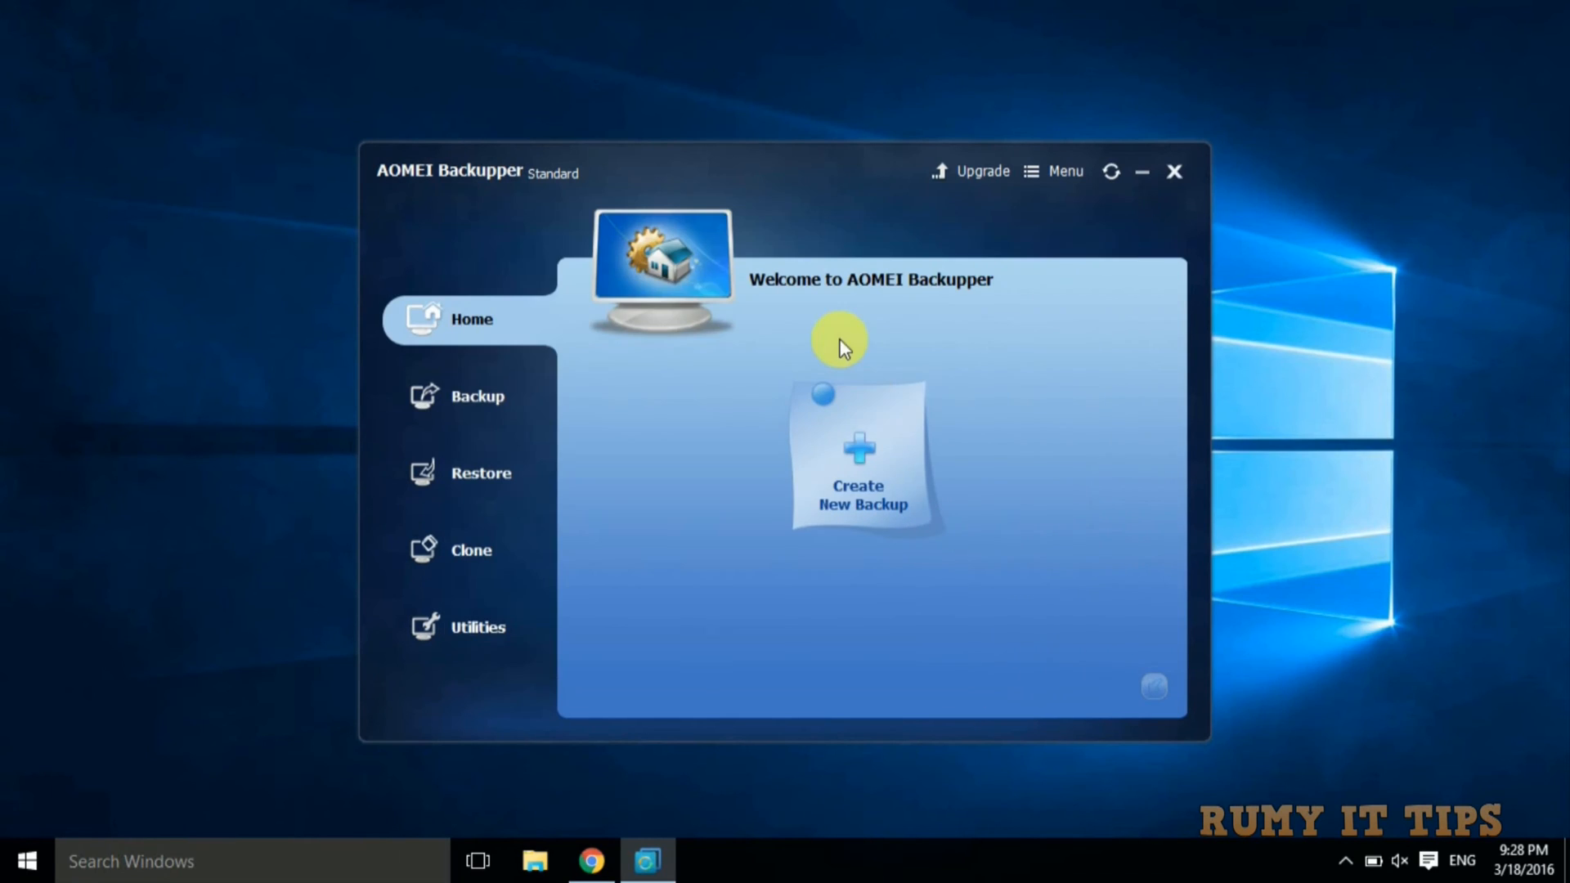
Open the System Backup setup and check the details of the TOSHIBA EXT (H:) destination drive in File Explorer.
left_click(481, 399)
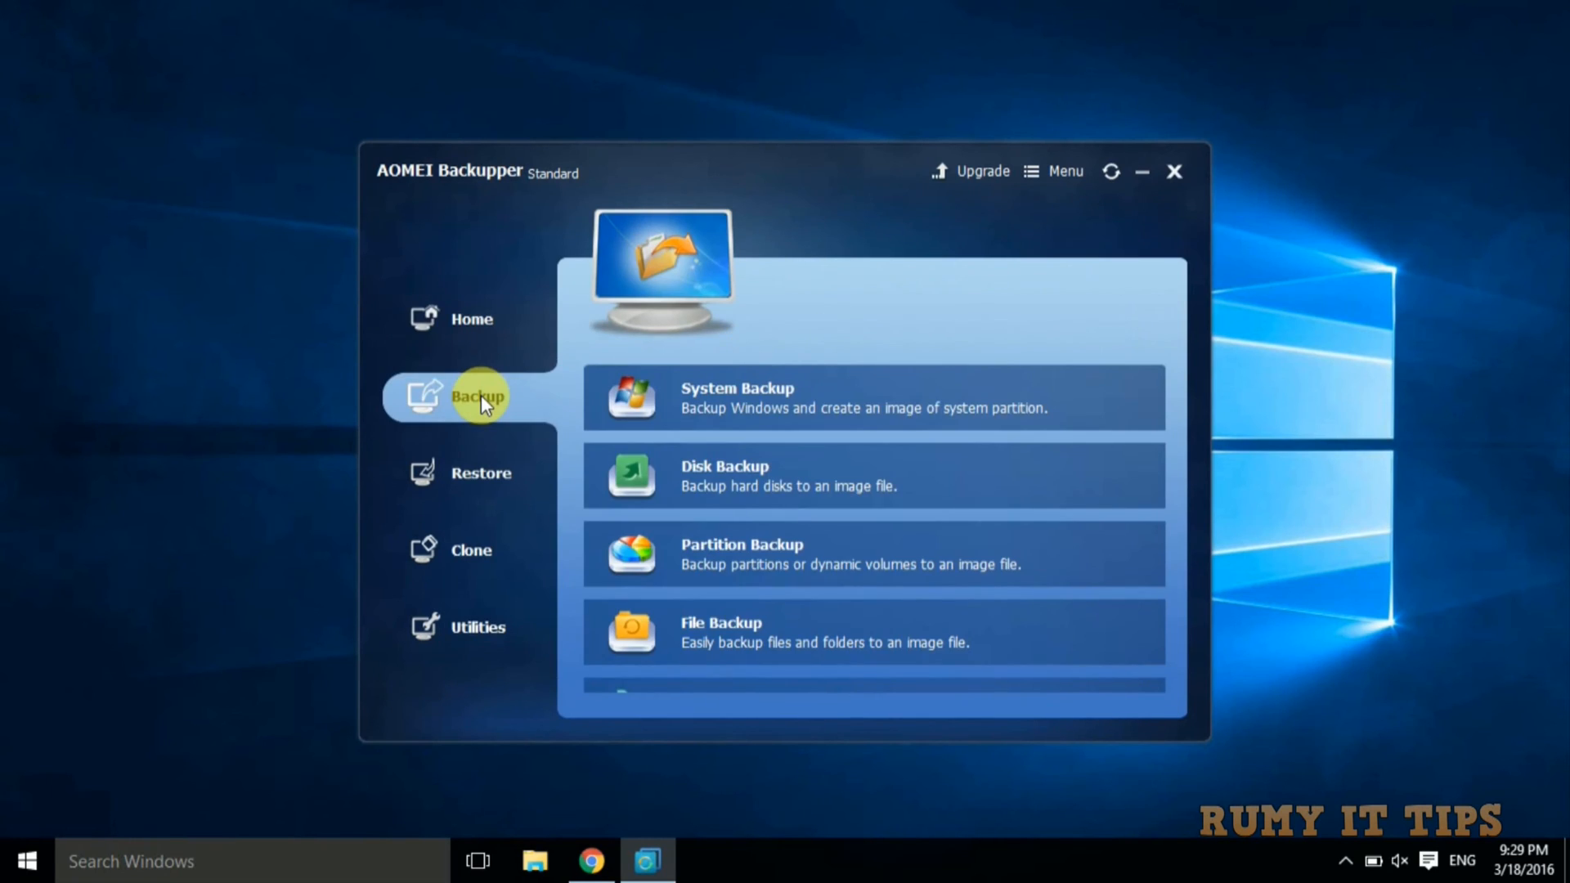
left_click(782, 412)
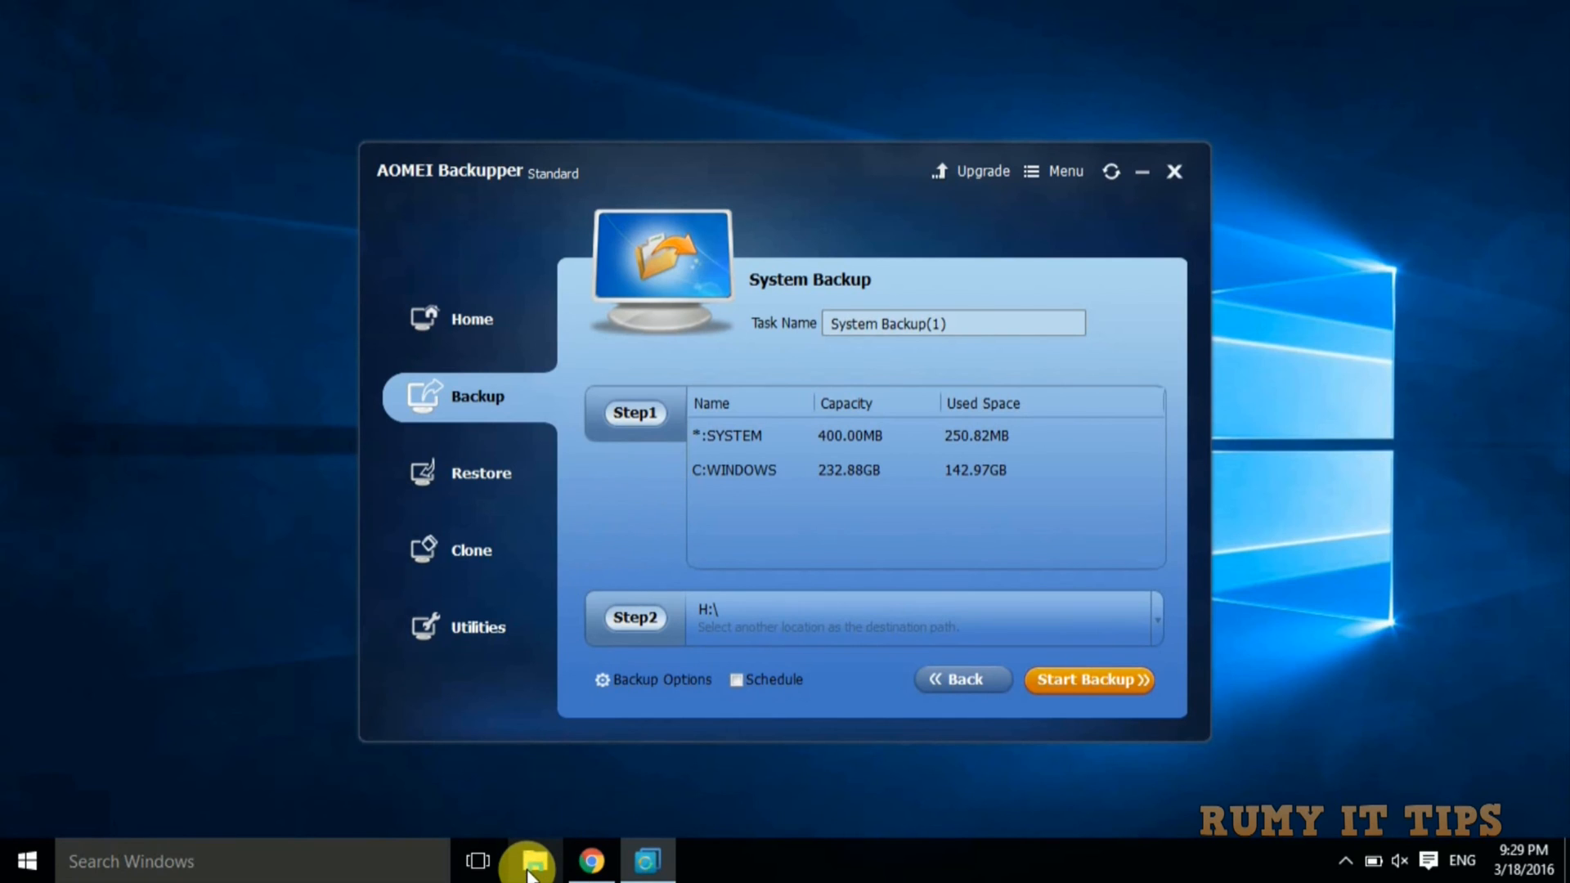
left_click(532, 864)
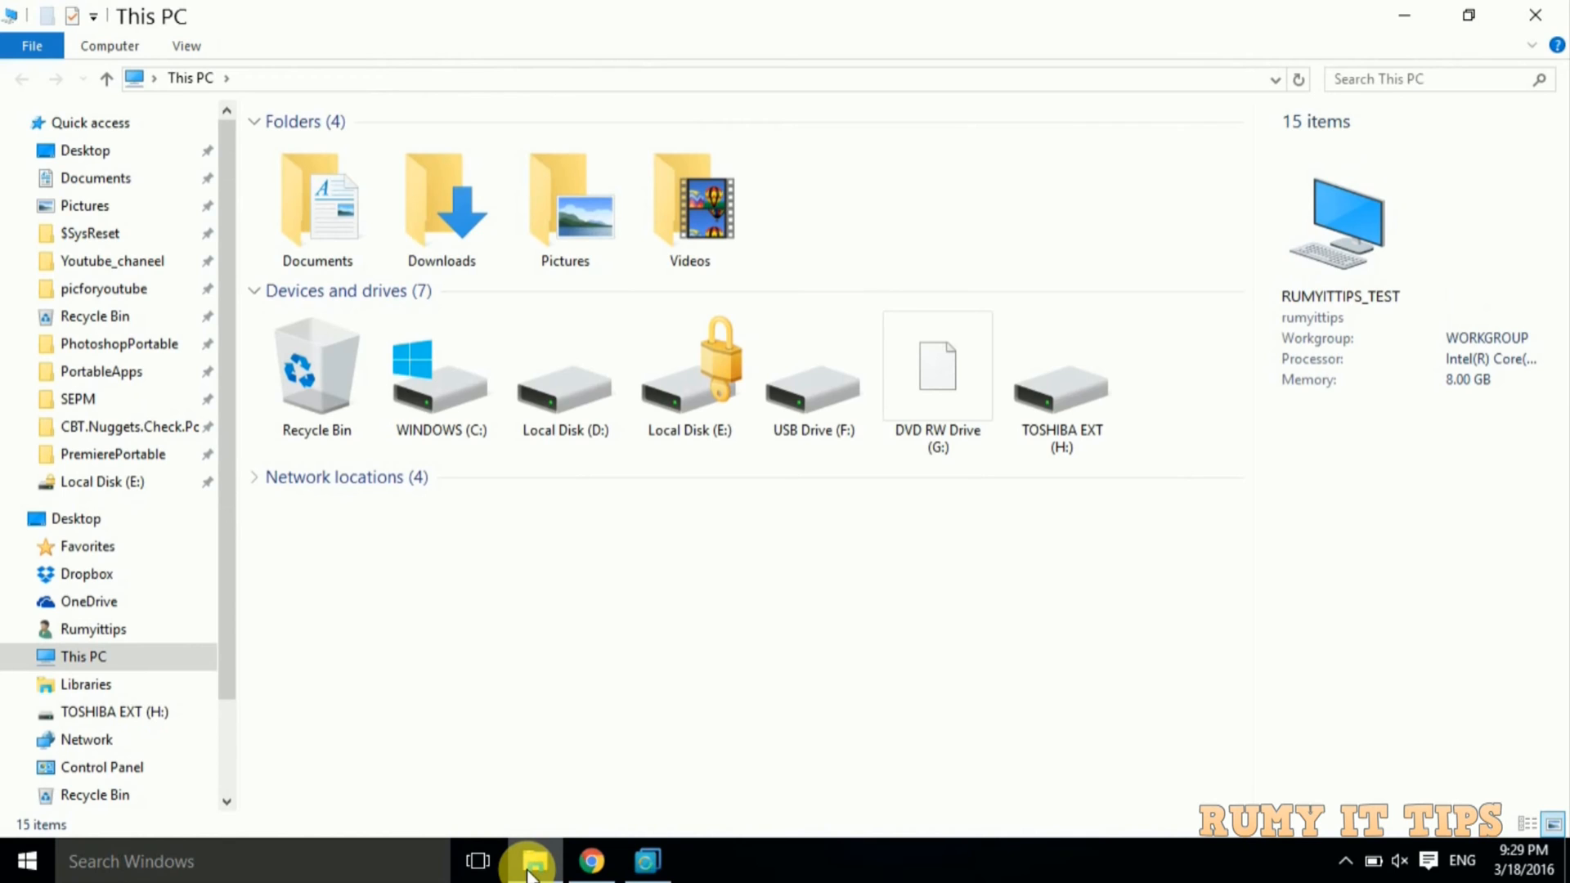
left_click(1078, 376)
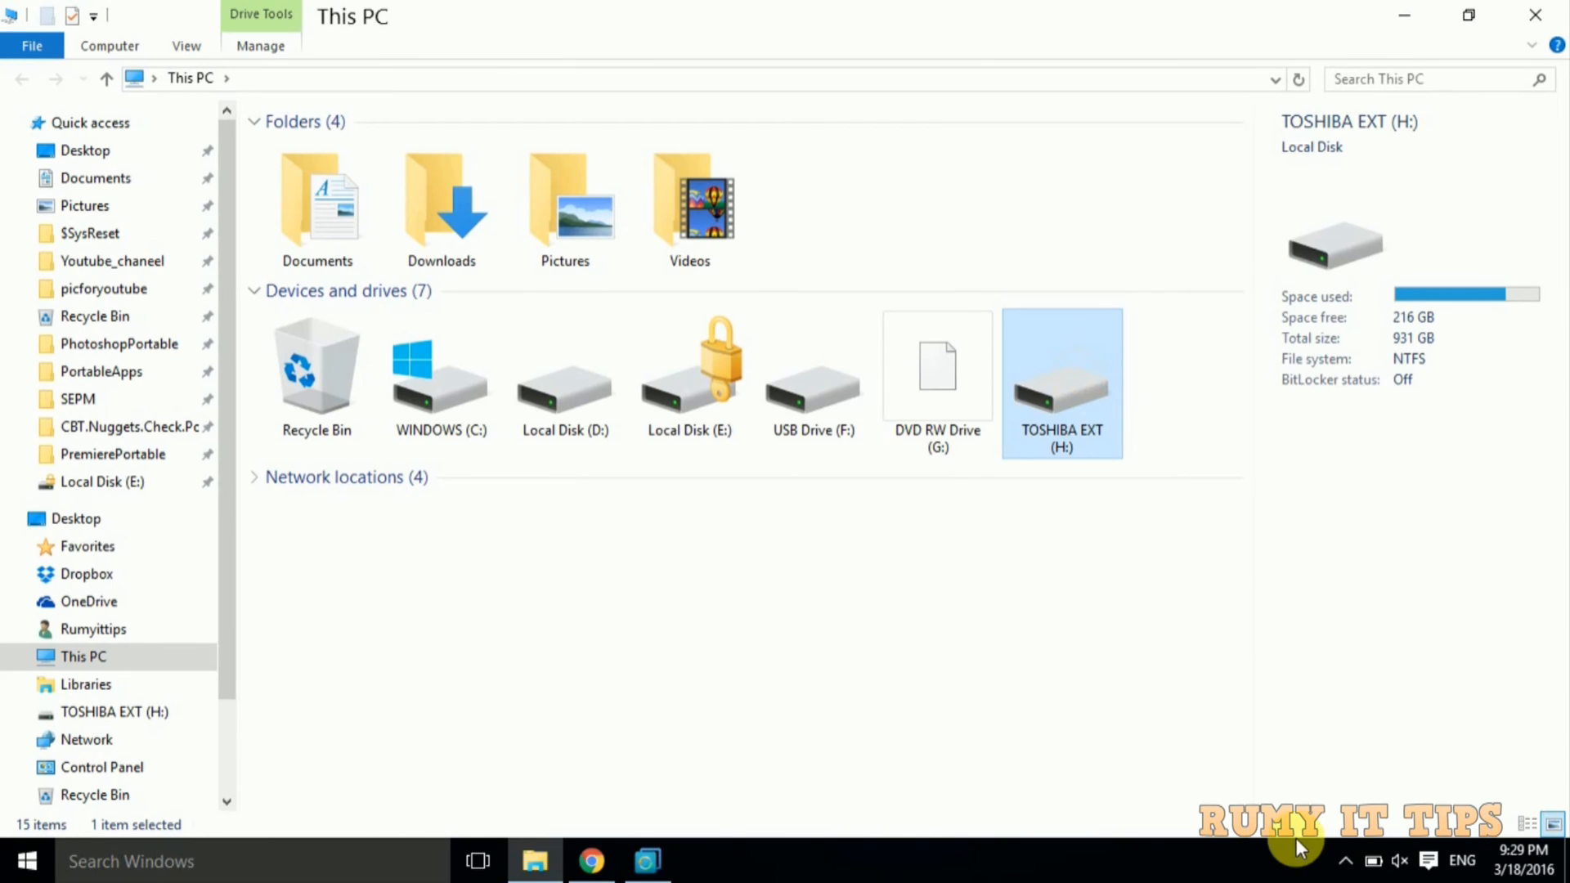
left_click(1346, 862)
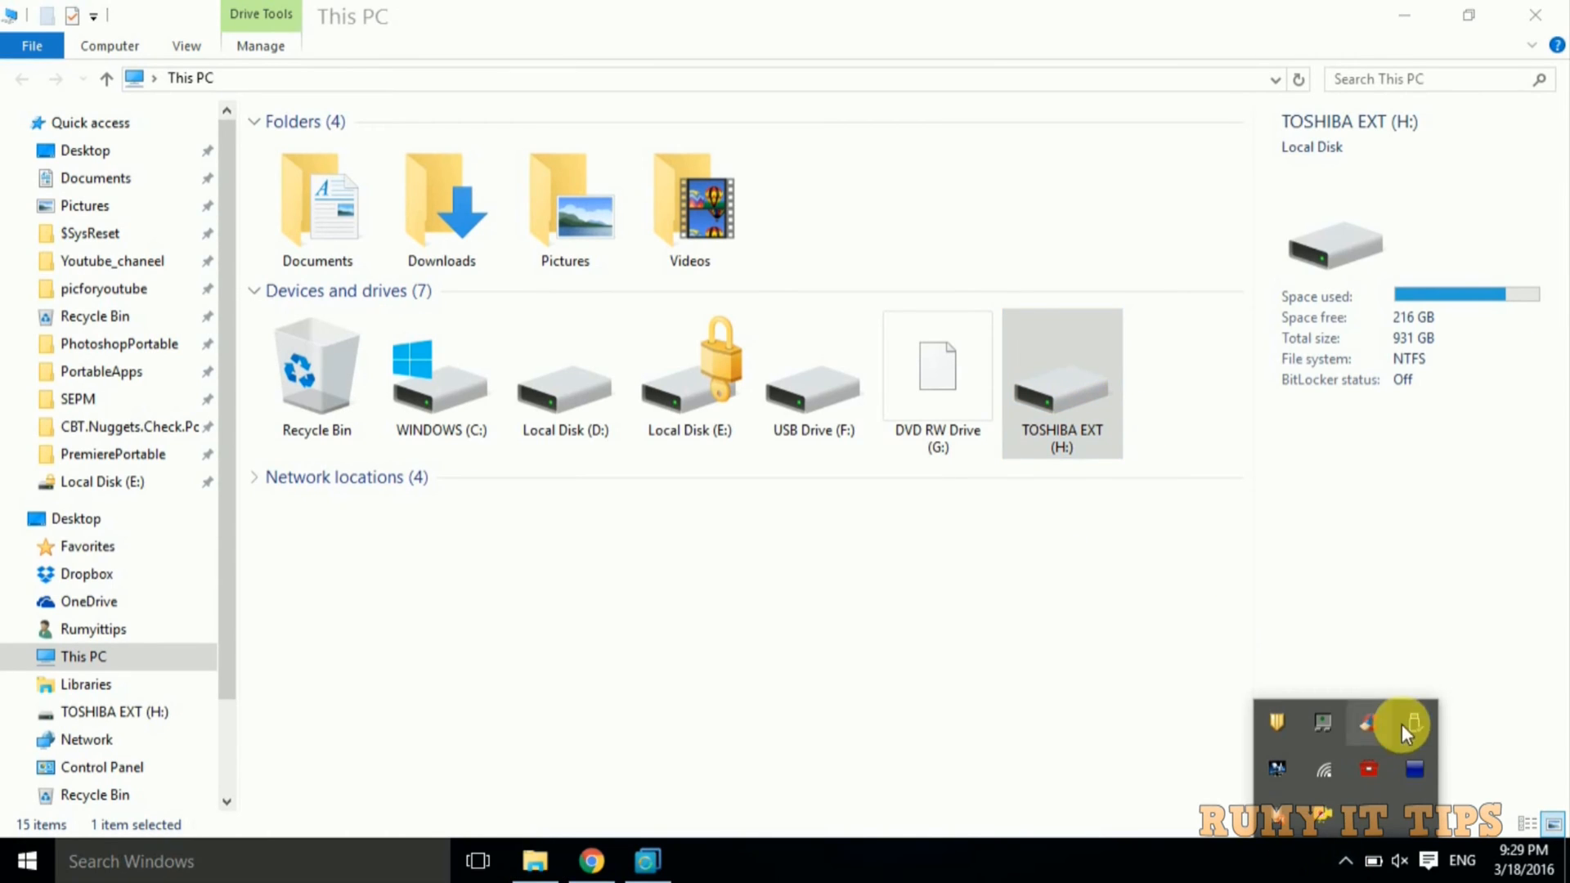
left_click(1053, 655)
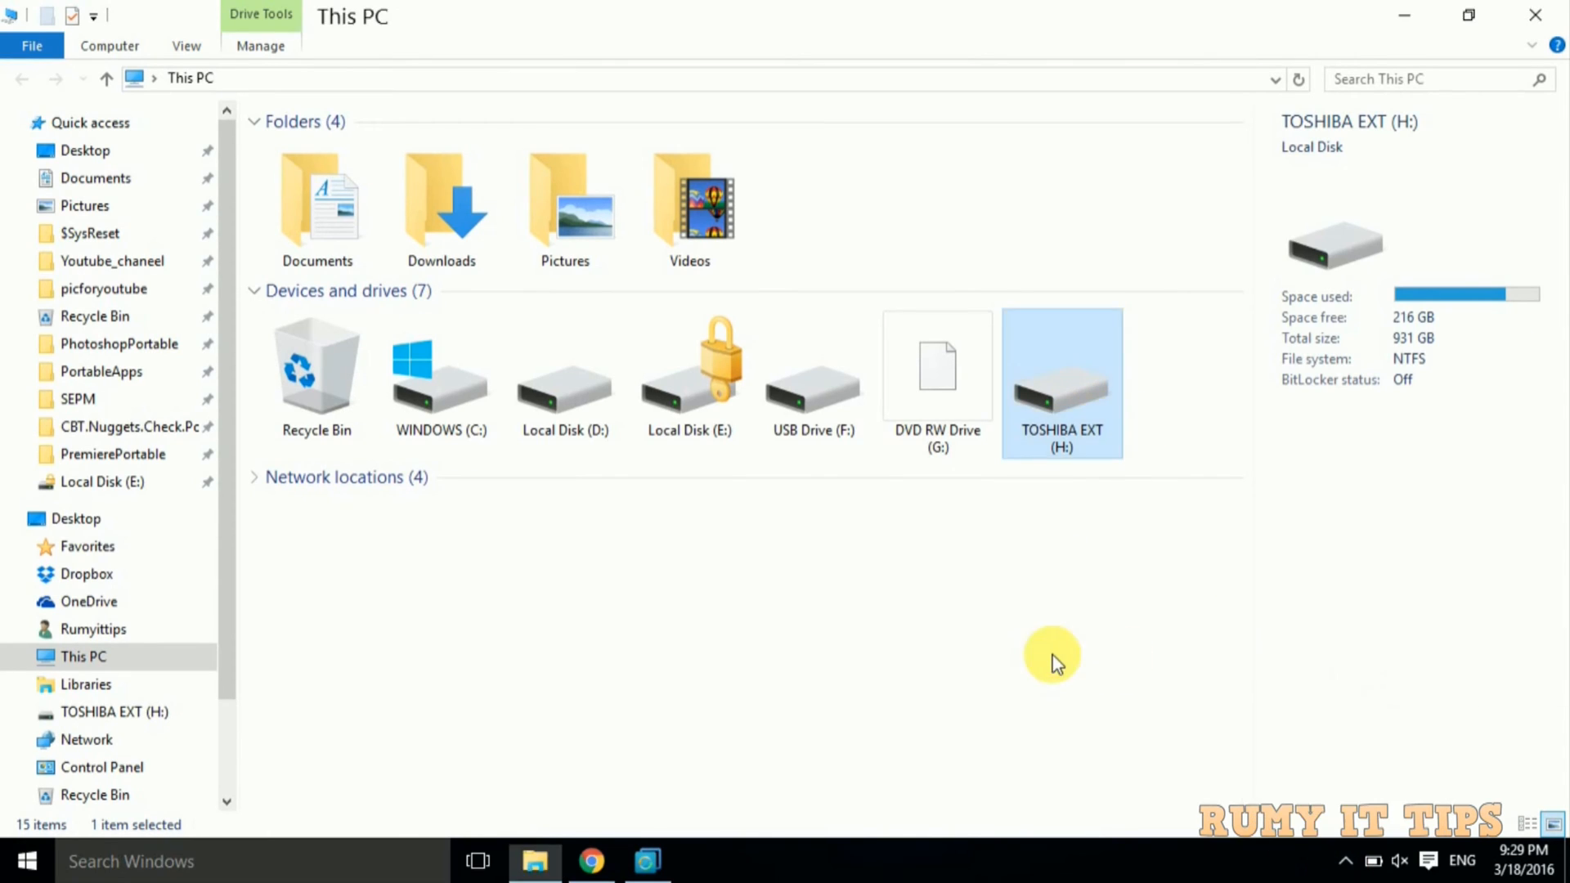
left_click(1404, 15)
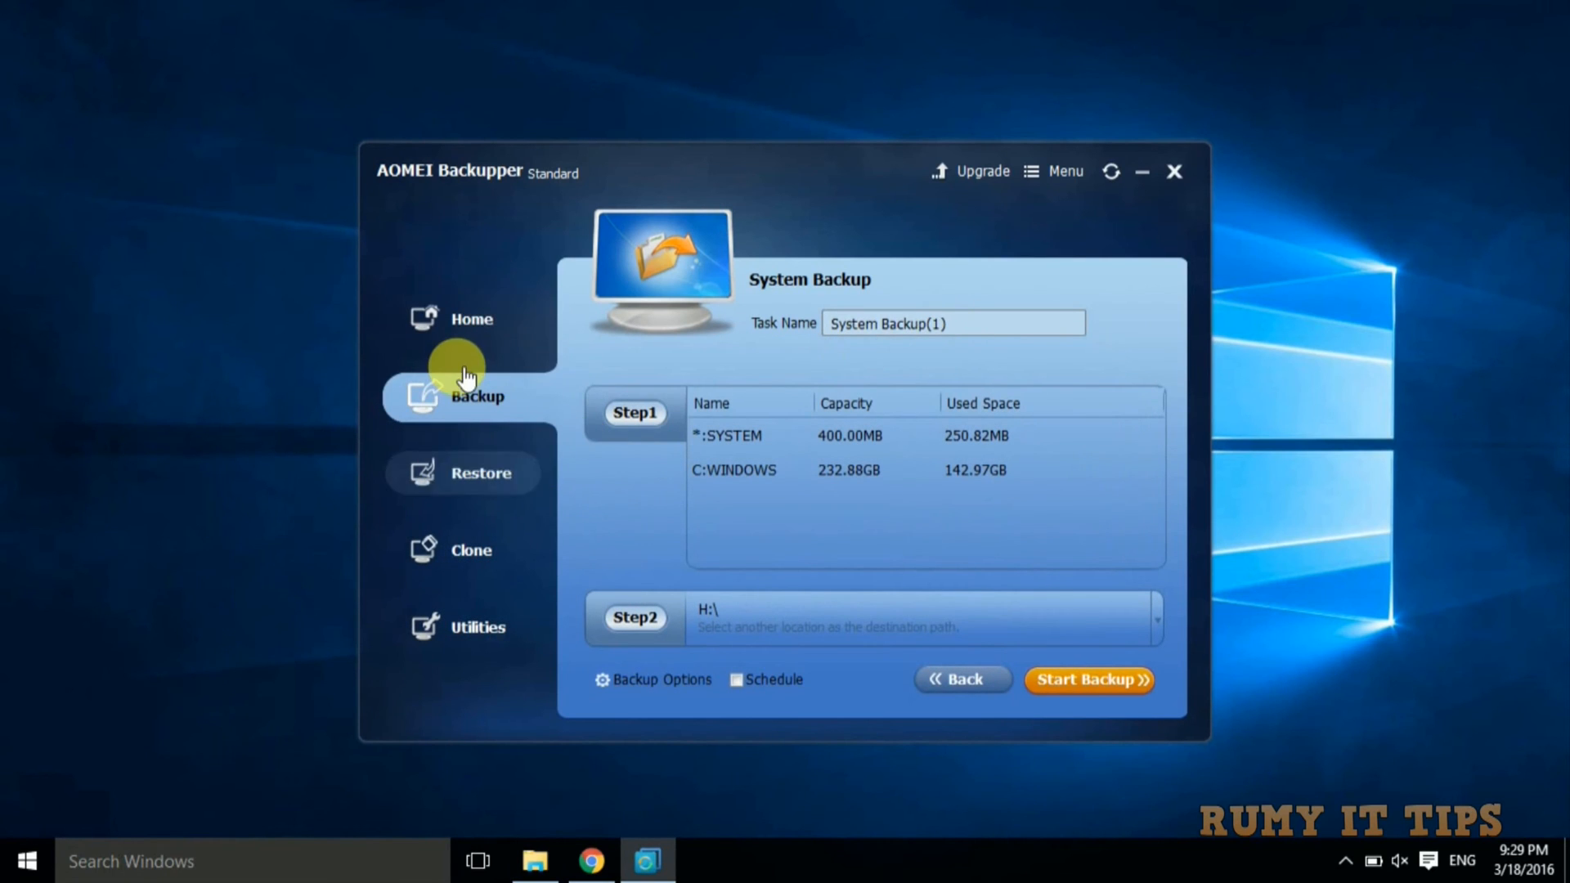
Set up a Partition Backup task instead and add partition D: on Disk0 as the source.
left_click(472, 400)
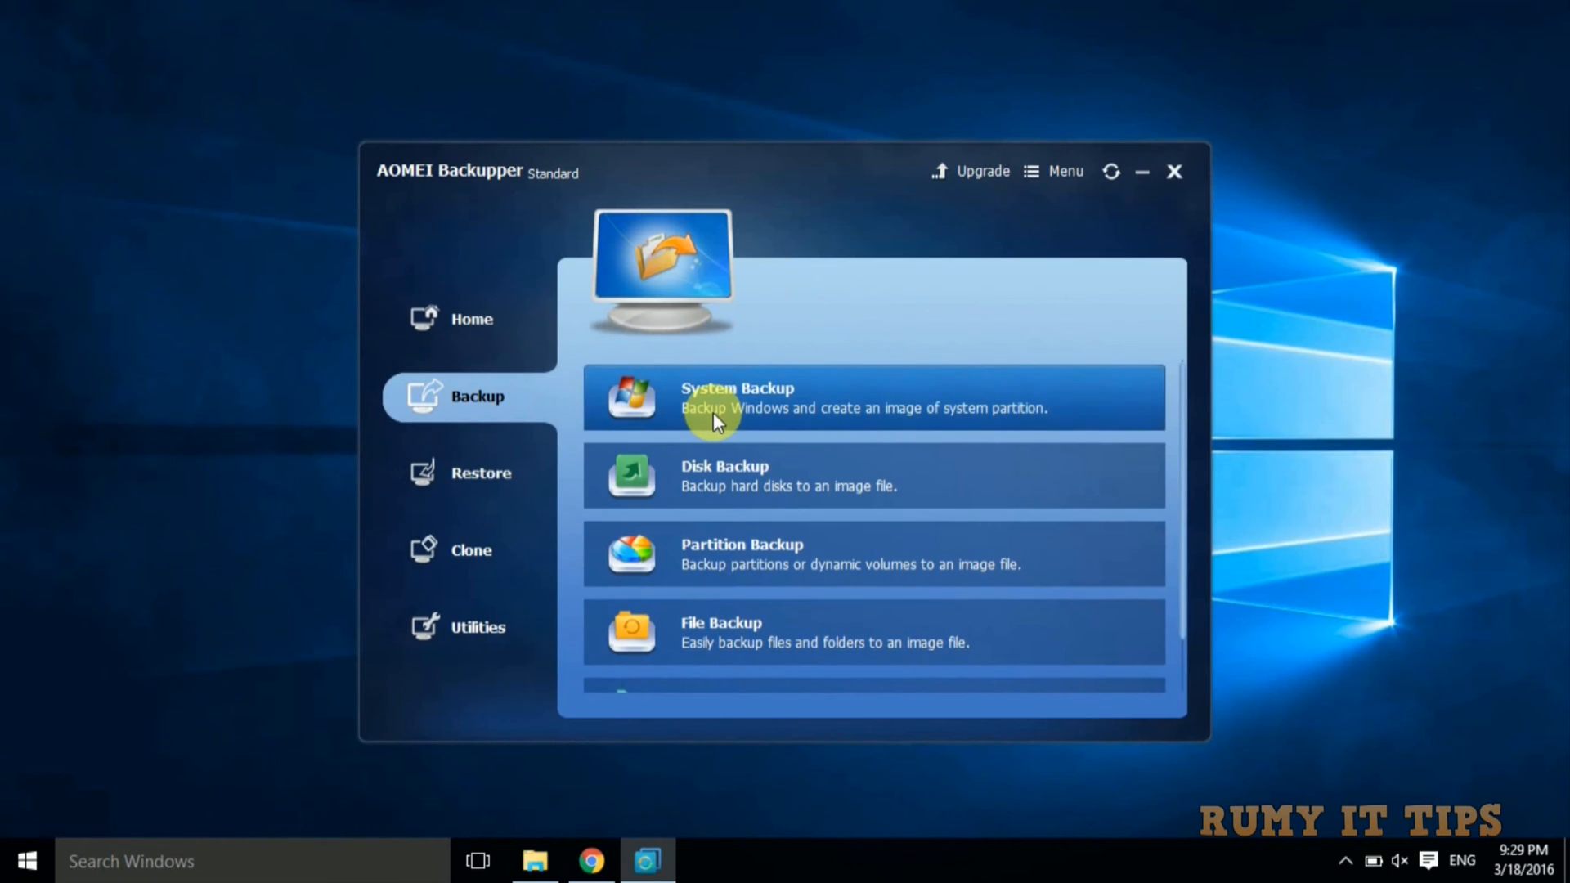
left_click(742, 559)
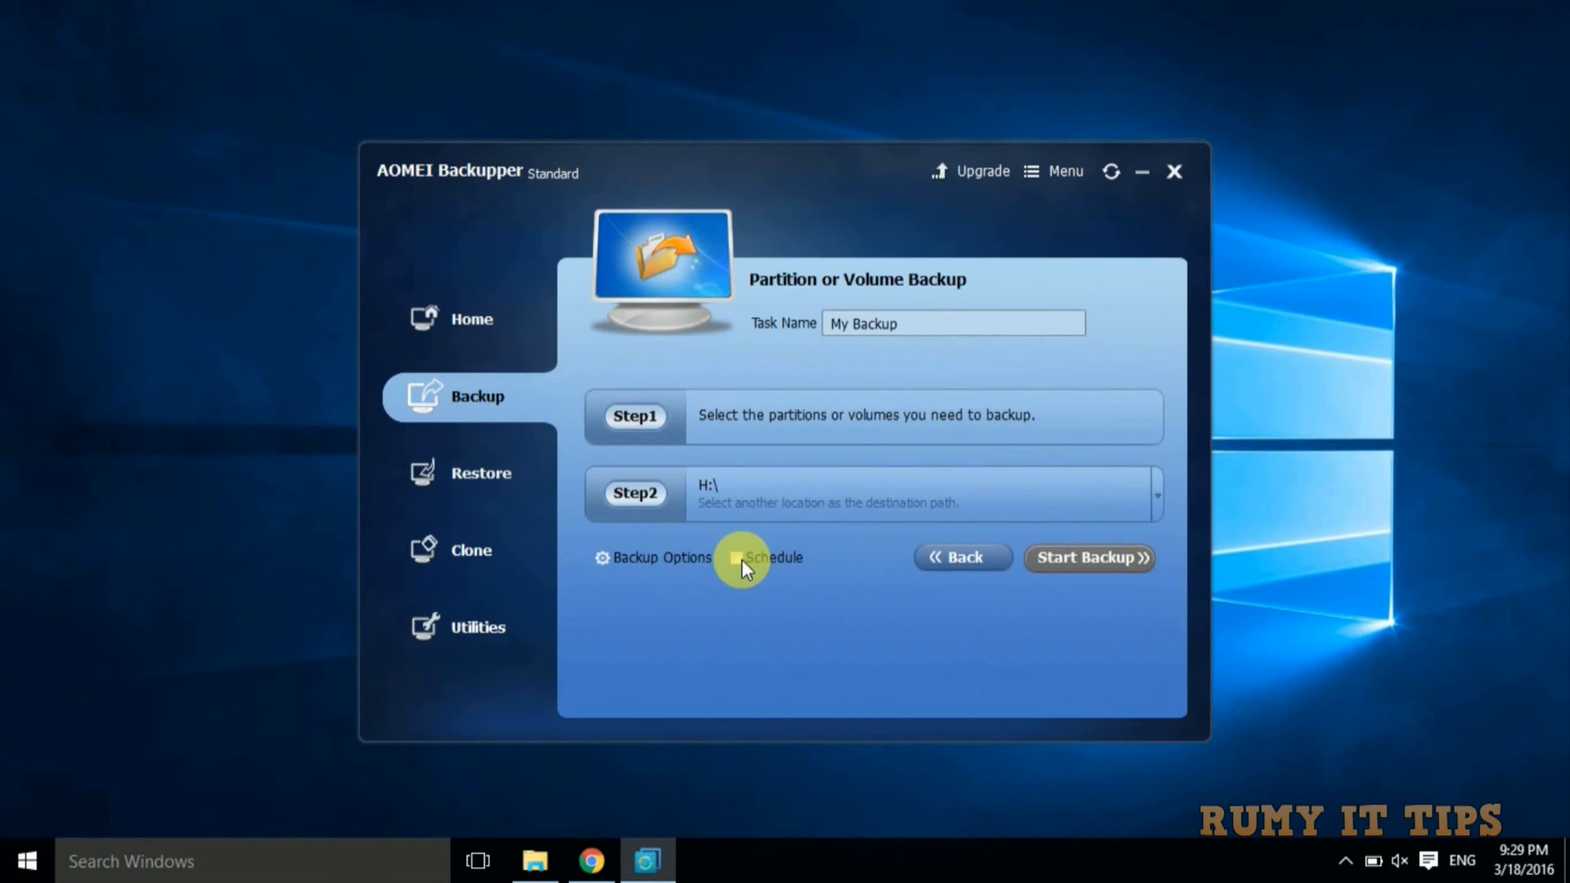
left_click(637, 414)
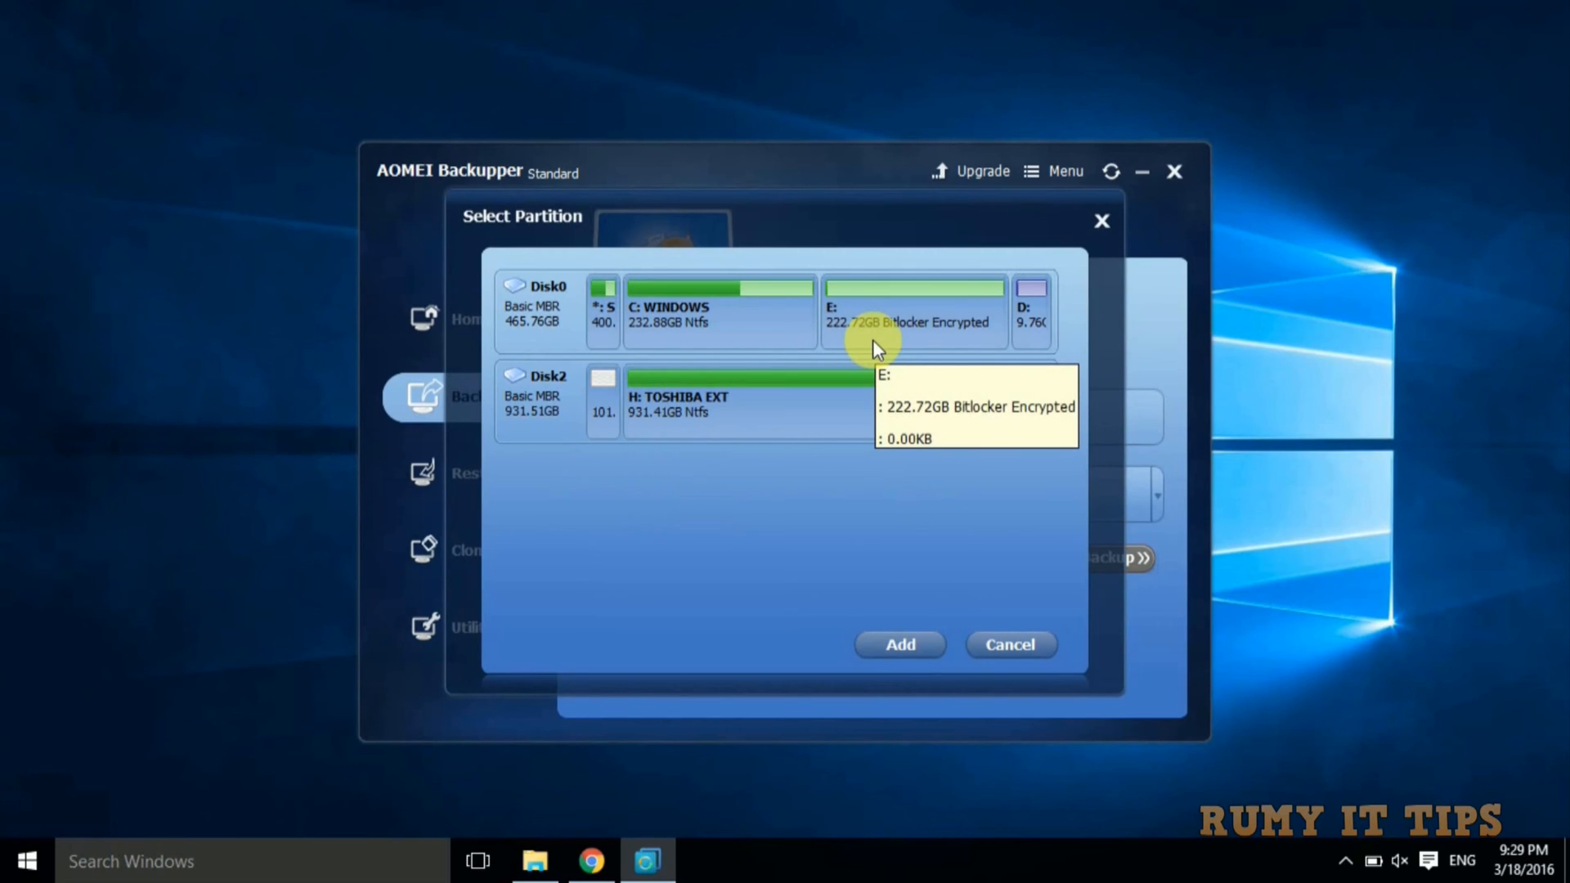
left_click(1025, 298)
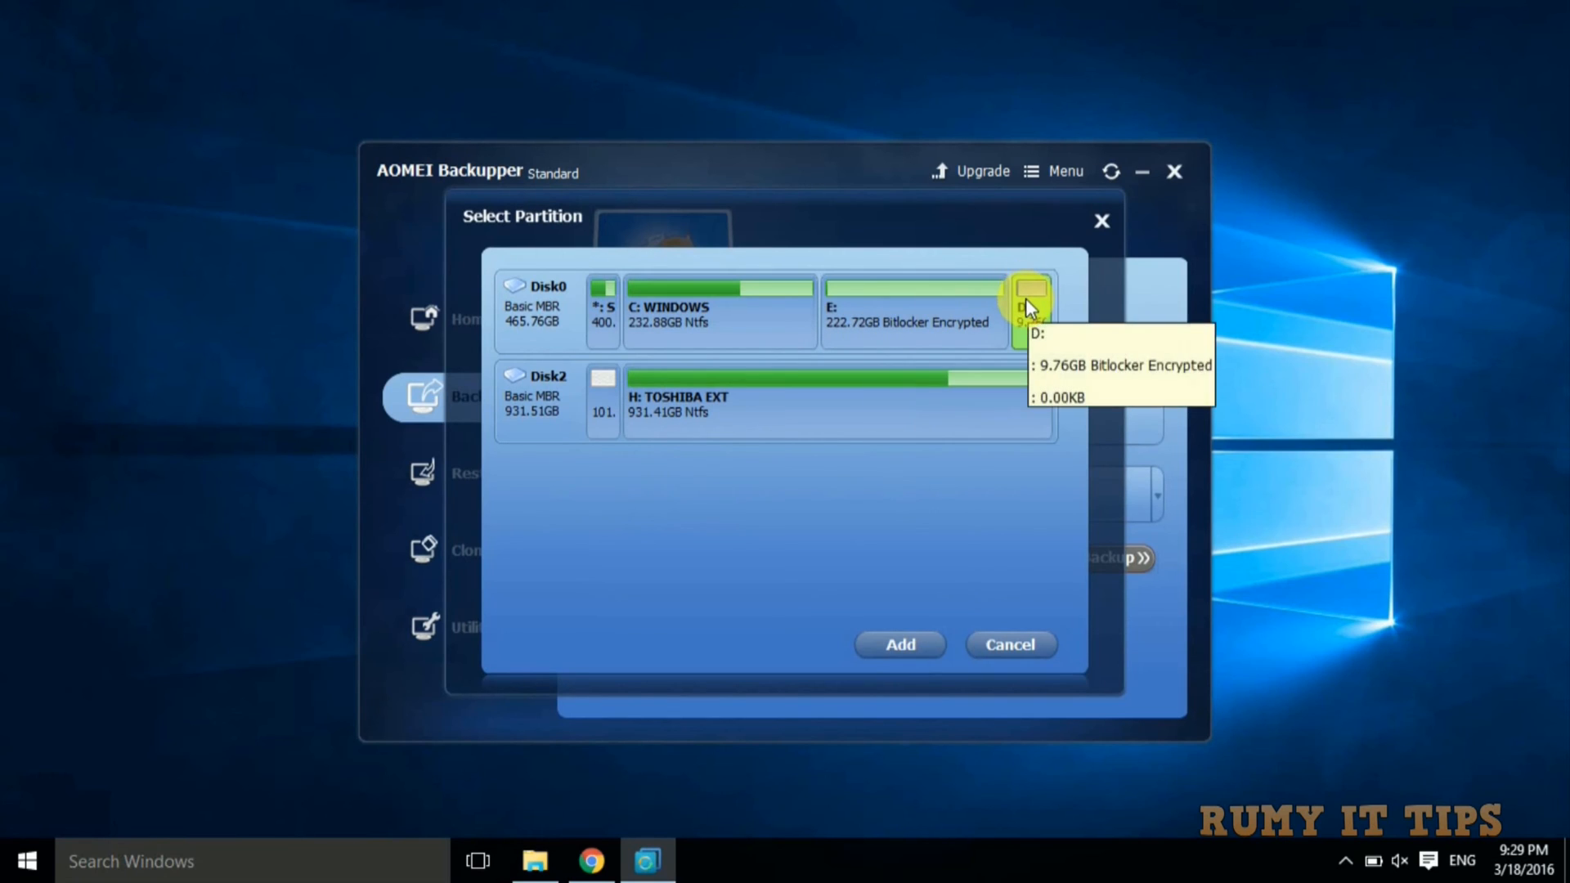
left_click(906, 644)
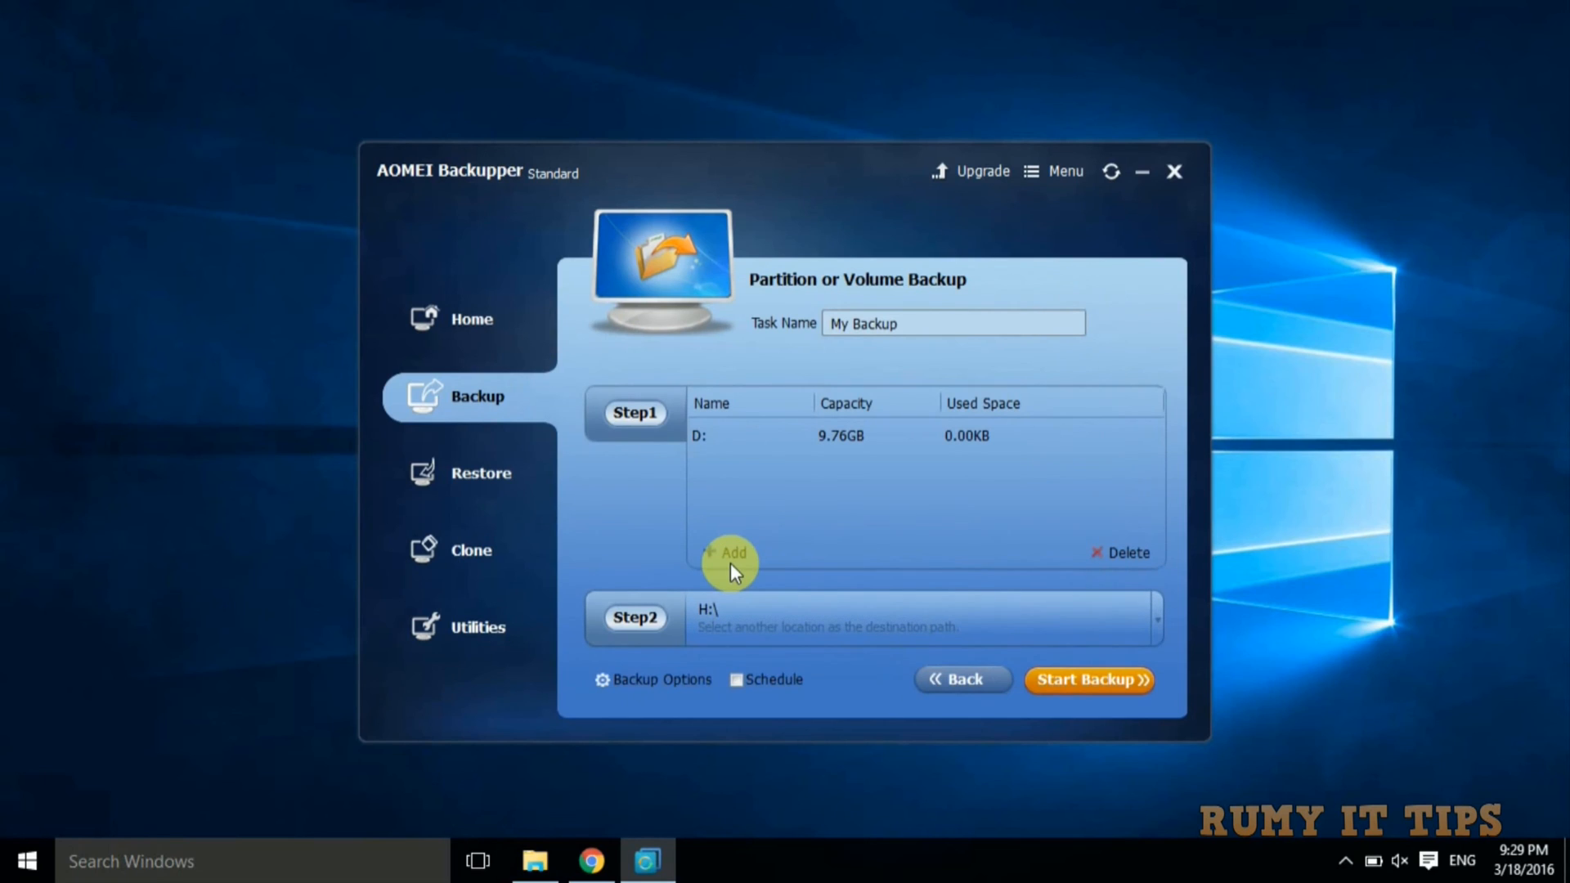
Choose the external drive TOSHIBA EXT (H:) as the destination of the partition backup.
left_click(629, 612)
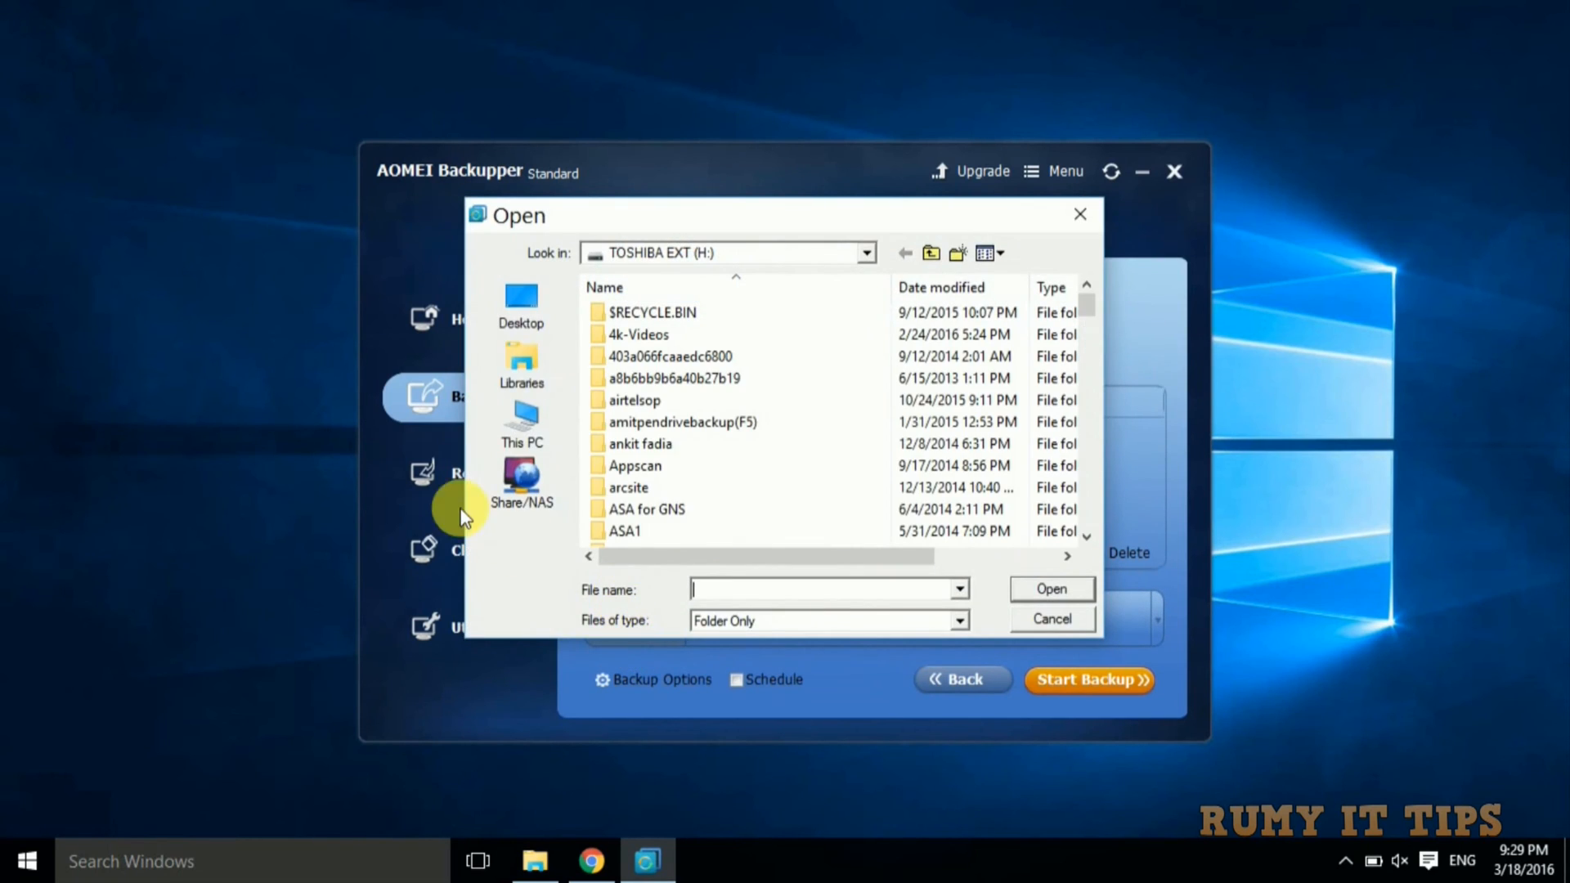
left_click(525, 421)
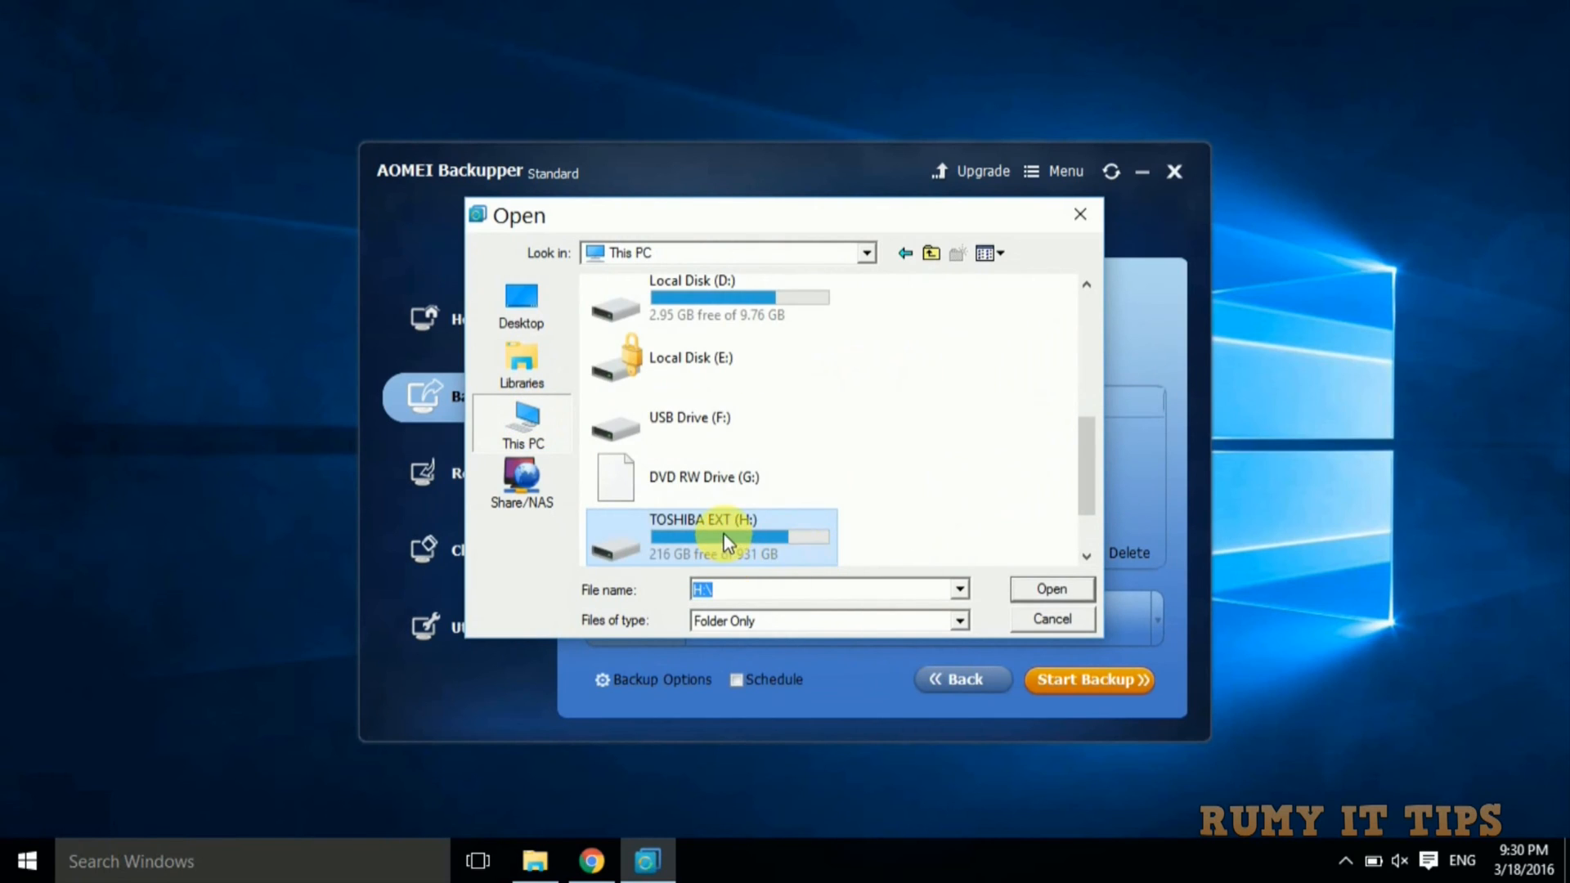
left_click(1018, 588)
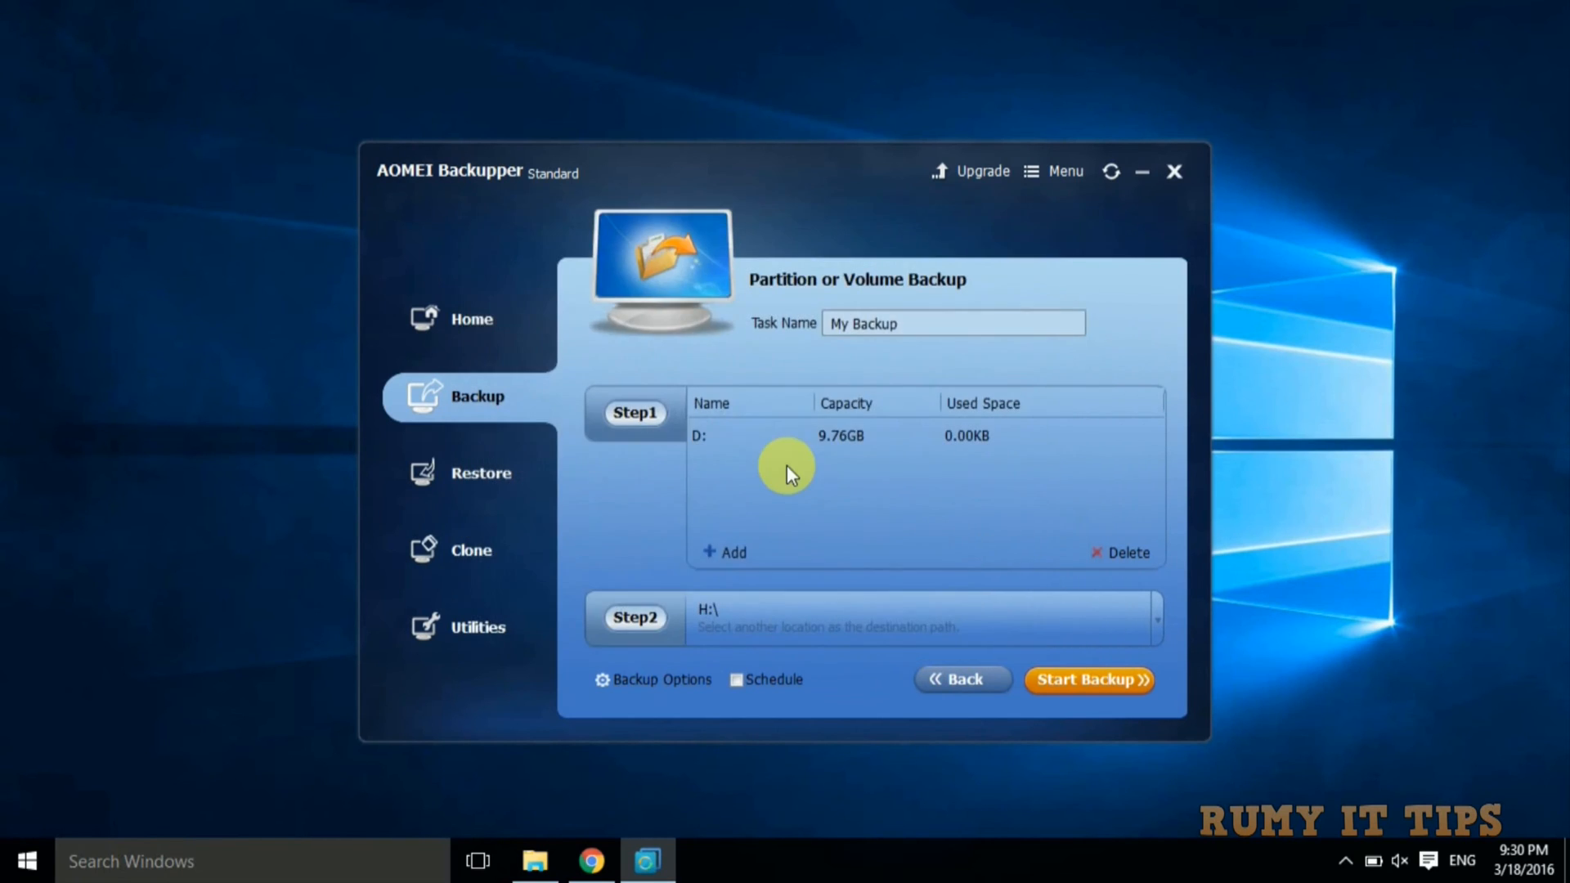
Review the task's General, Compression, Splitting, Intelligent Sector and VSS backup options, and close them without changes.
left_click(669, 681)
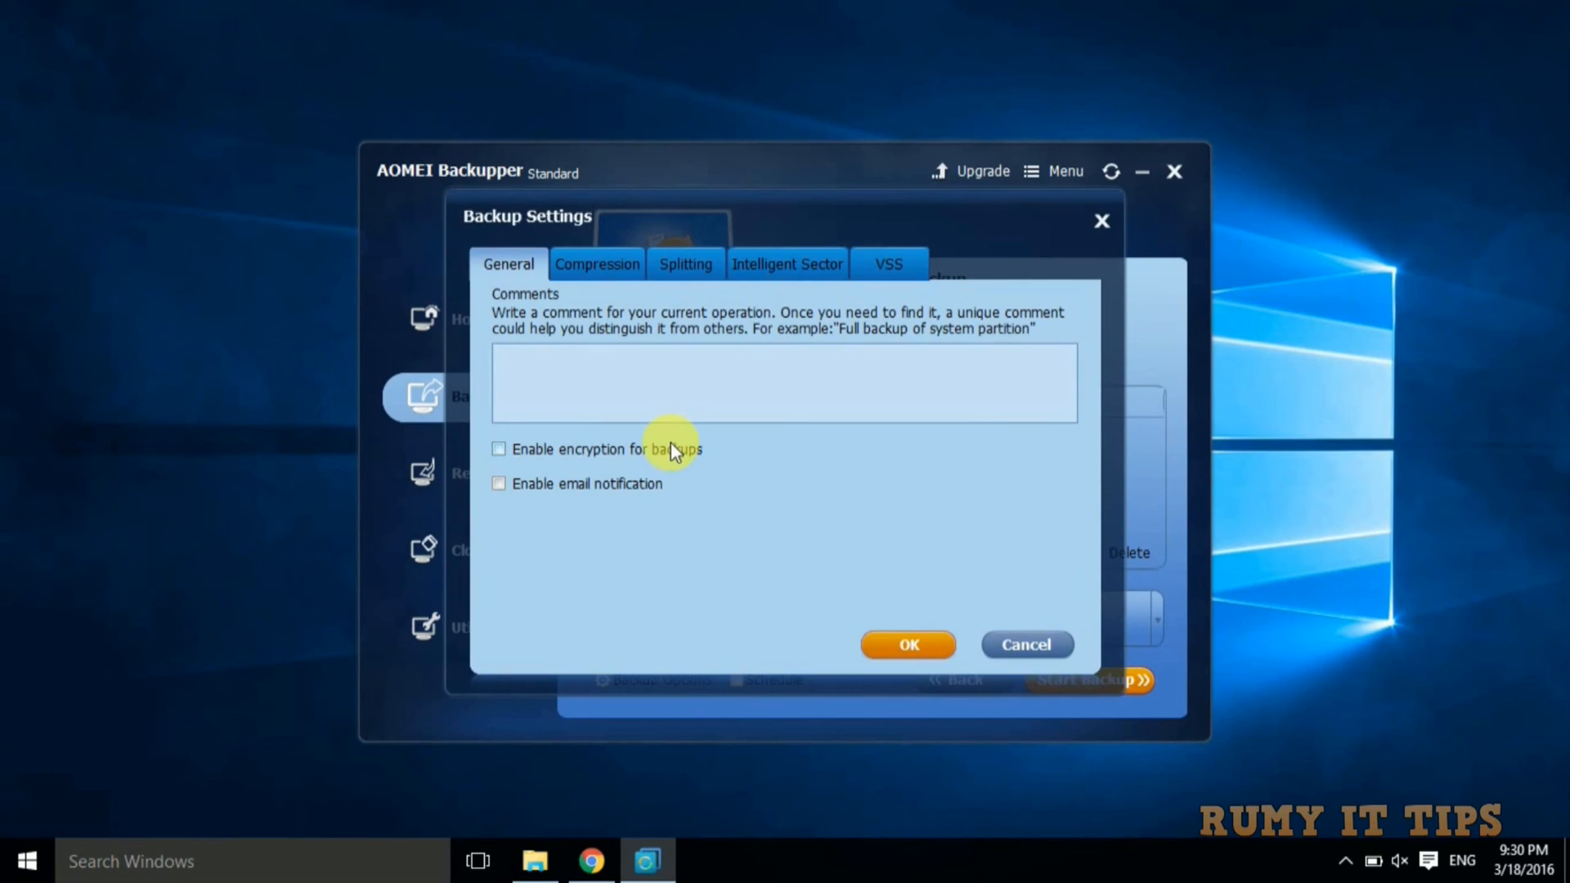
left_click(595, 262)
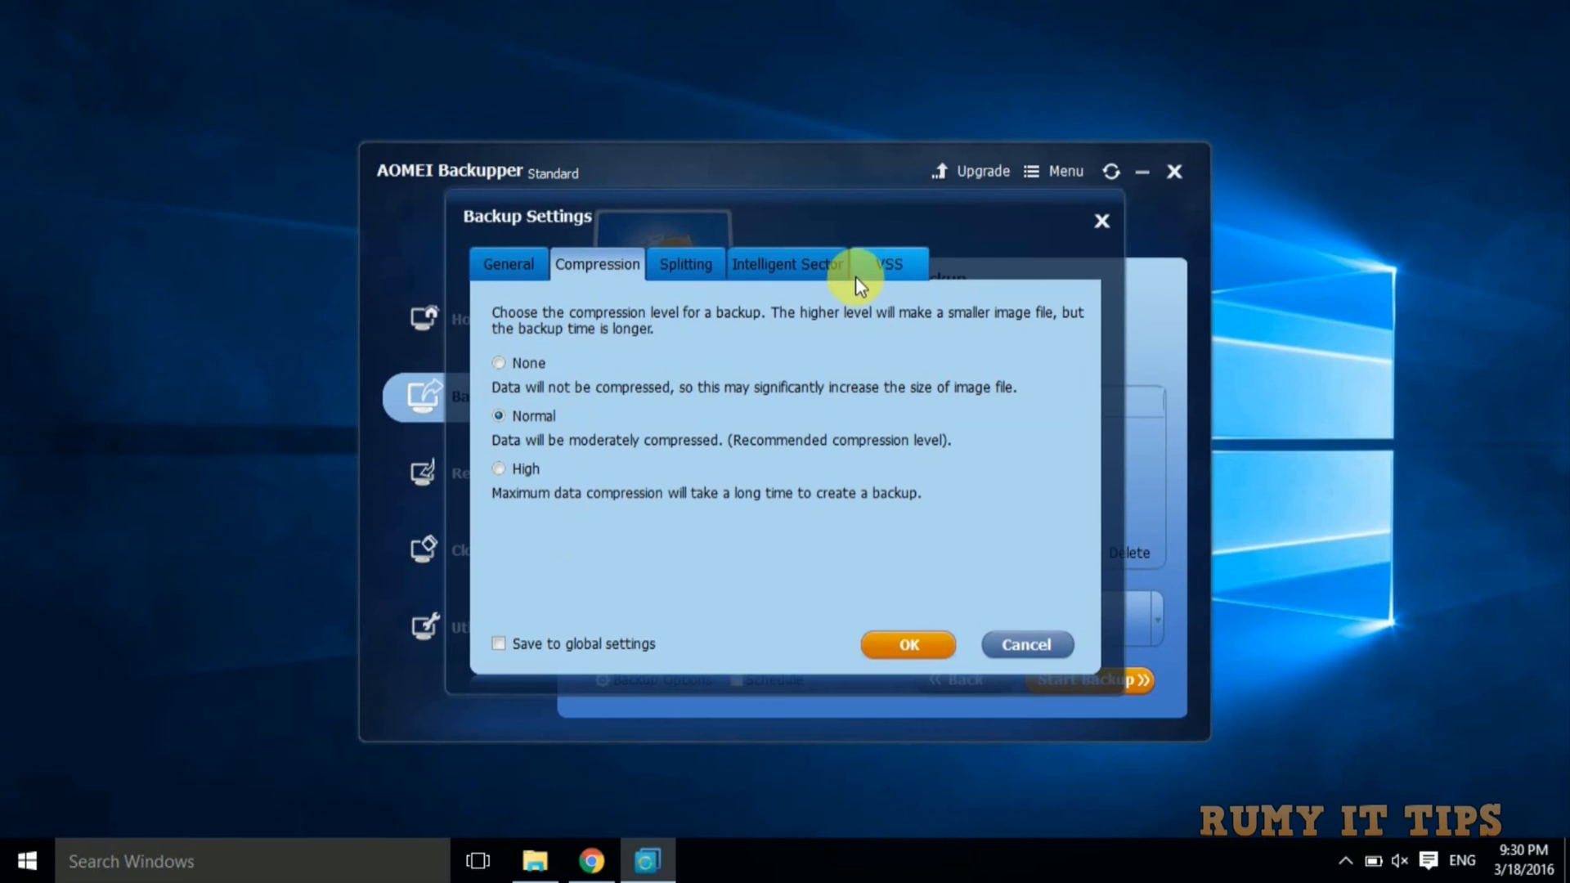
left_click(708, 261)
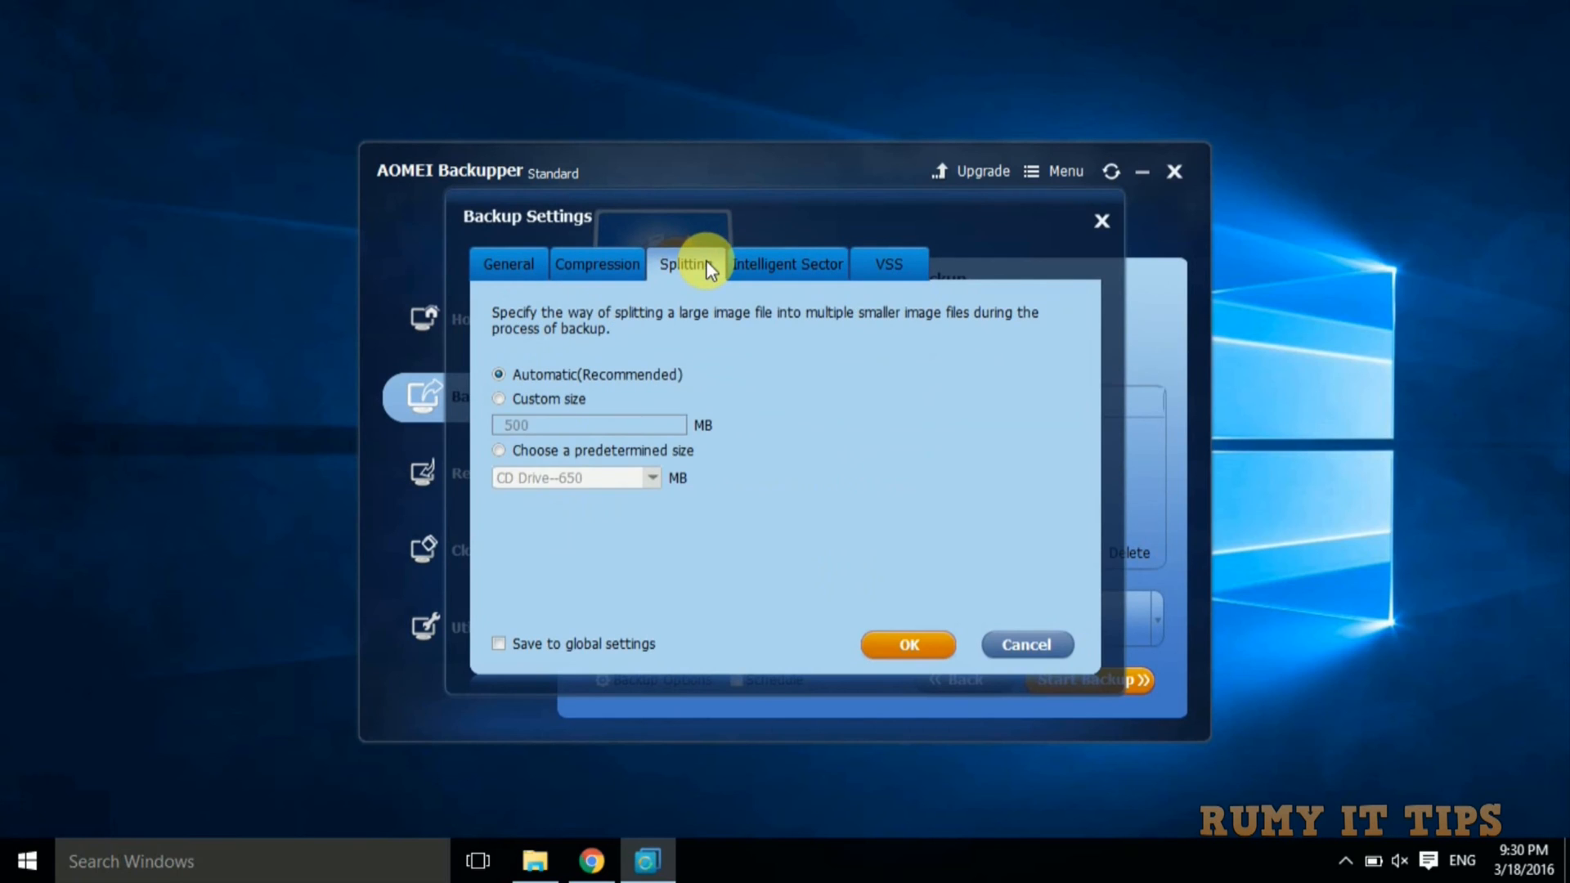
left_click(760, 263)
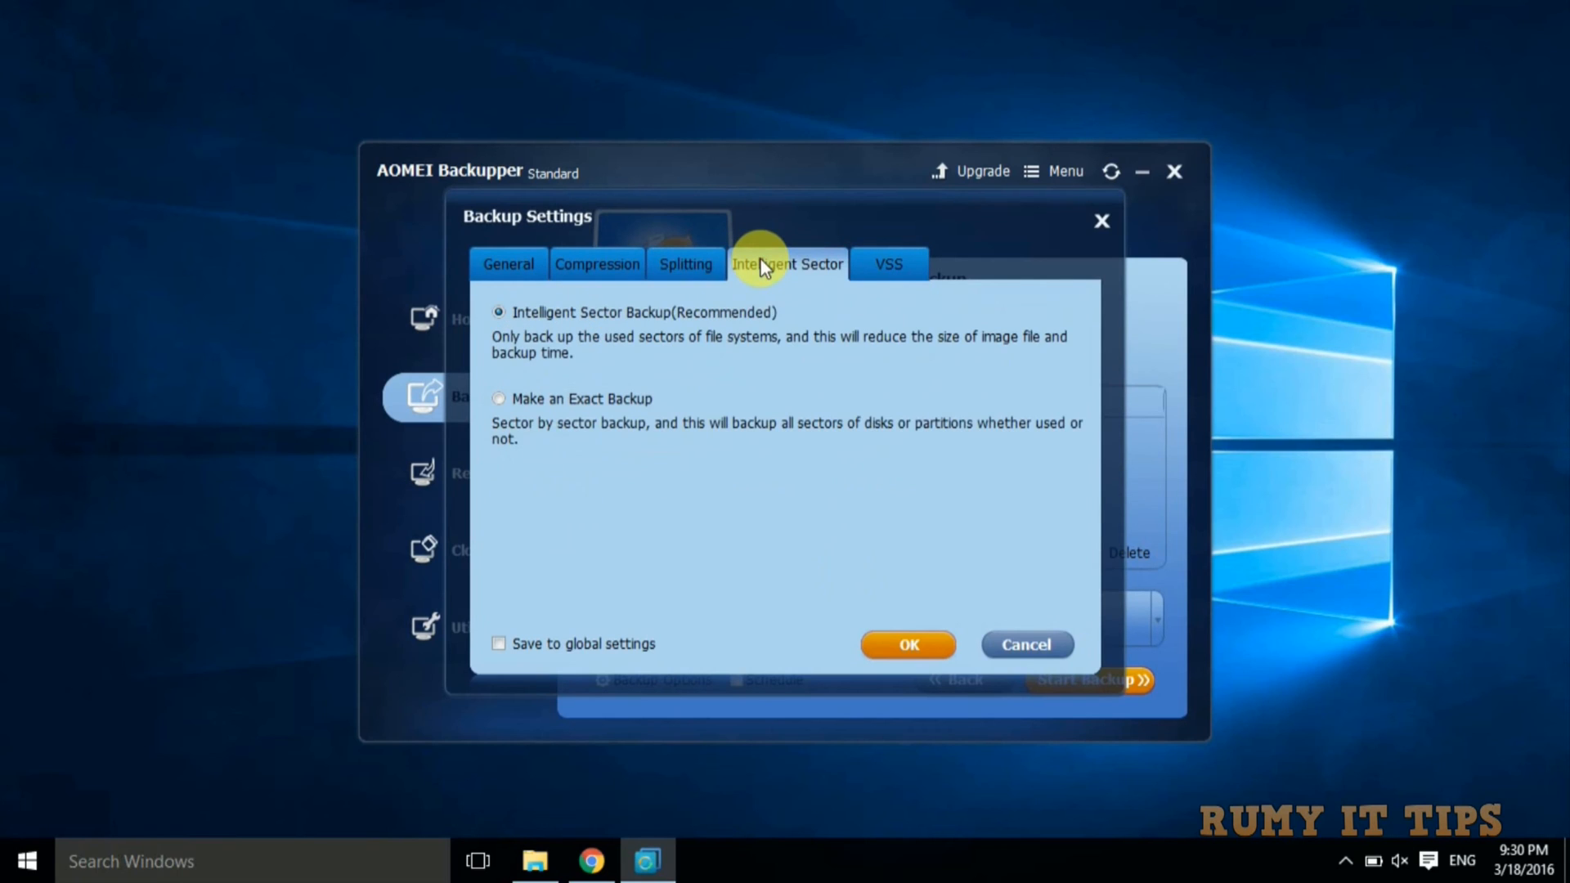
left_click(866, 262)
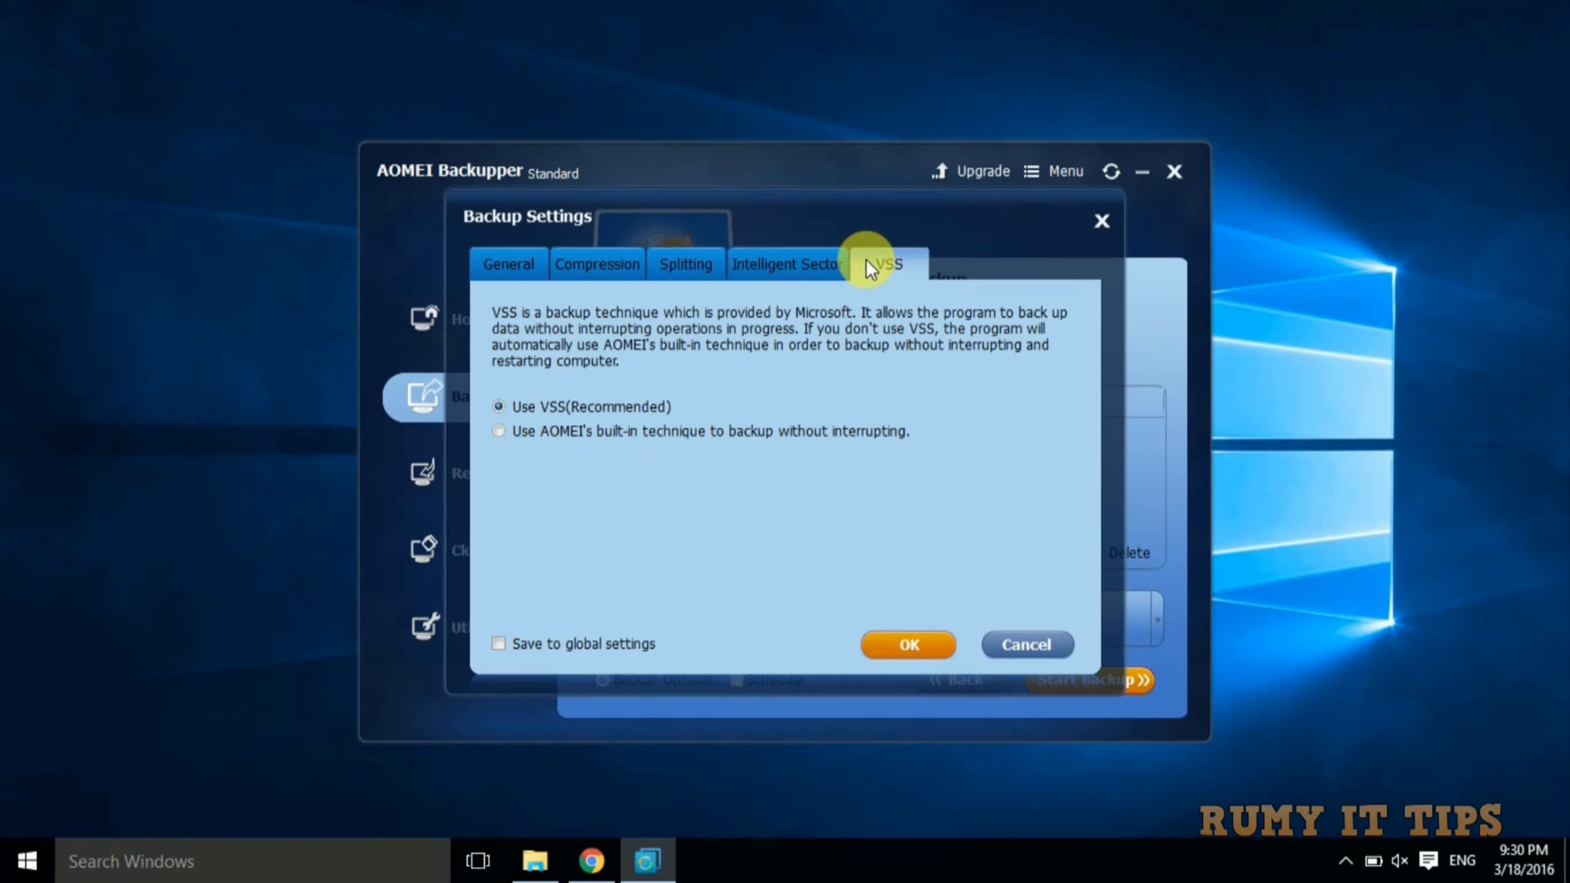
left_click(1099, 219)
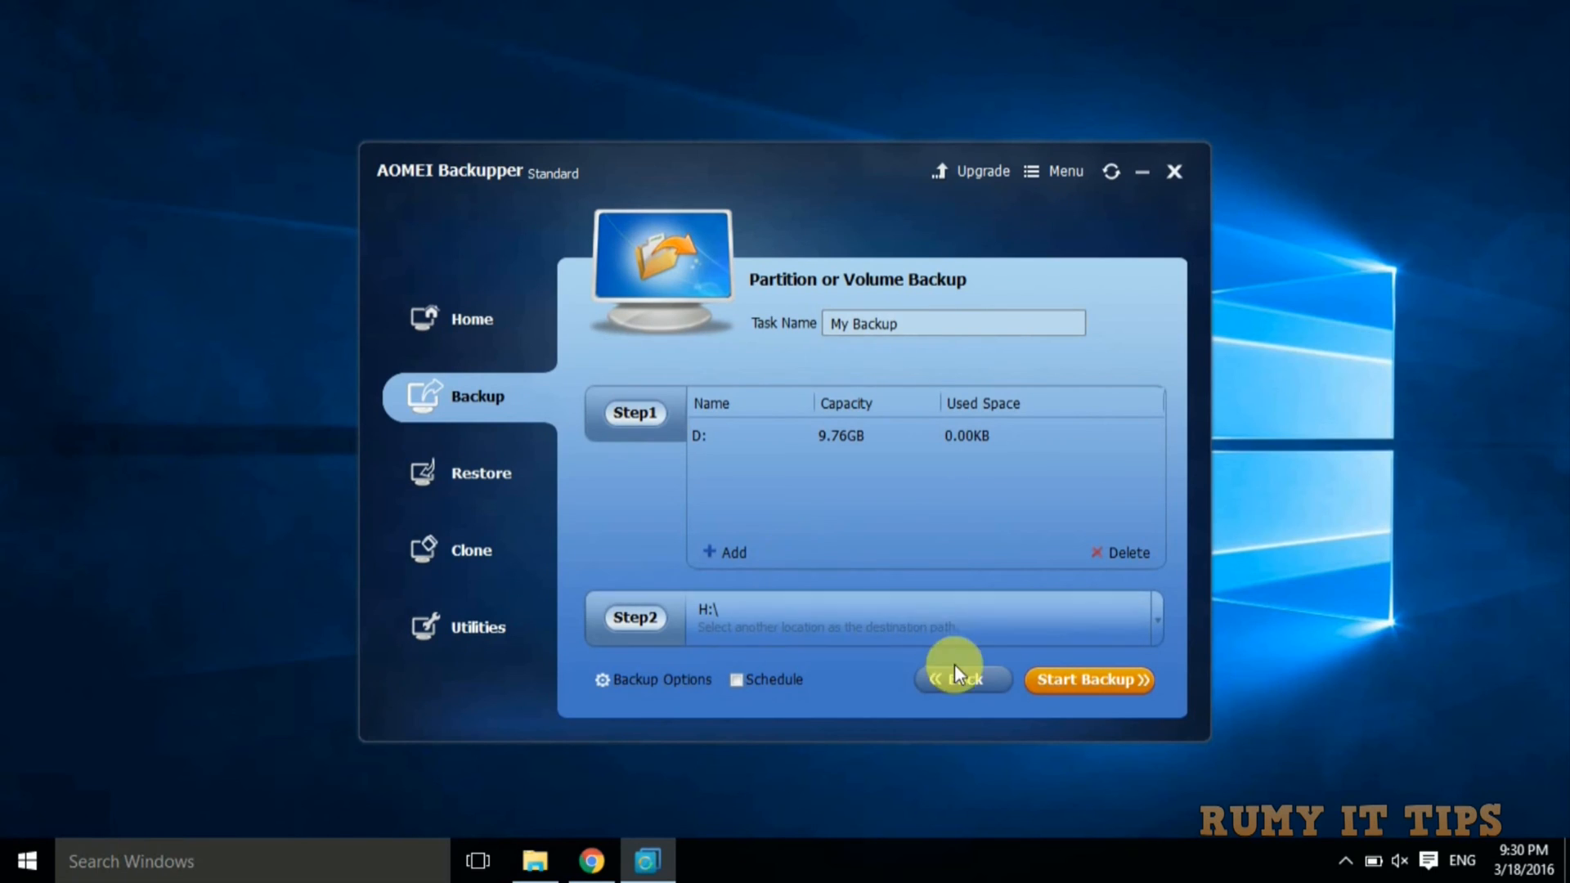
Start the partition backup and check the properties of Local Disk (D:) in File Explorer while it runs.
left_click(1065, 679)
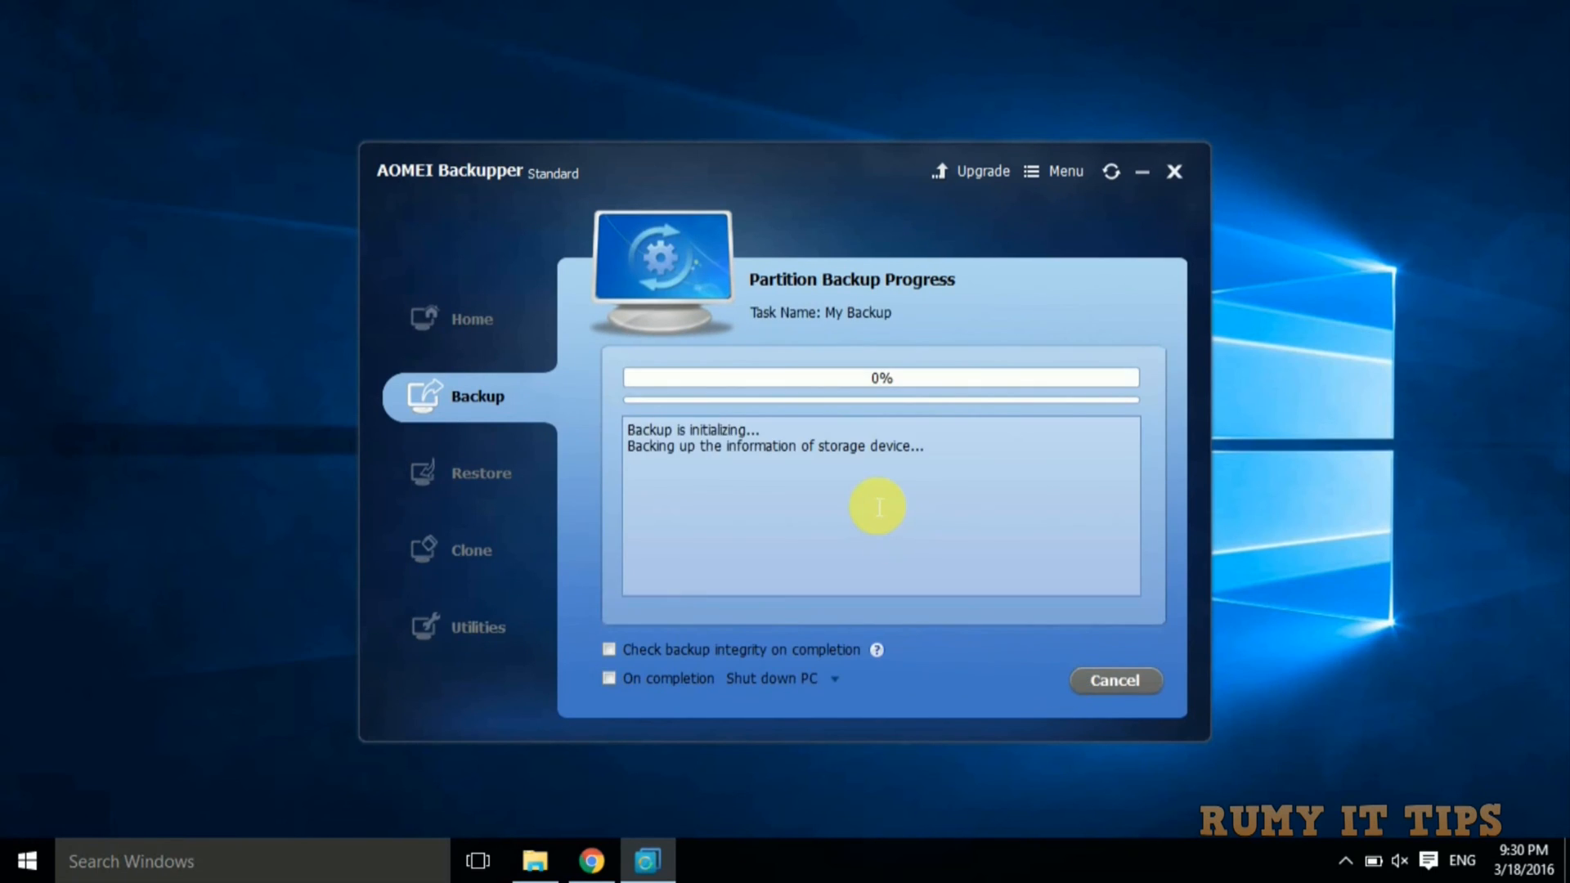
left_click(533, 860)
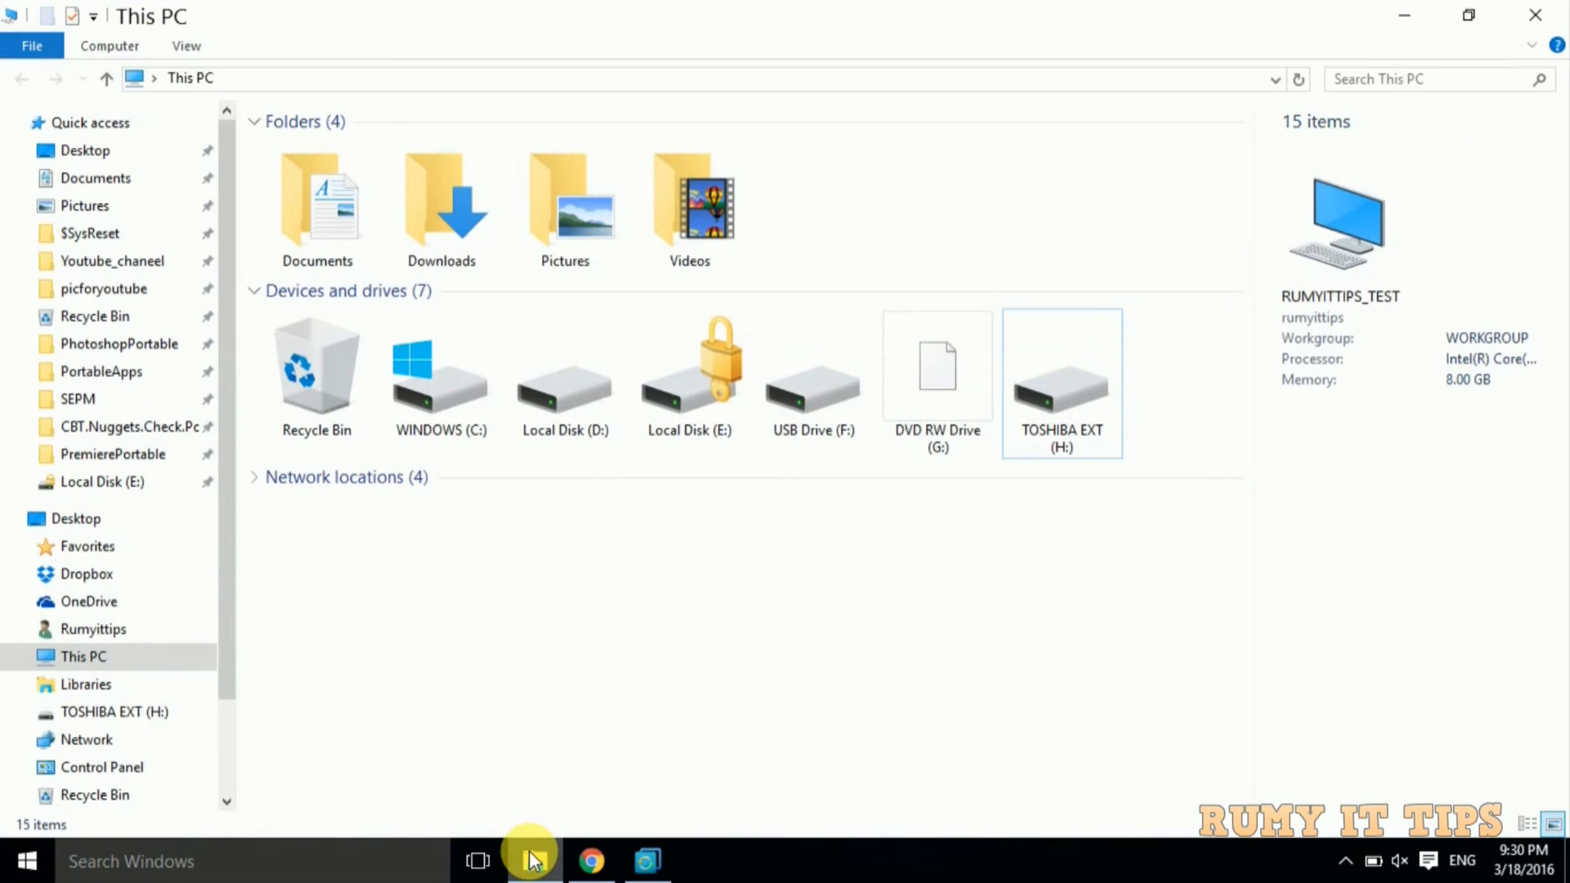
left_click(567, 409)
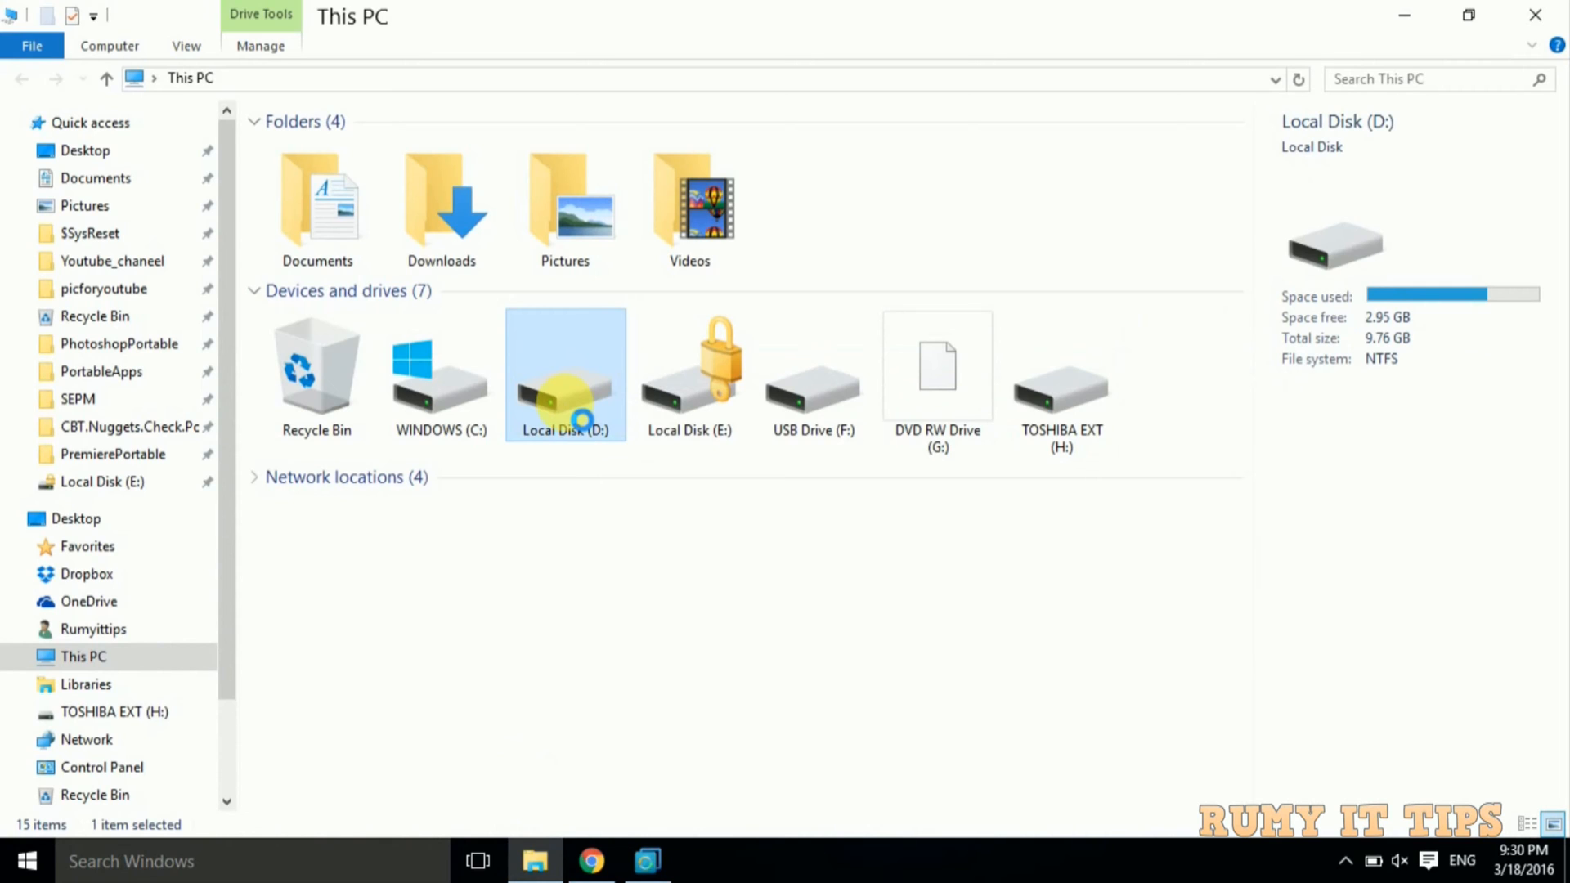
right_click(566, 404)
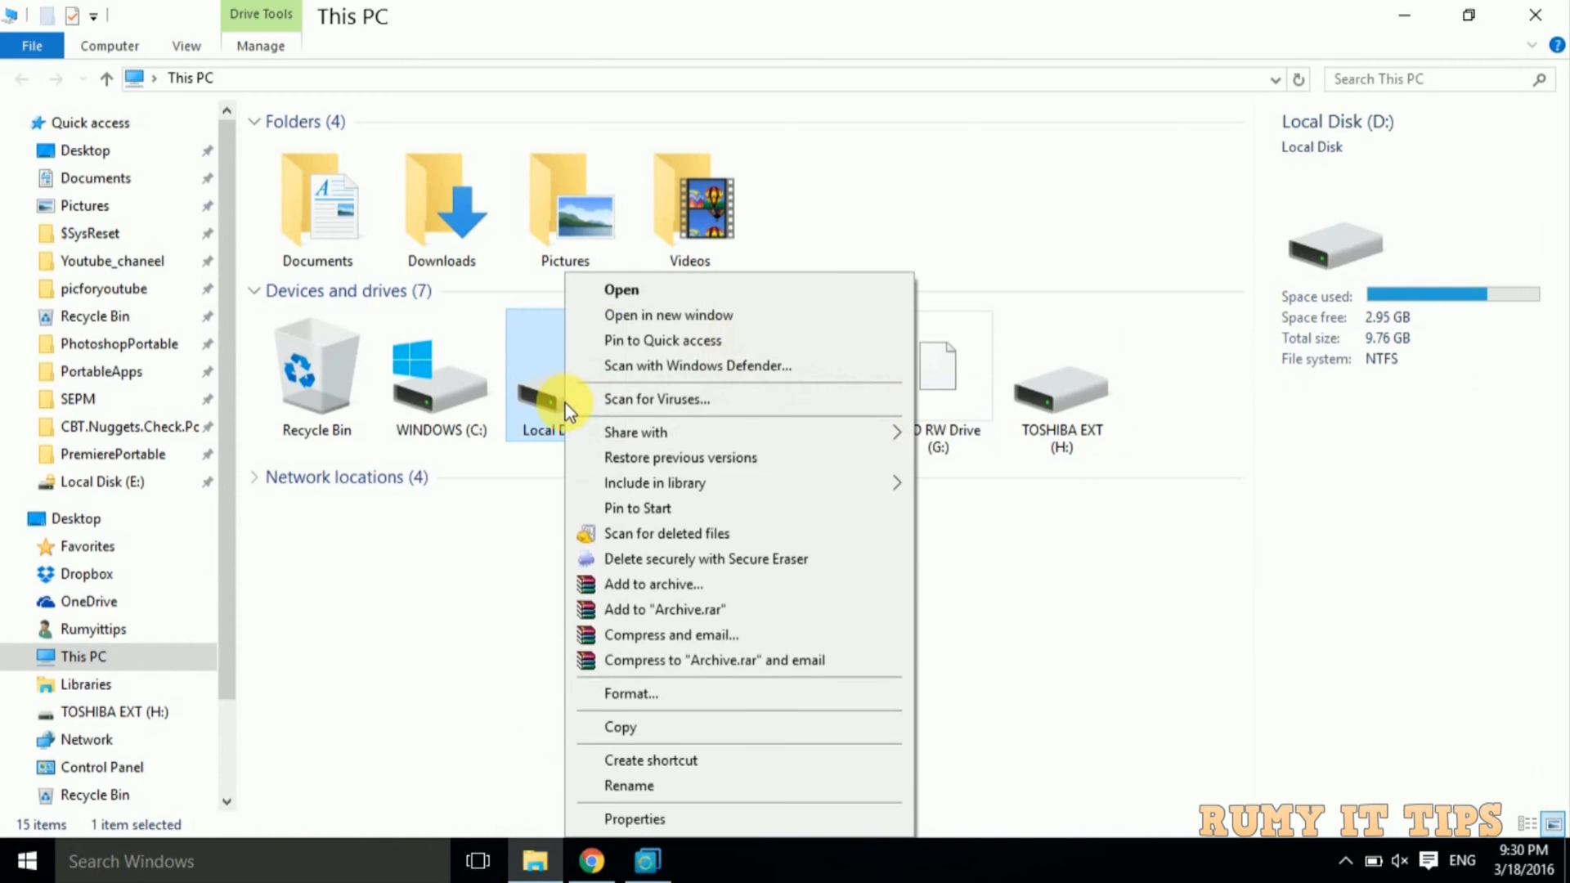
left_click(590, 819)
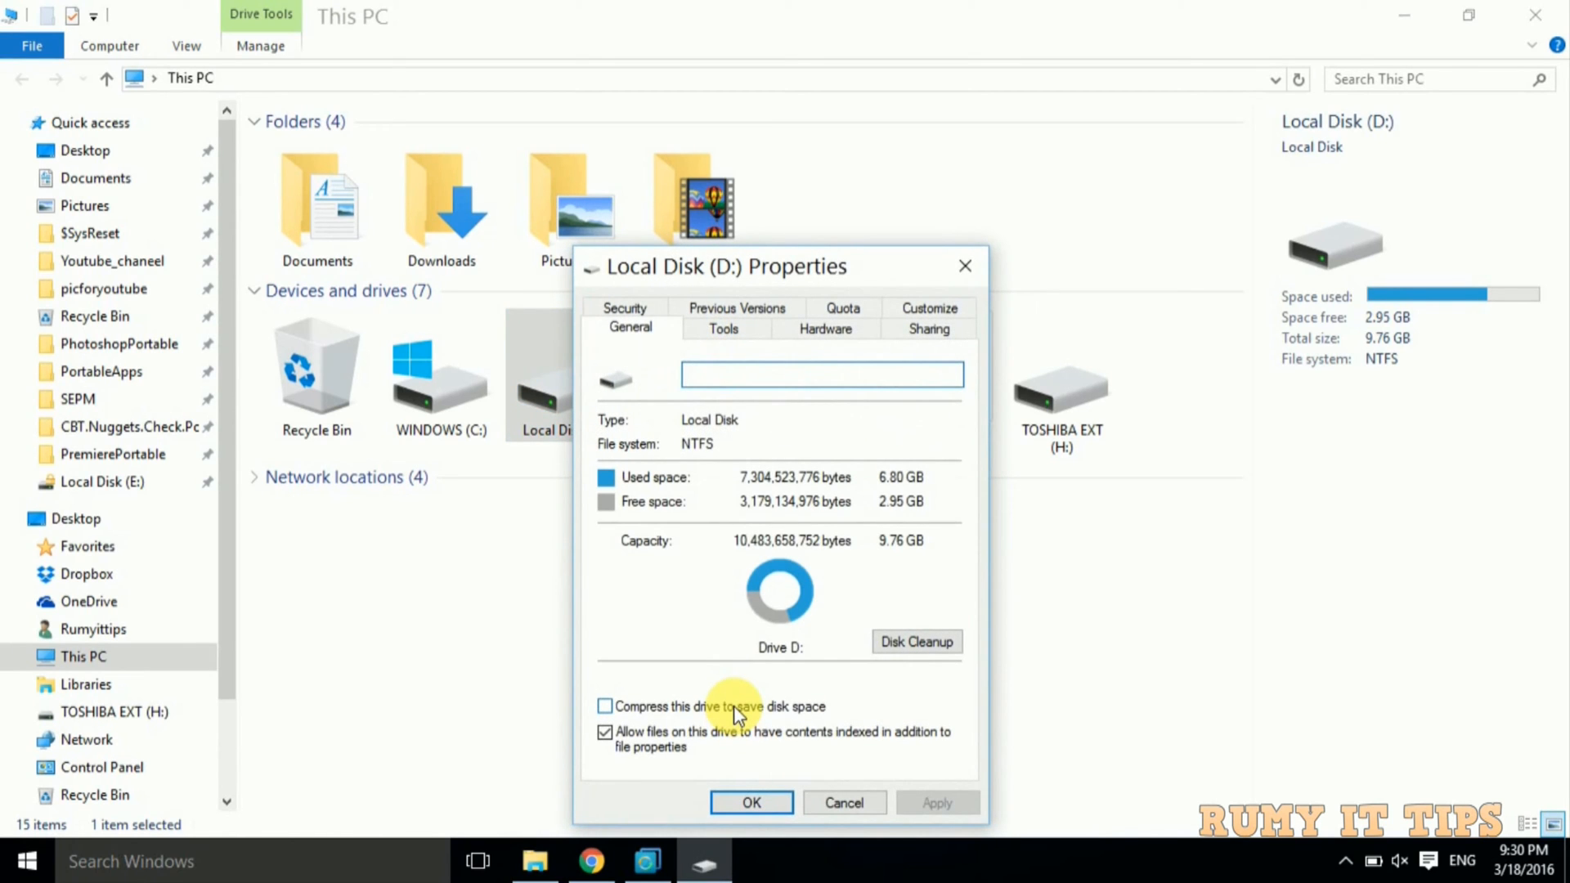
left_click(821, 800)
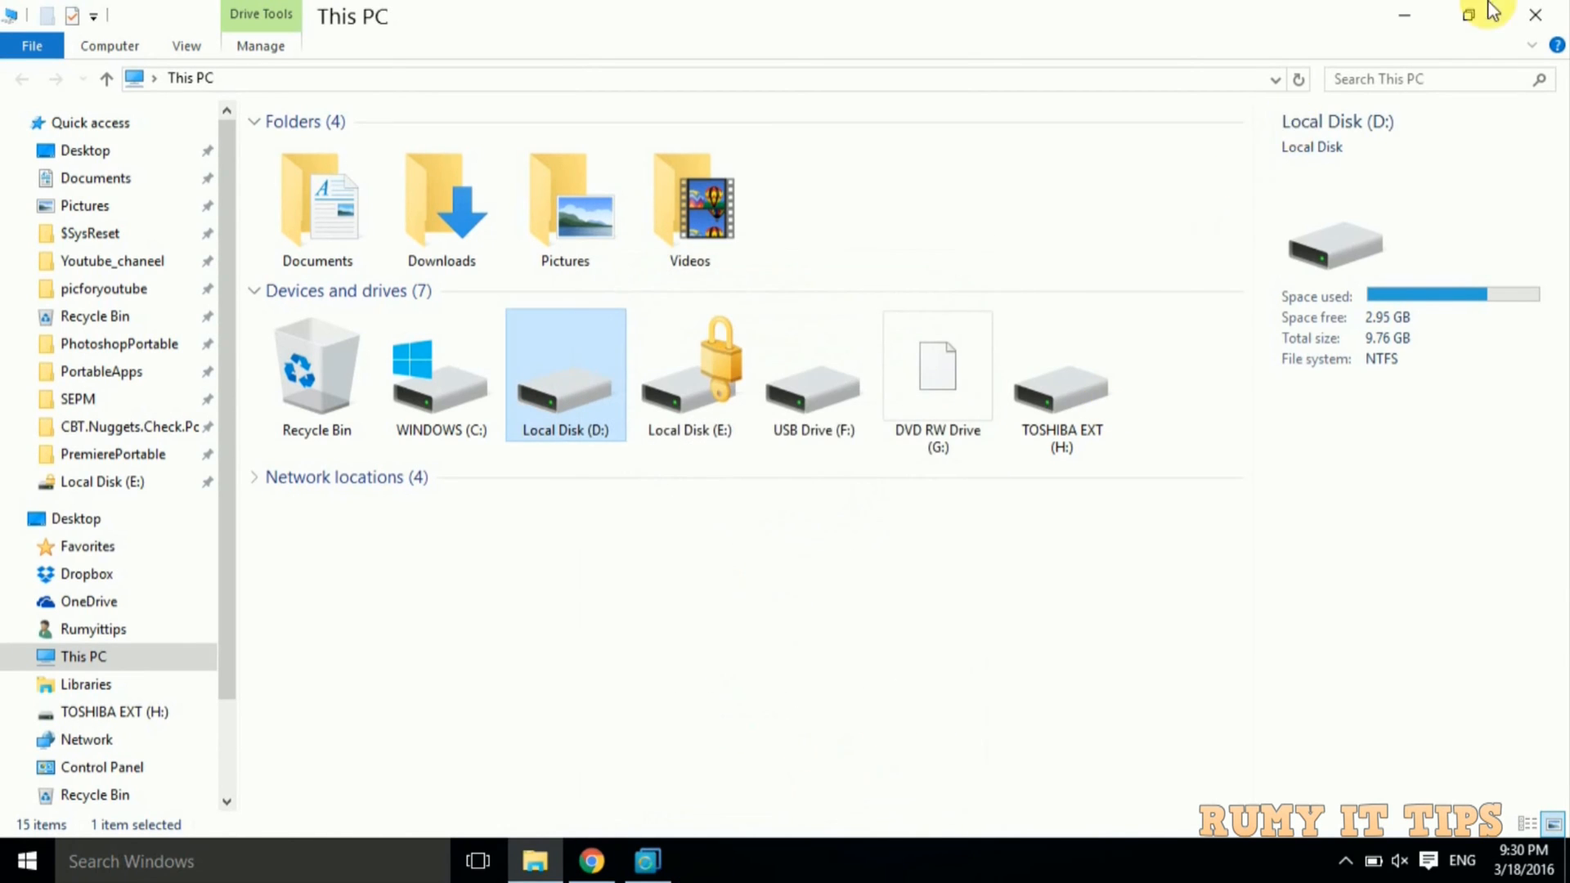
left_click(1562, 9)
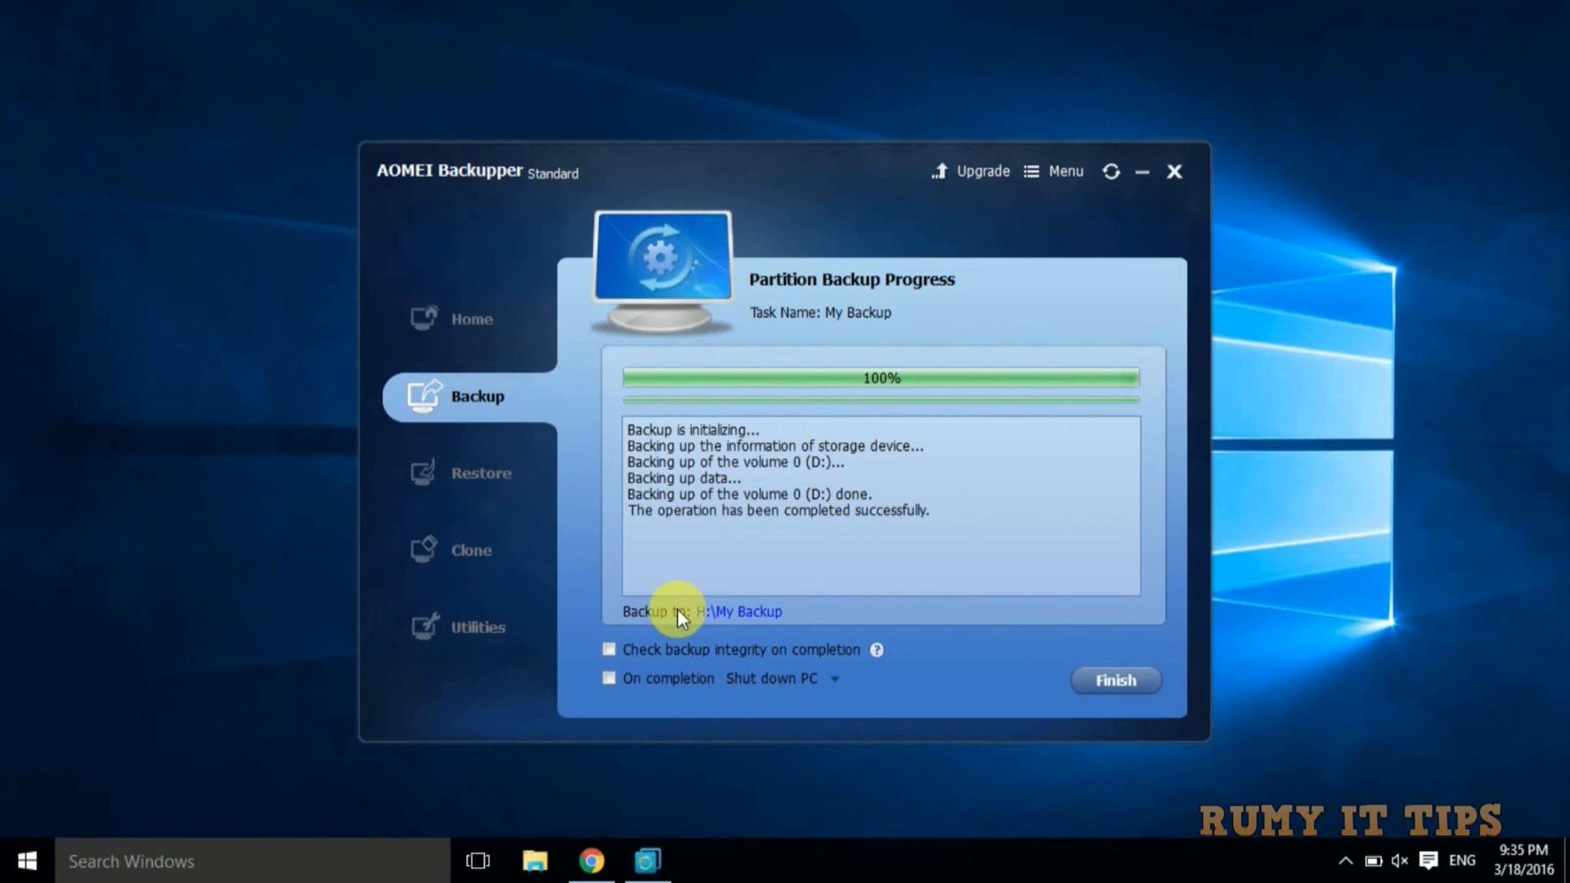
Open the backup destination folder and examine the My Backup image file, also locating it from This PC through TOSHIBA EXT (H:).
left_click(752, 611)
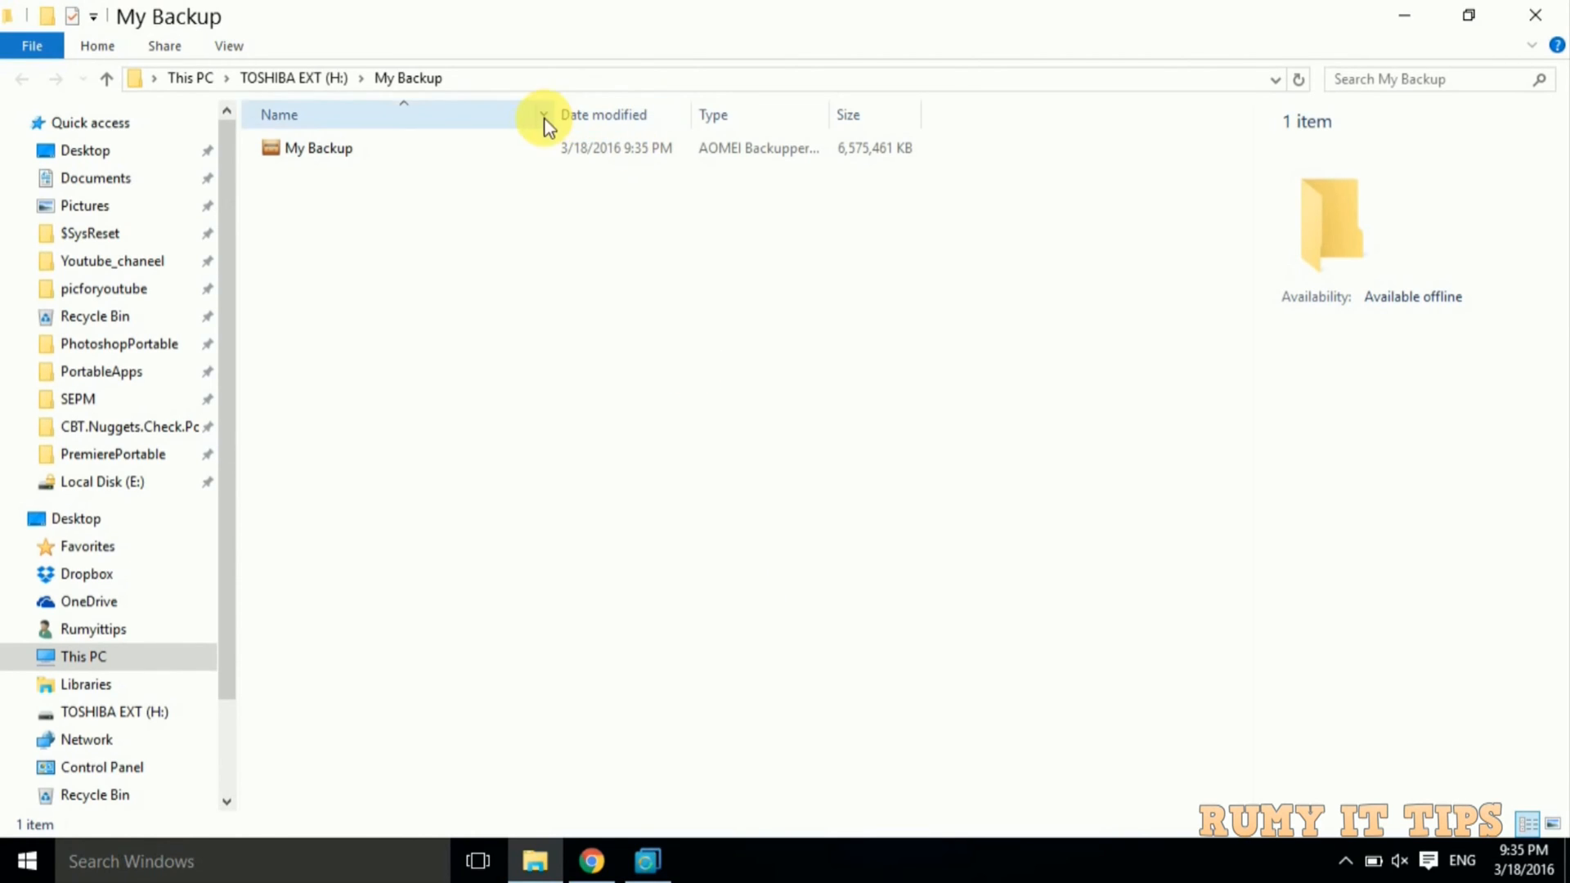
left_click(522, 148)
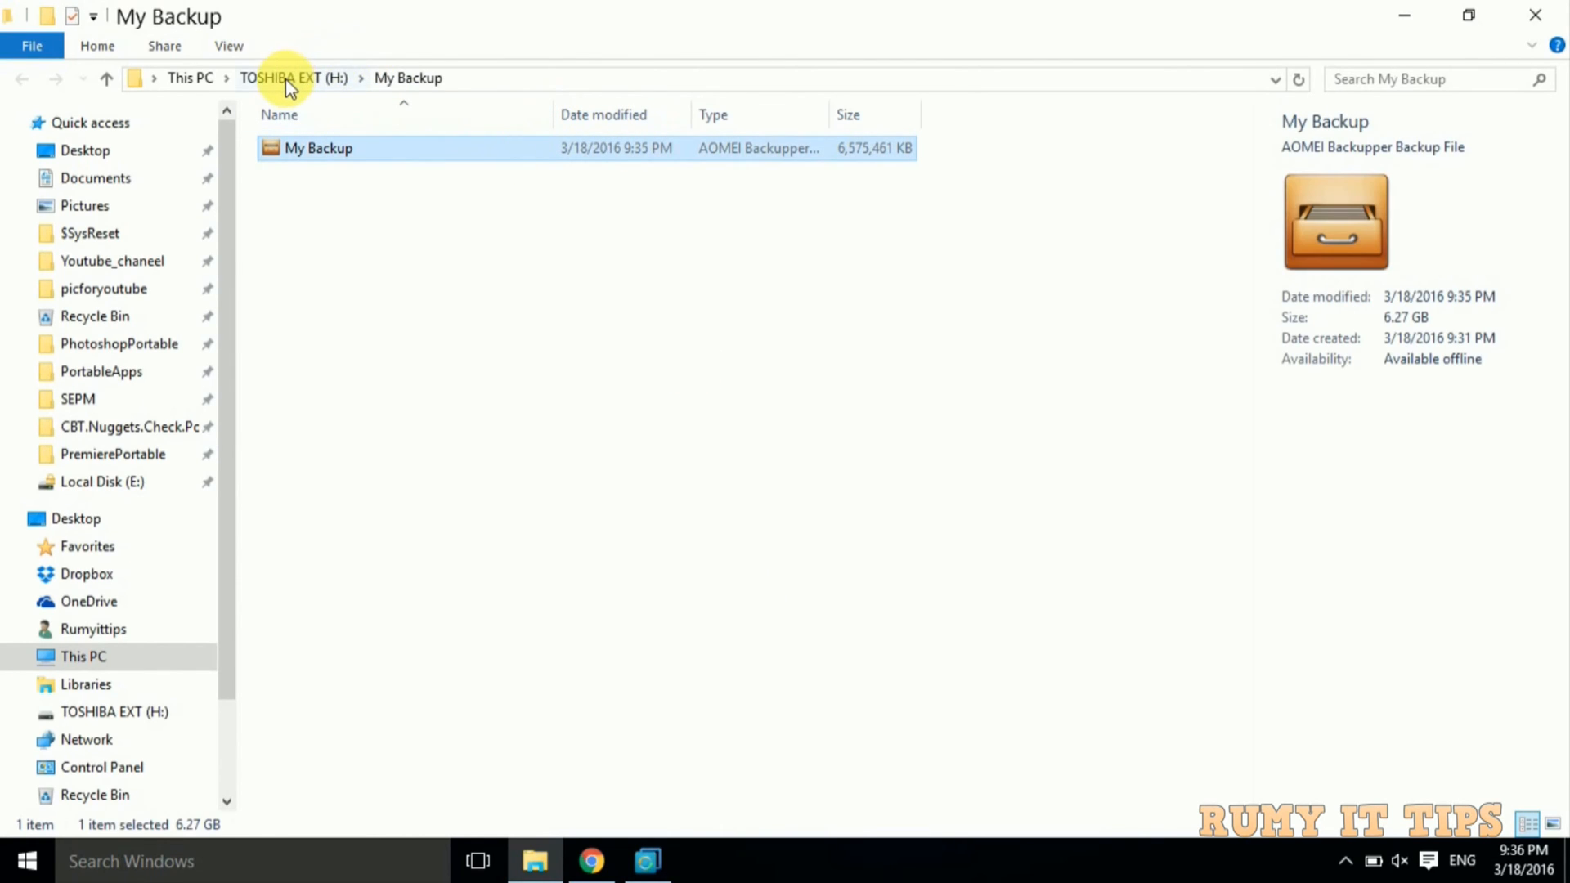
left_click(195, 77)
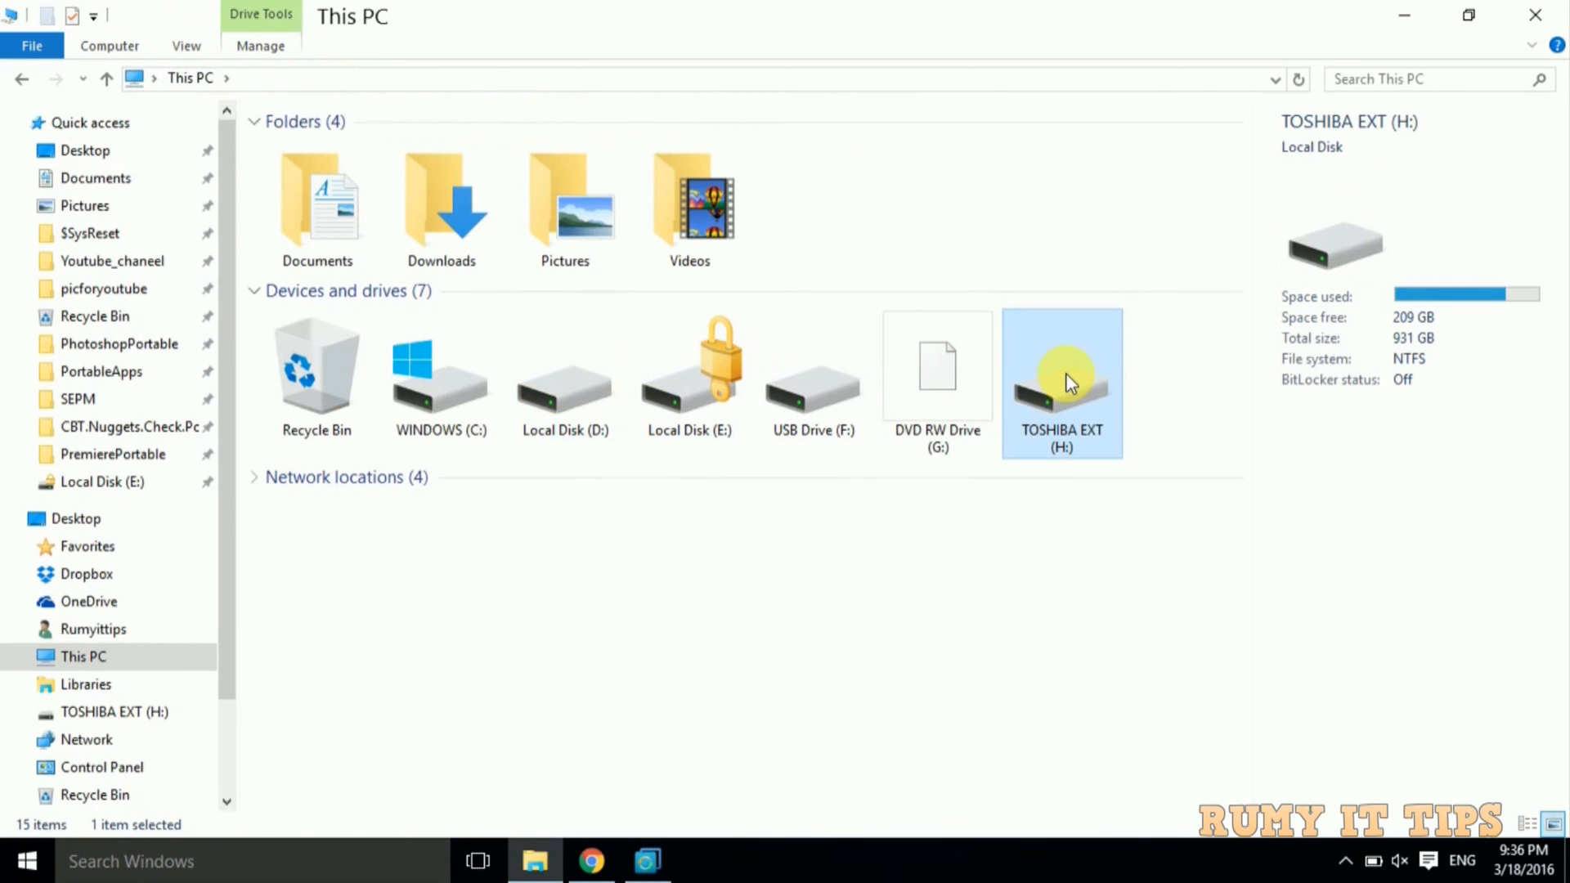
double_click(1073, 369)
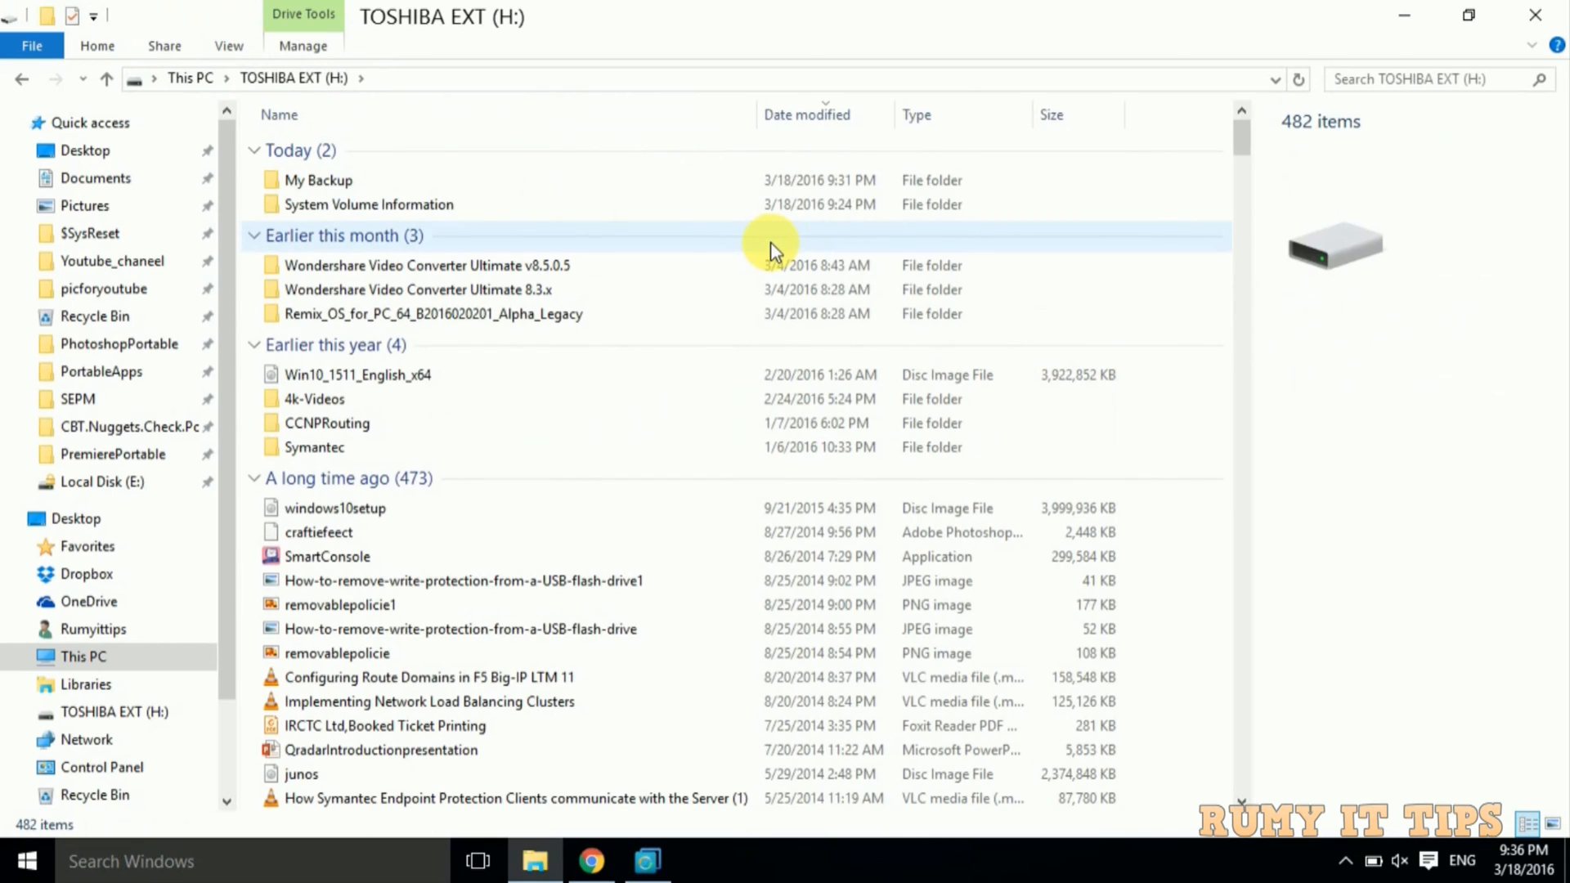
double_click(735, 183)
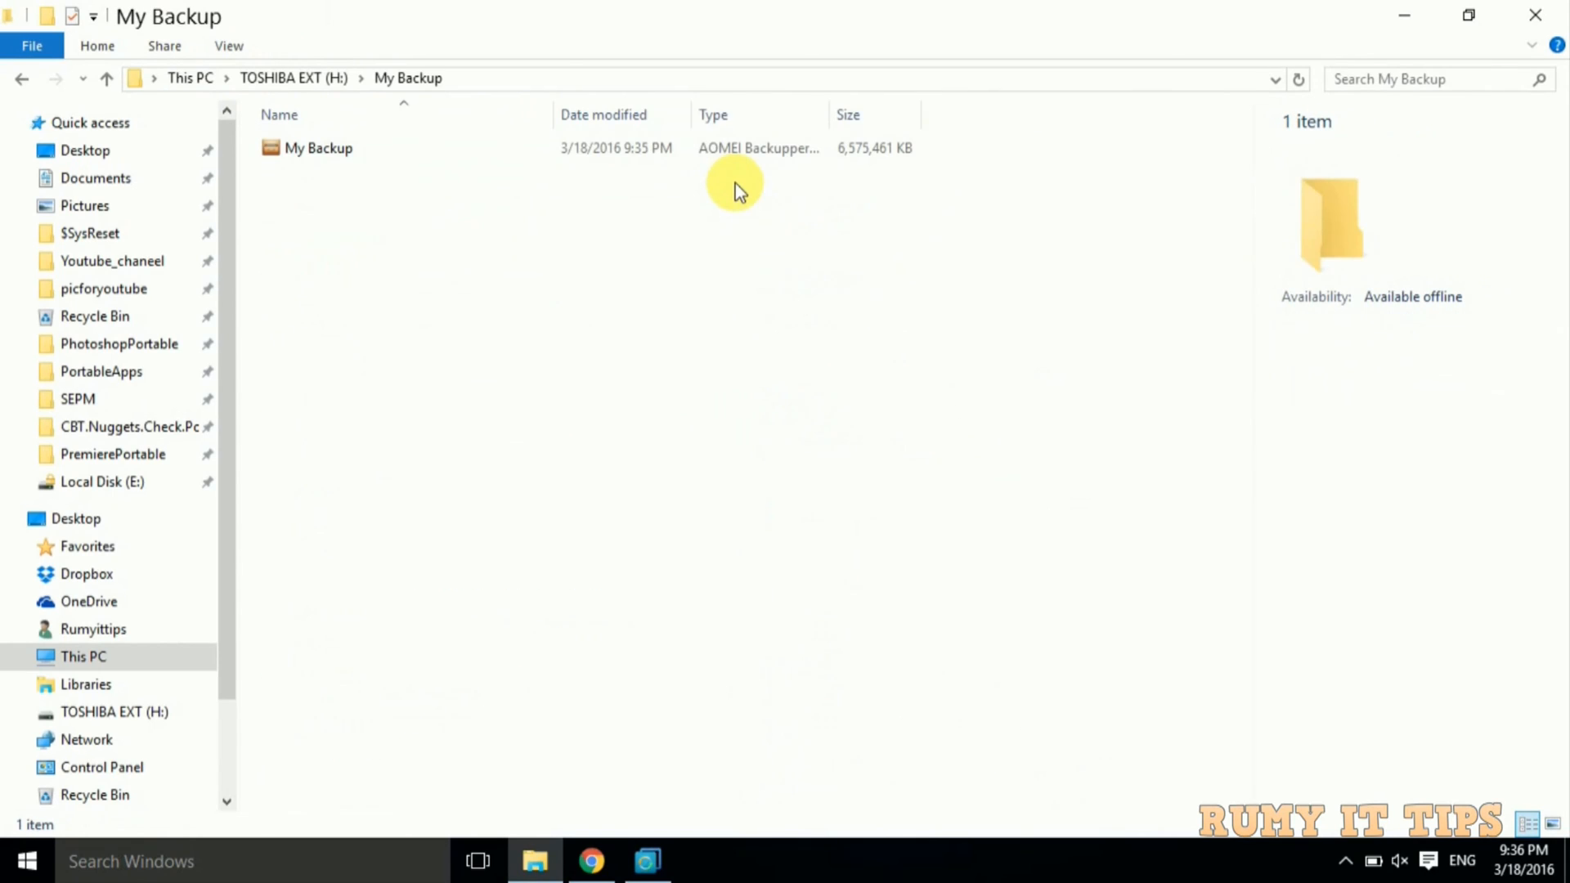
left_click(710, 145)
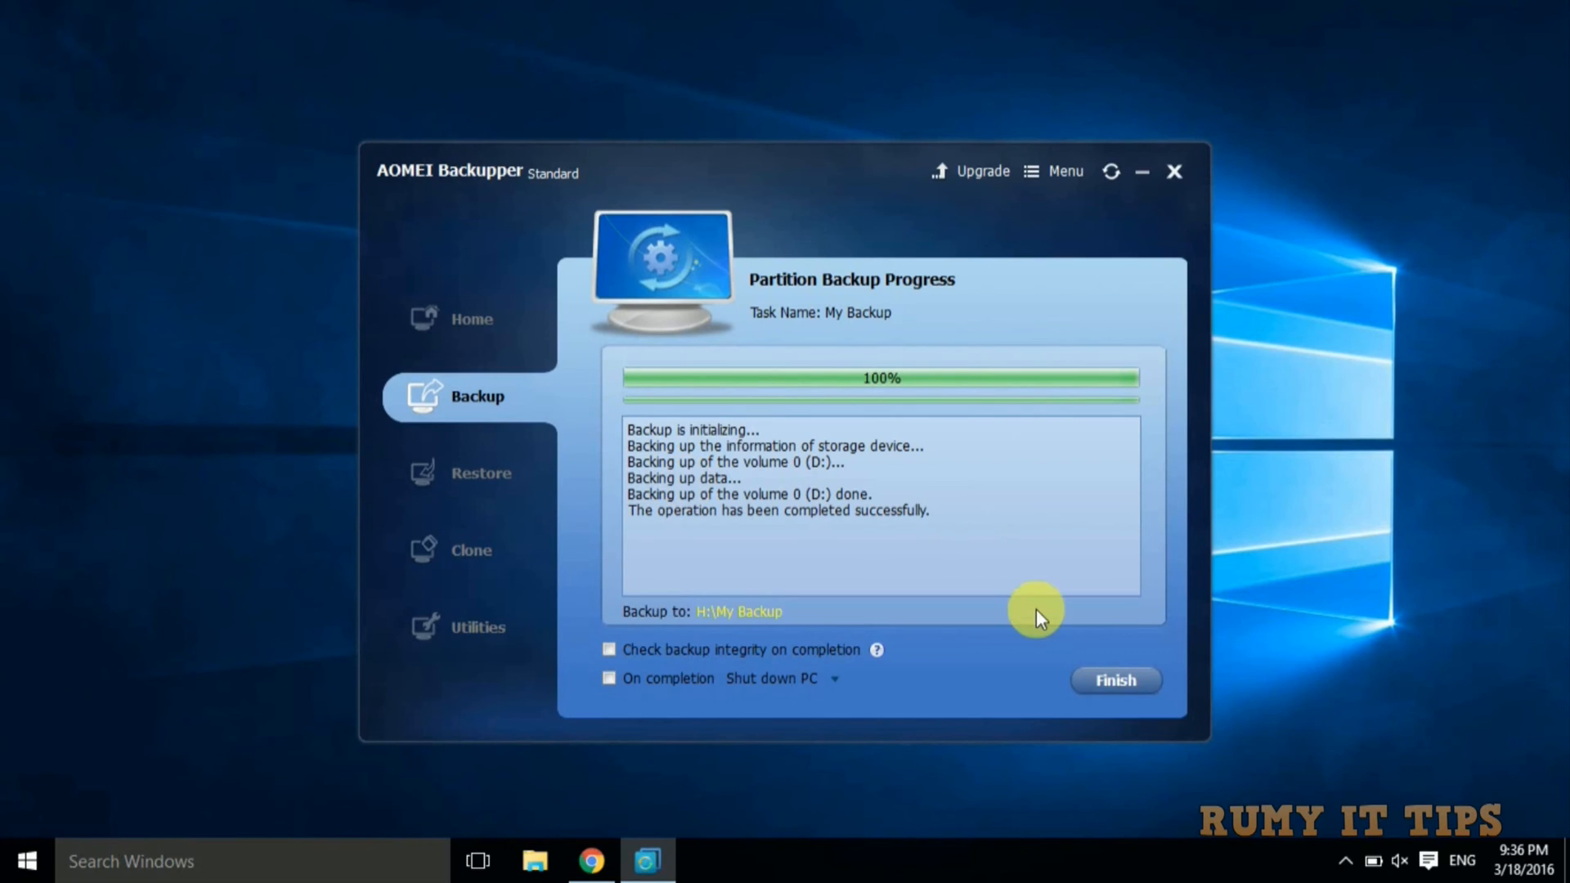
Finish the backup and schedule My Backup to run once on 3/18/2016 at 21:46 as an incremental backup.
left_click(1109, 681)
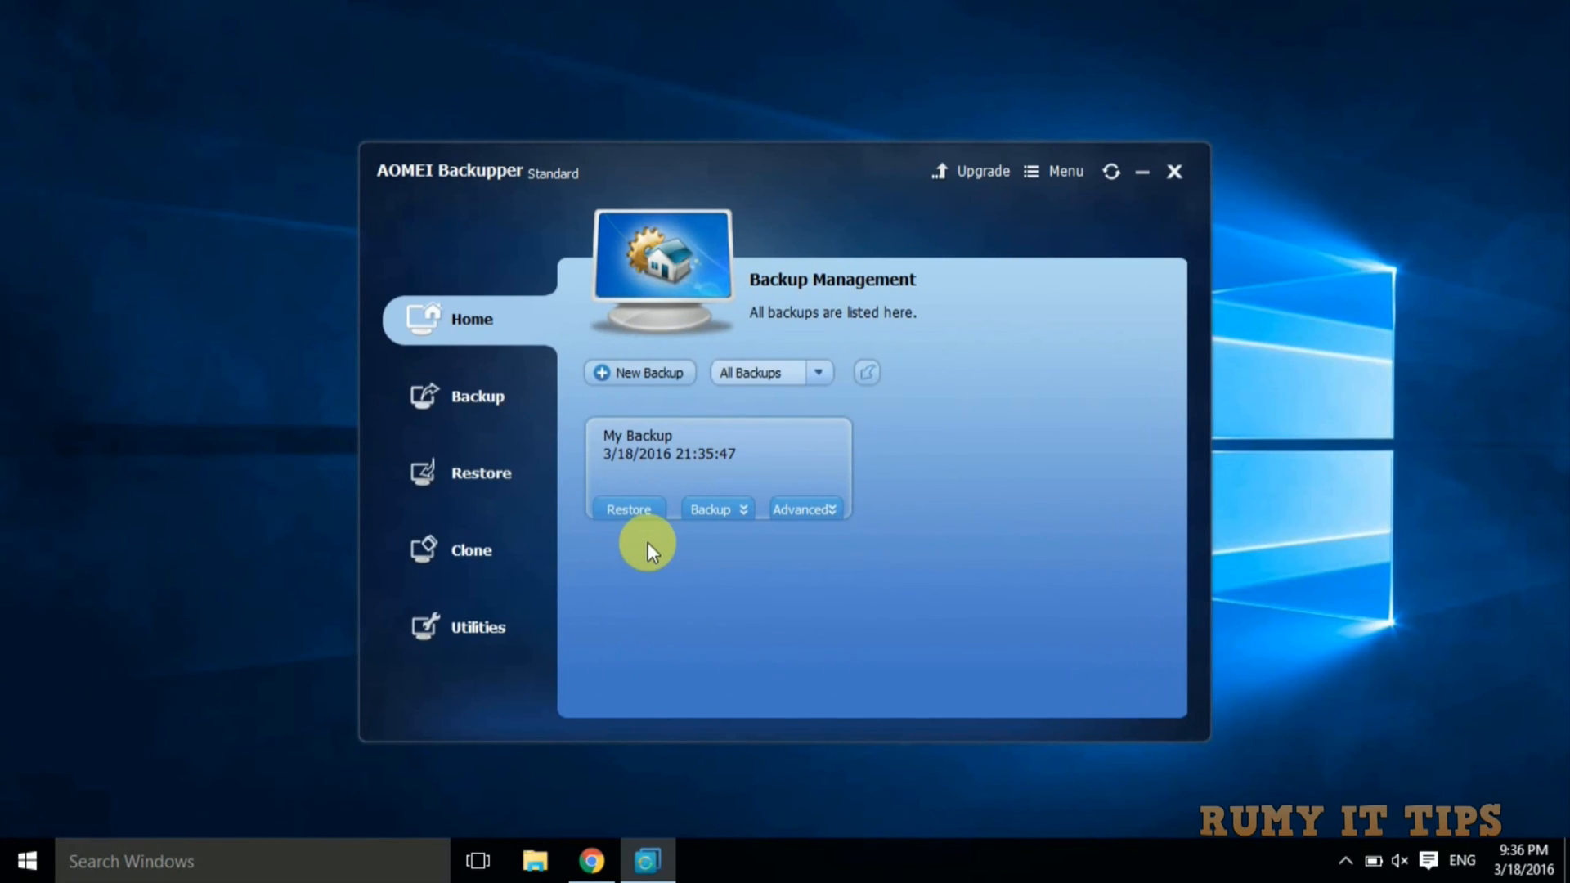
left_click(836, 506)
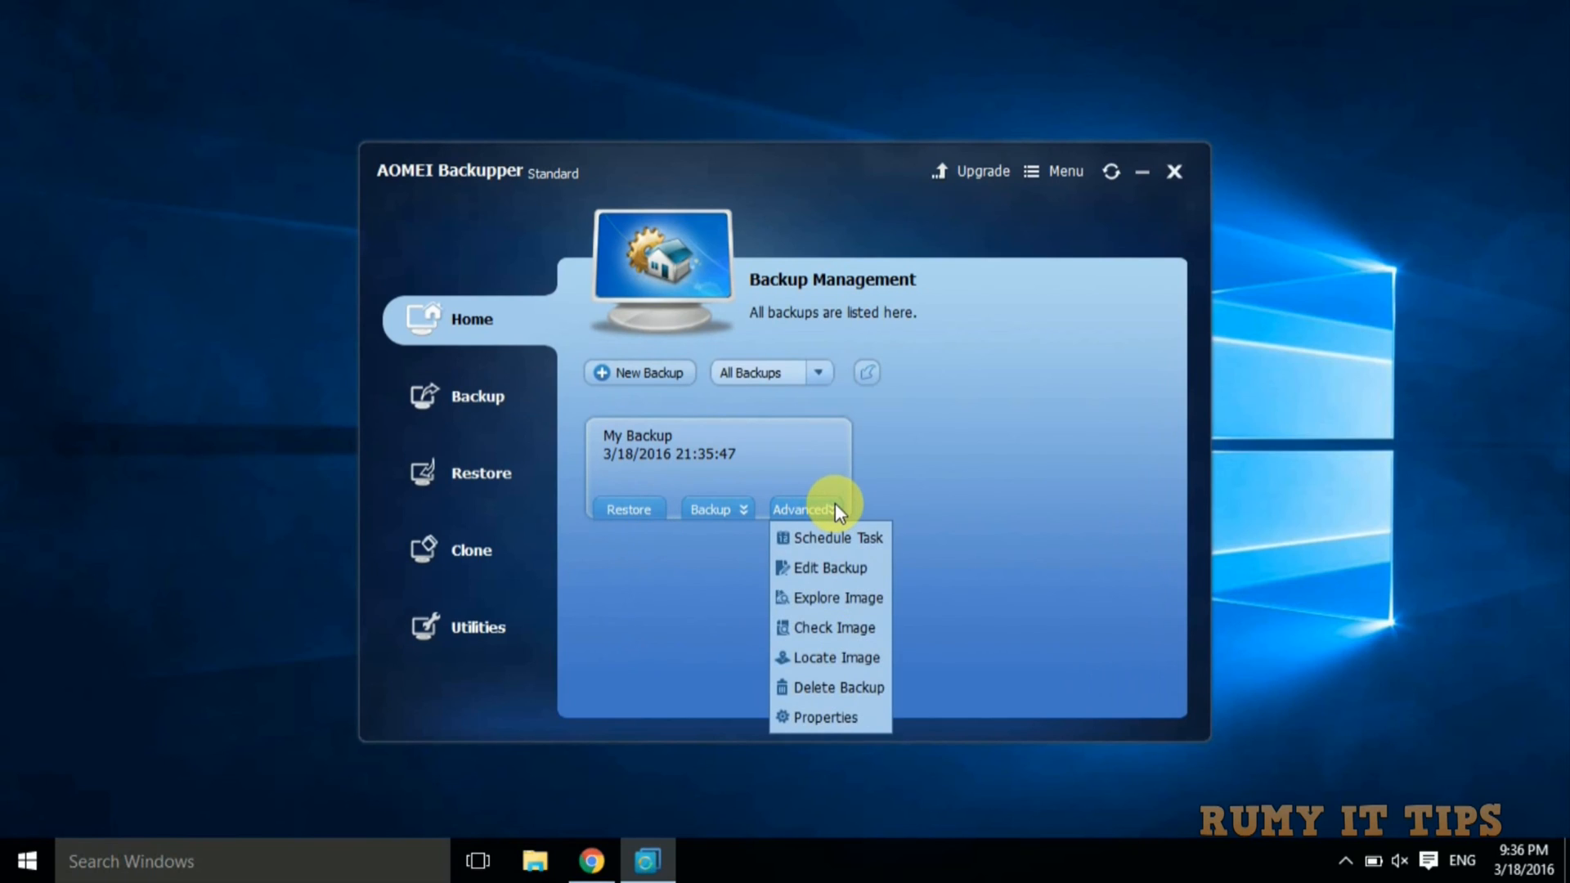
left_click(872, 540)
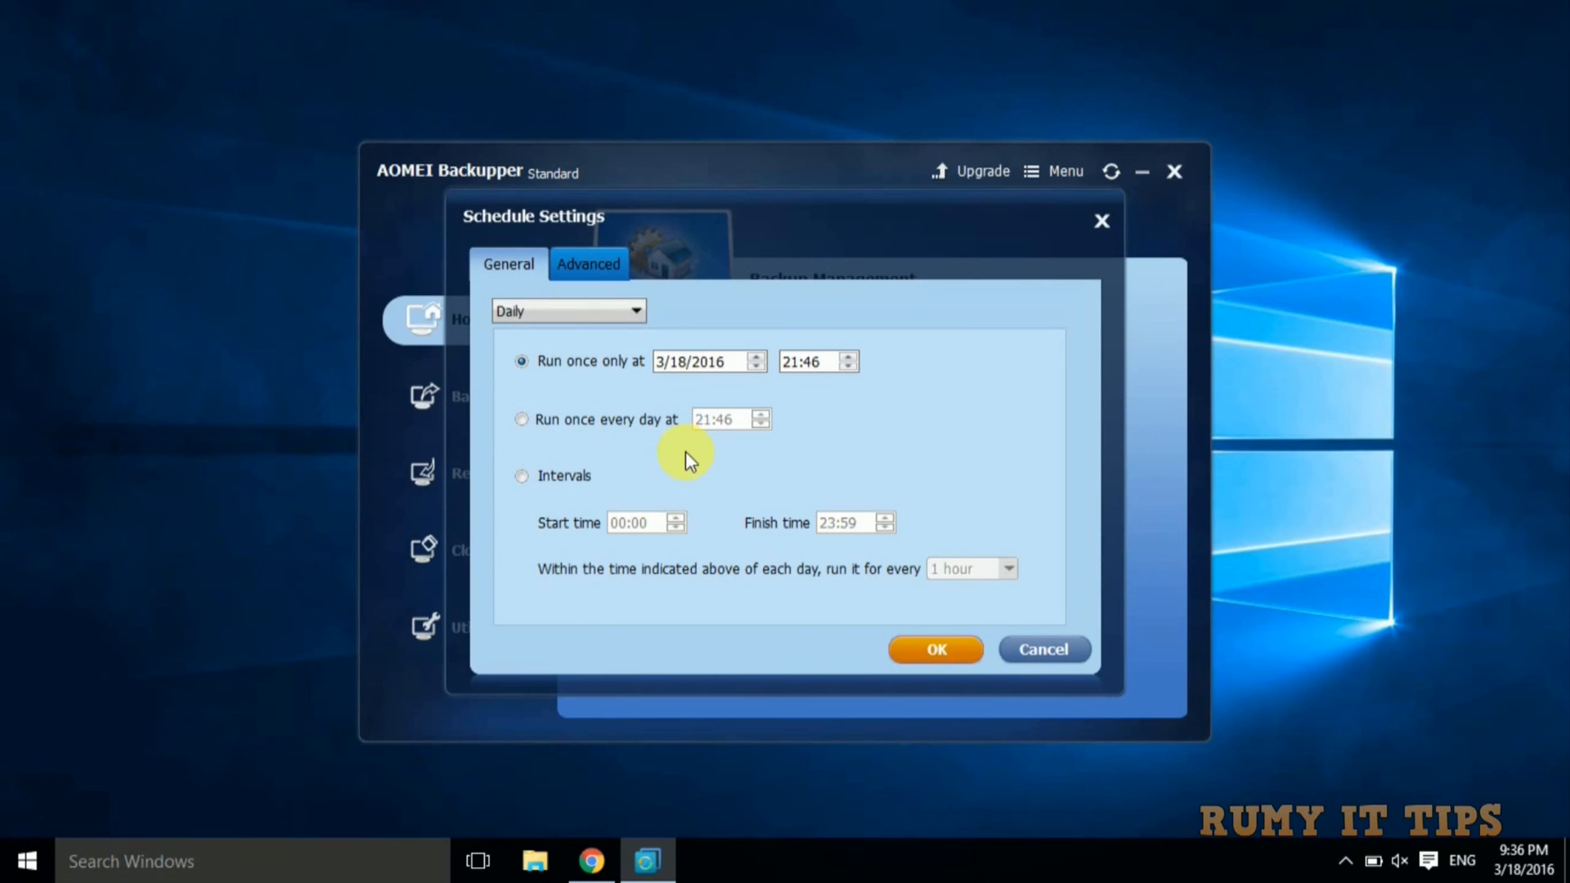
left_click(596, 263)
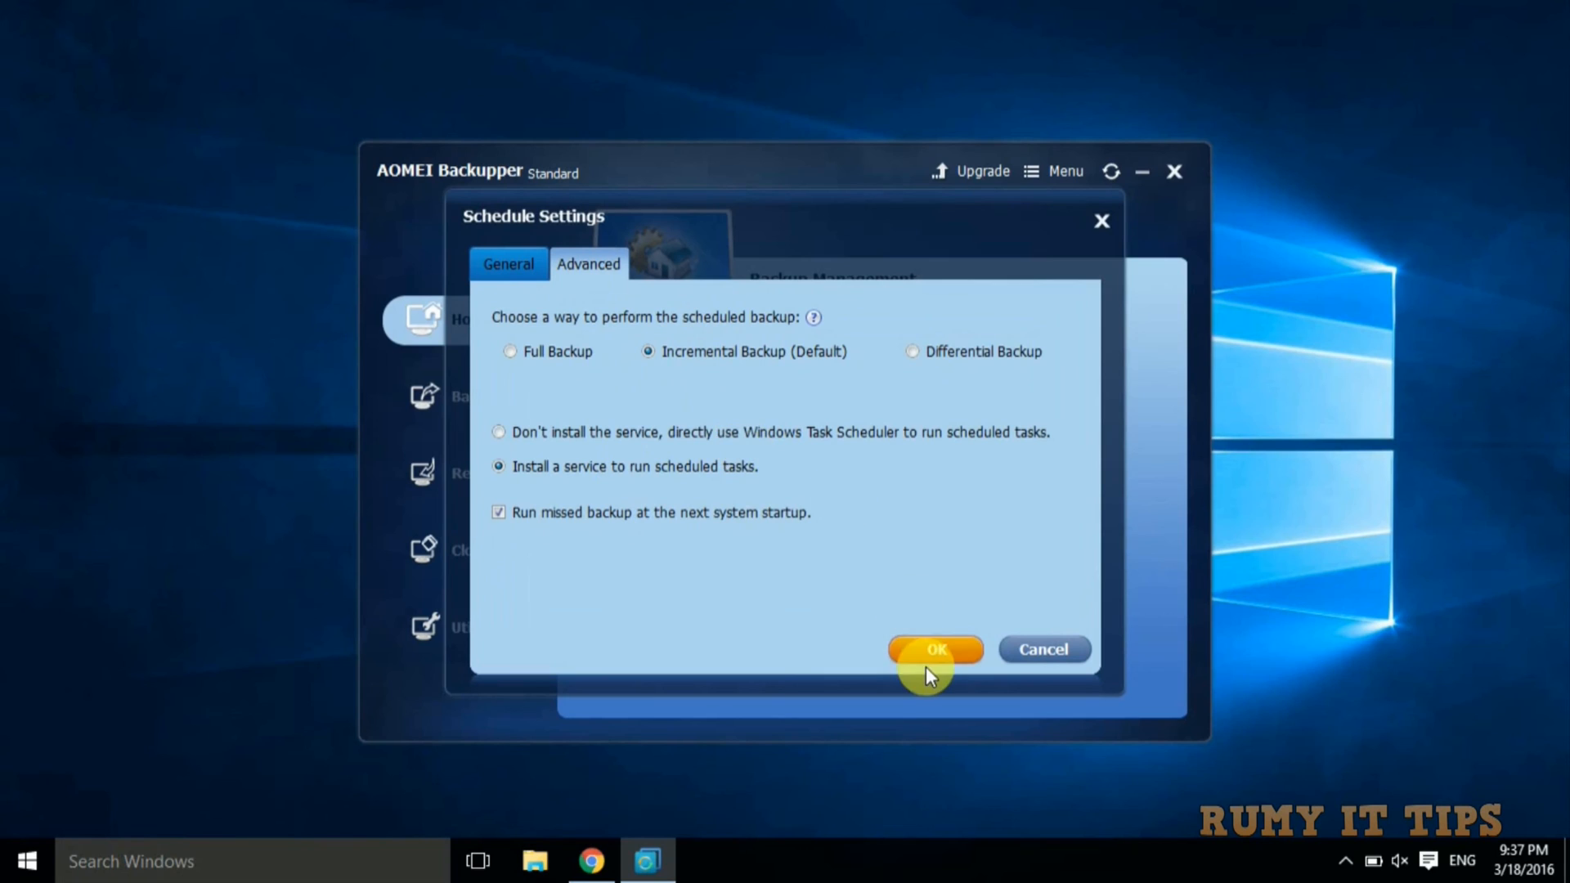
left_click(924, 645)
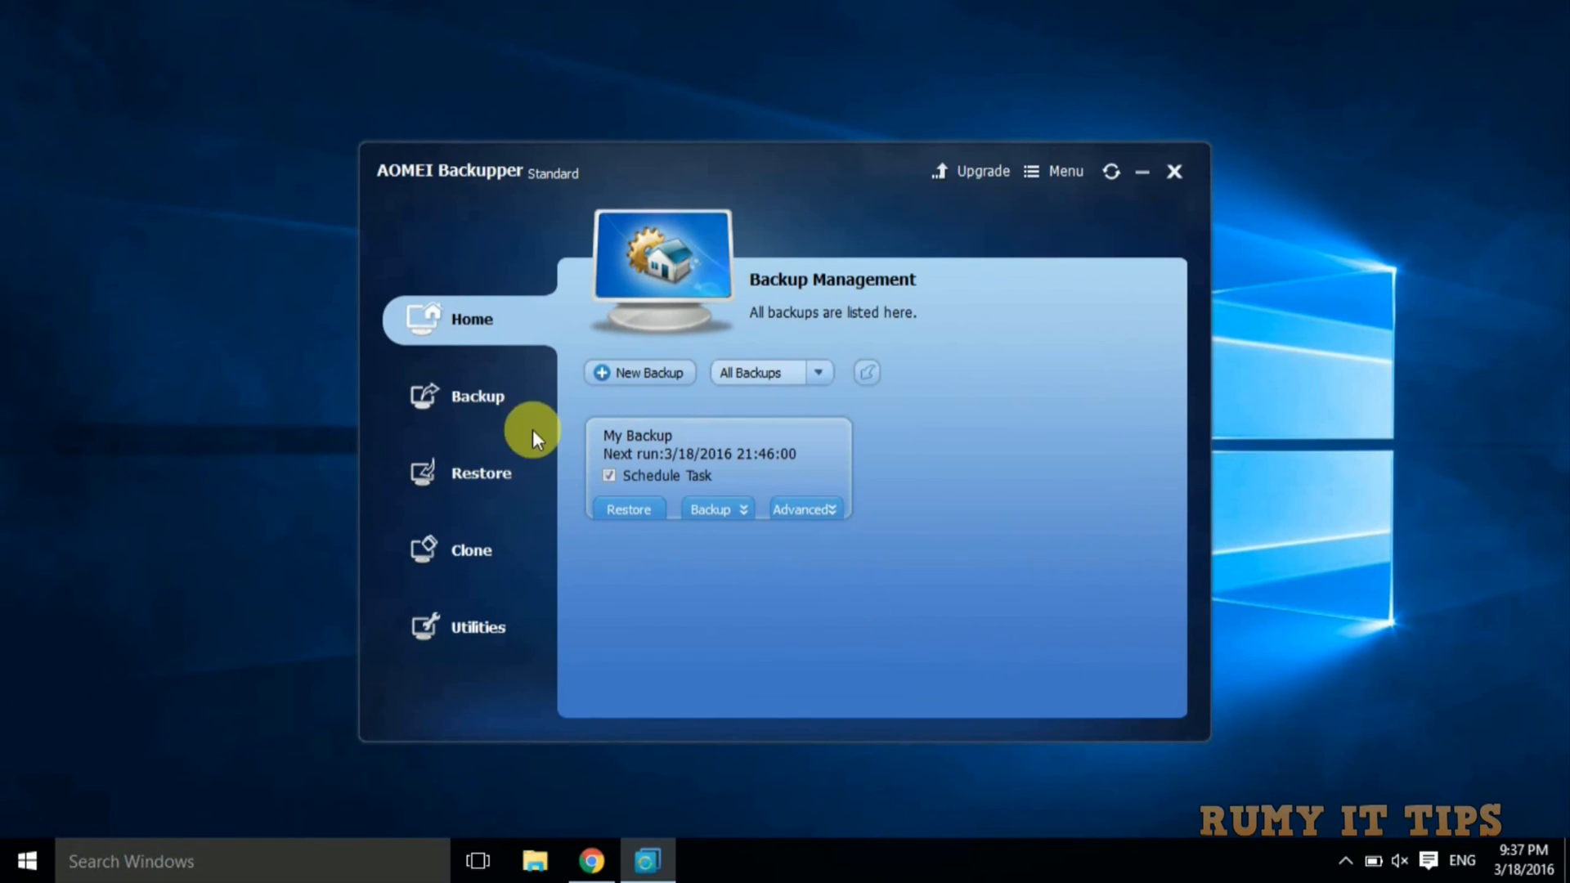
Look through the available backup types and view the File Sync setup without creating a task.
left_click(487, 388)
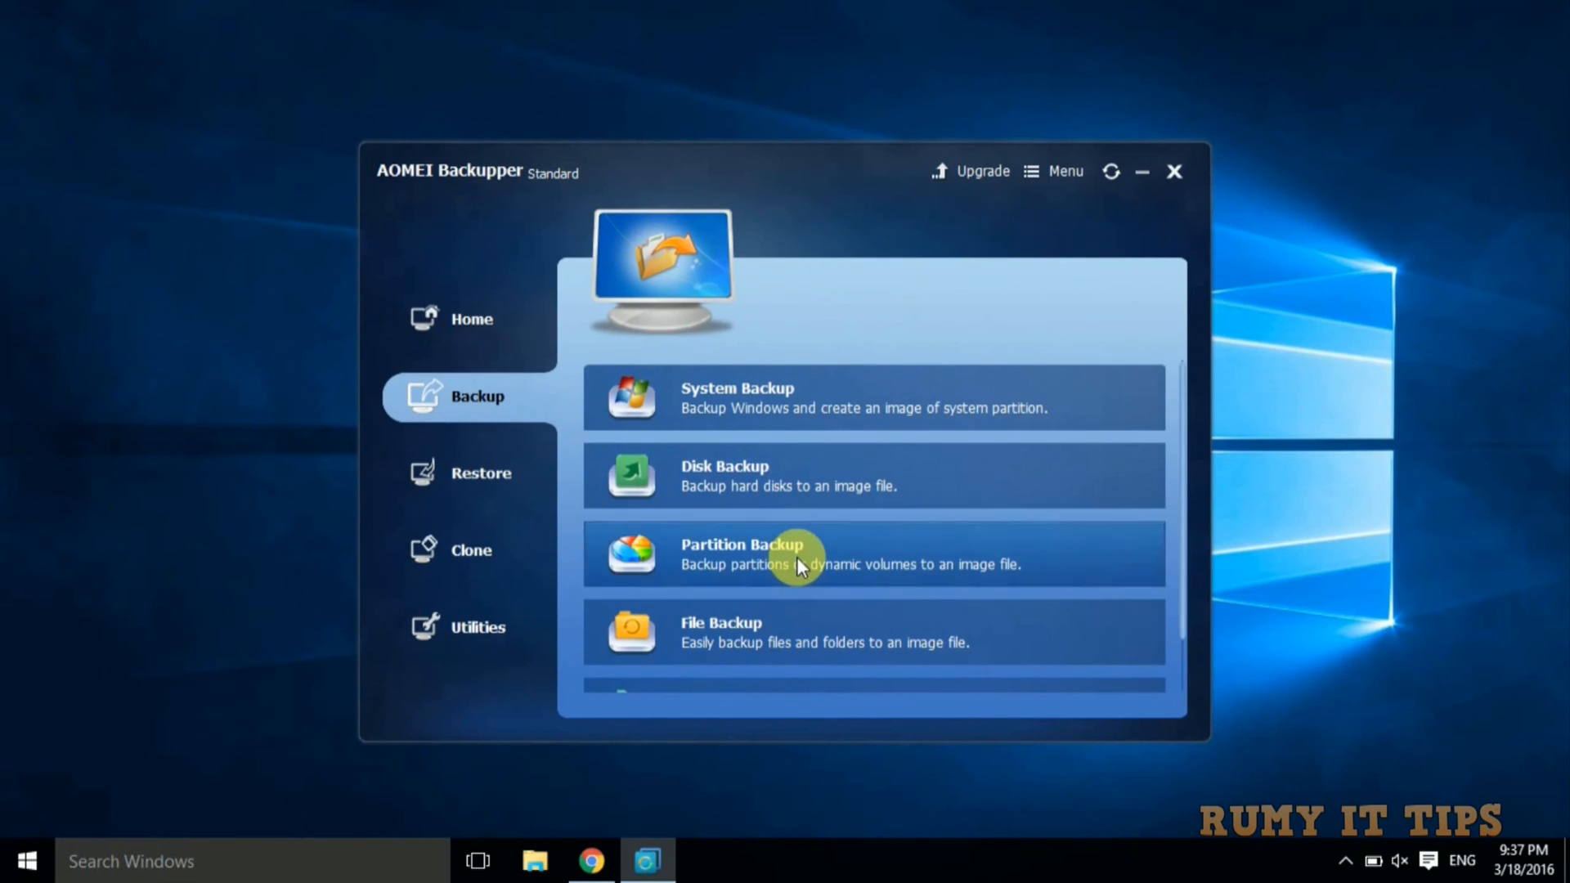
left_click_drag(1184, 466, 1184, 562)
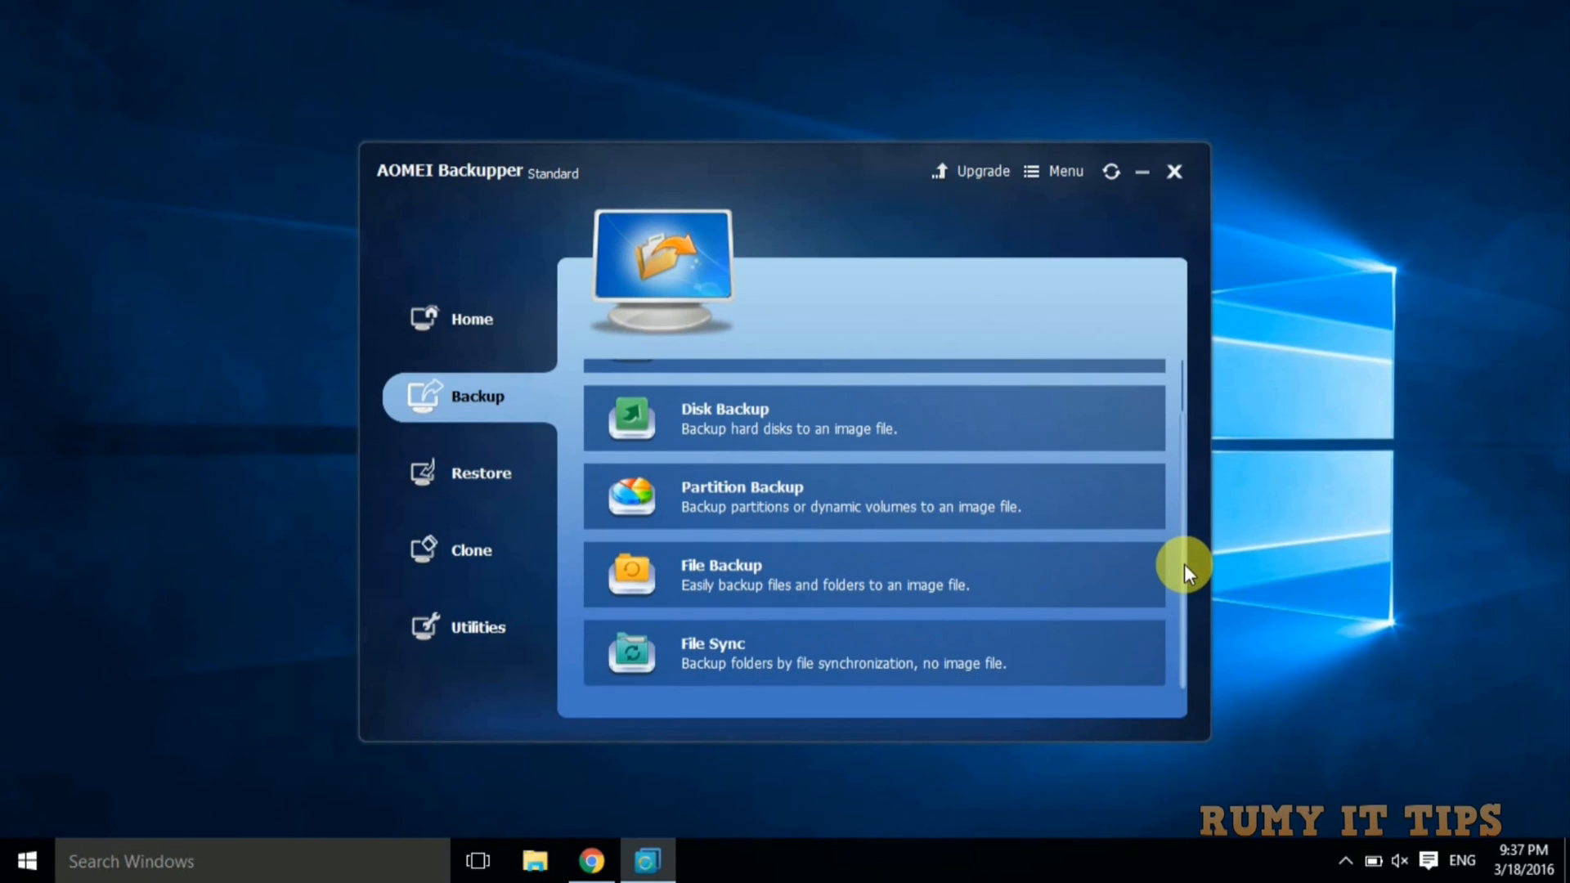
left_click(716, 654)
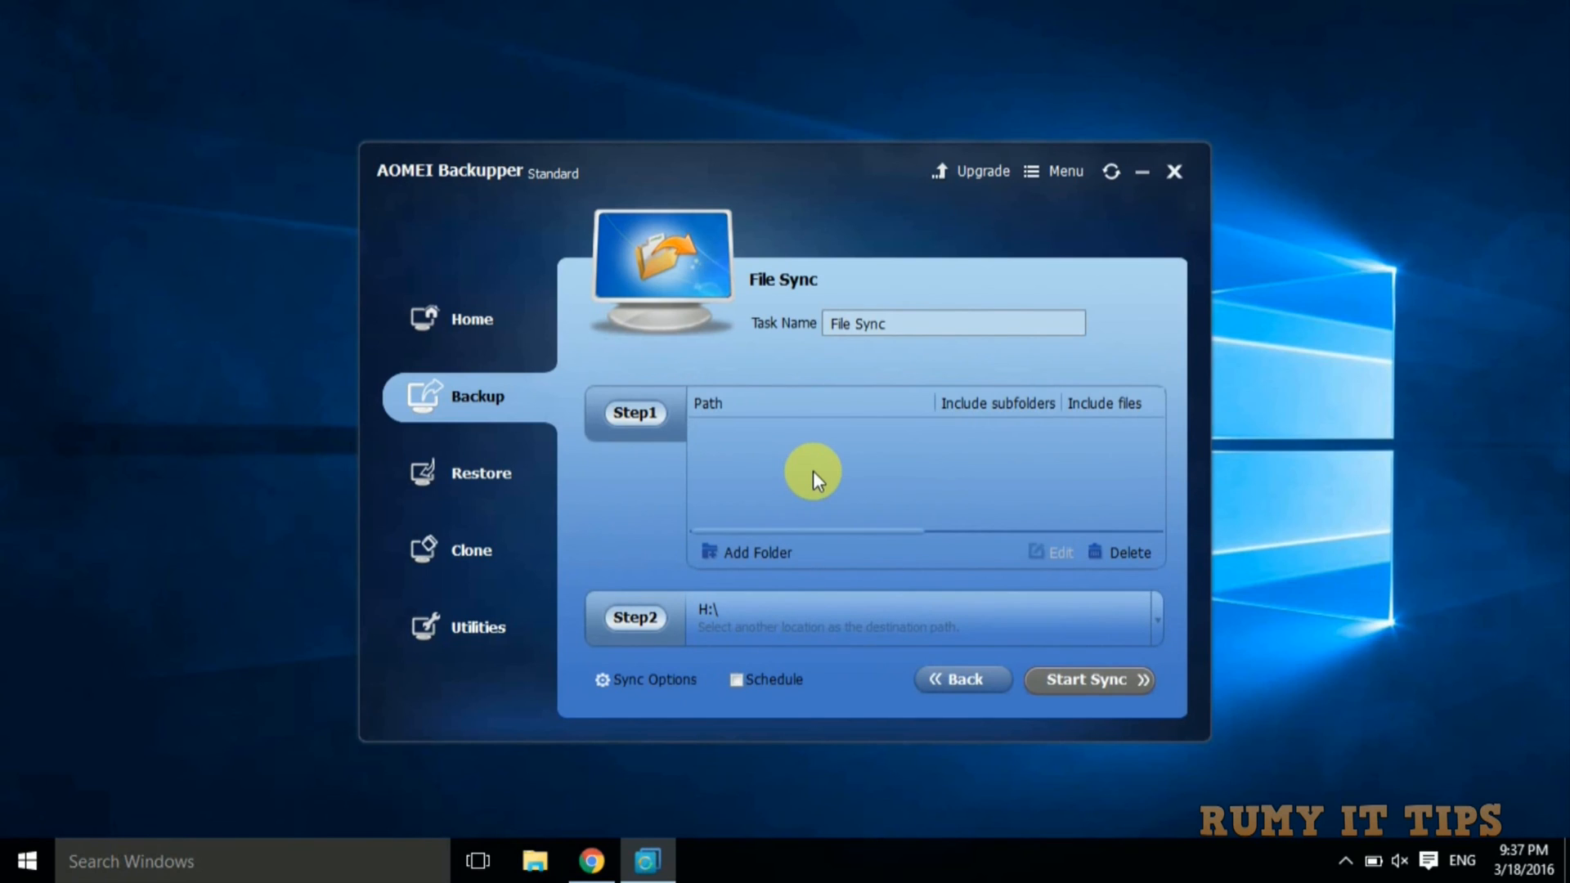
left_click(462, 389)
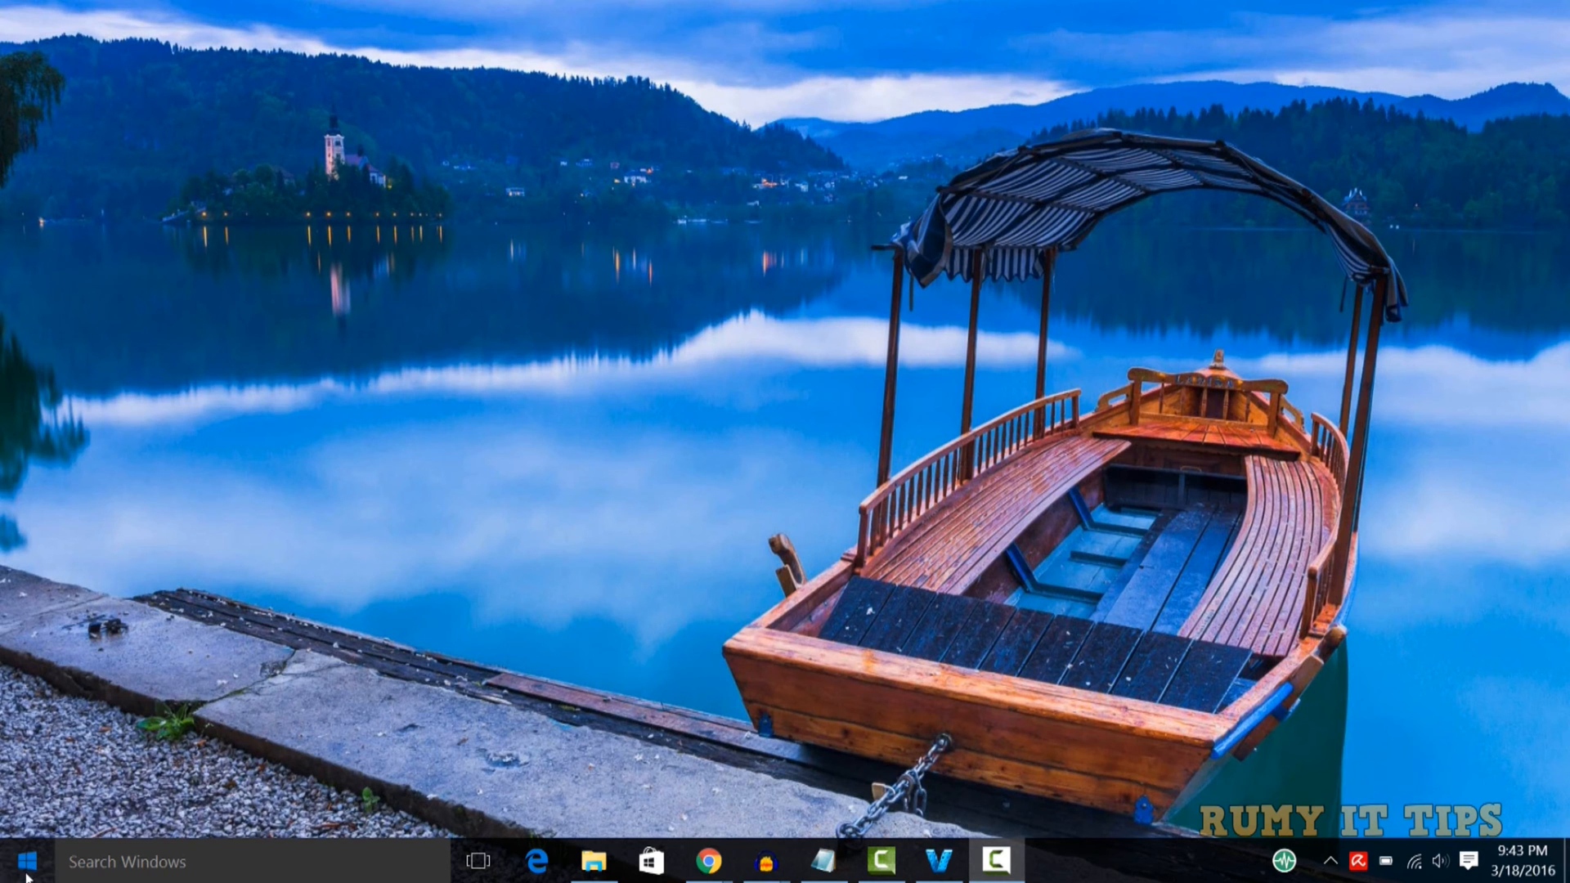
Open File Explorer on the other computer, maximize its window and display the drives under This PC.
left_click(27, 877)
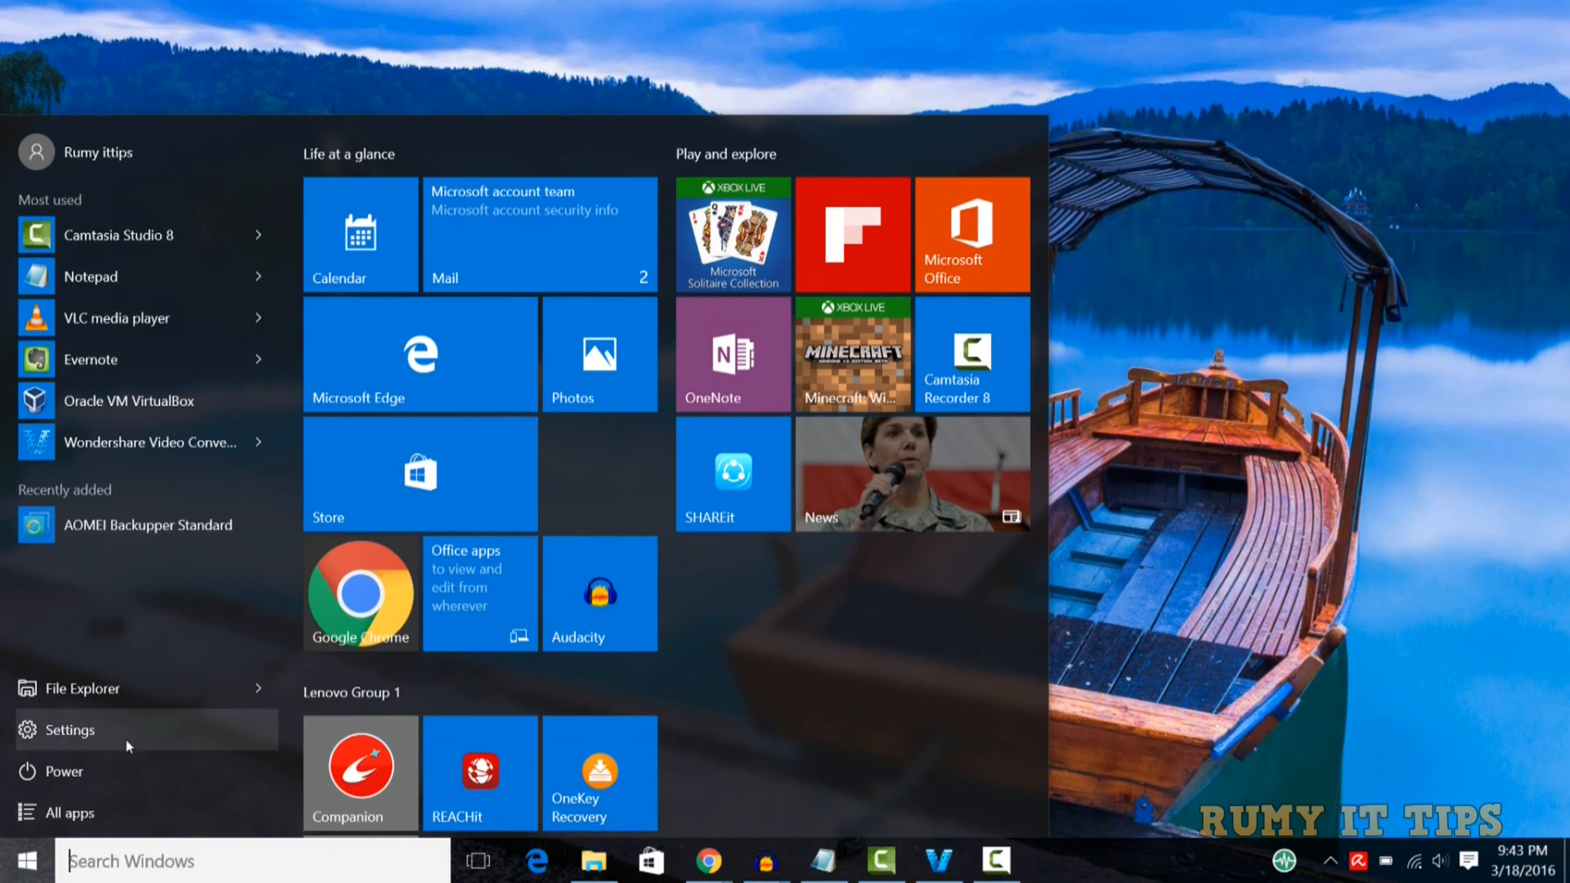
left_click(111, 688)
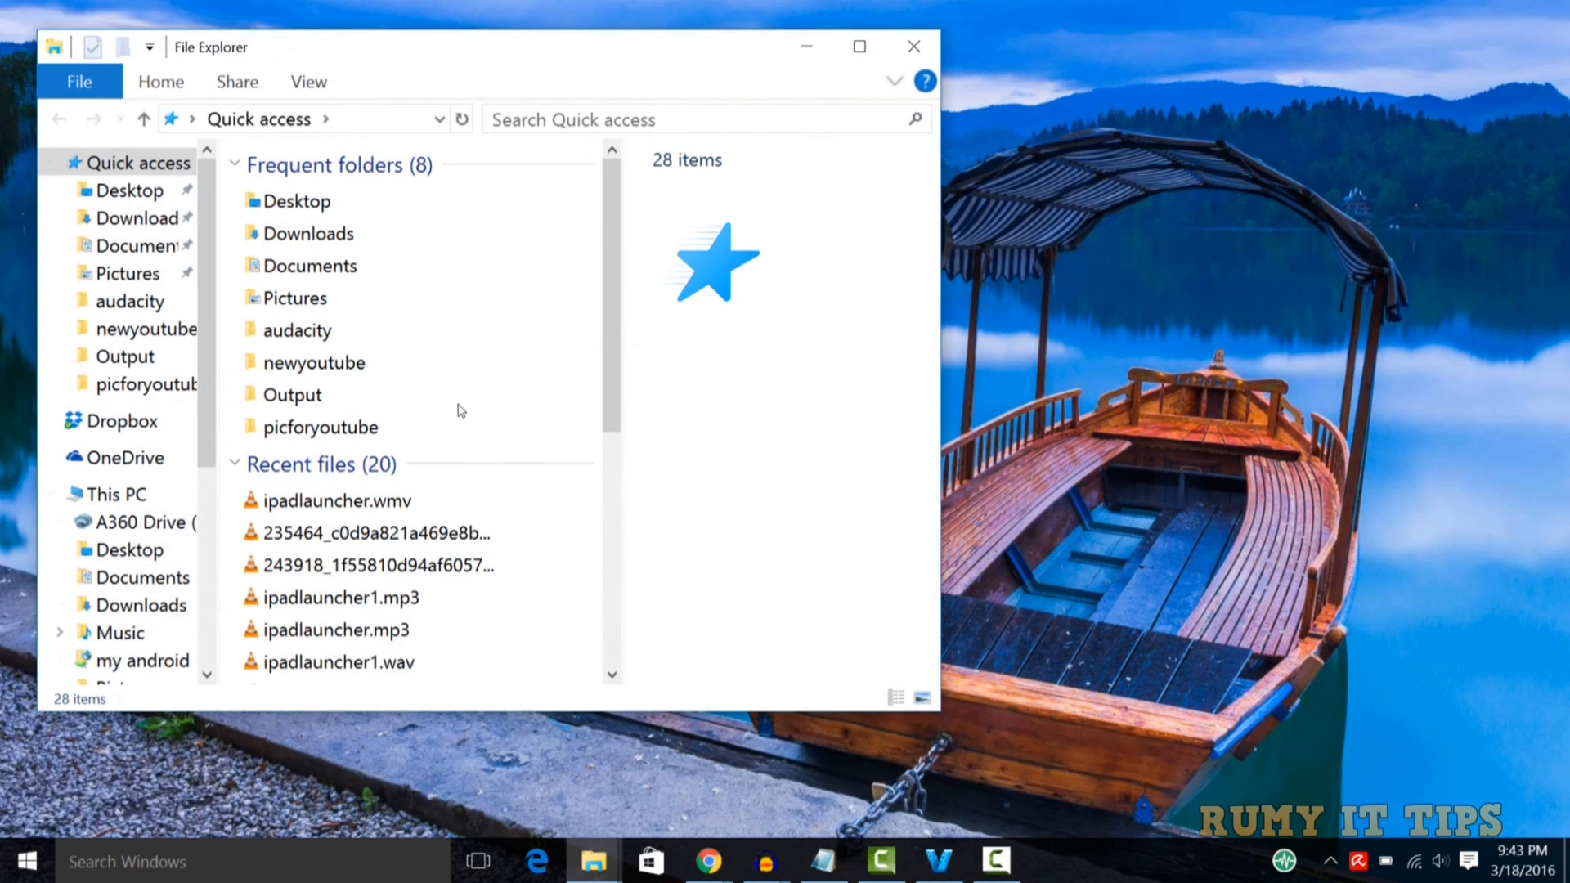
left_click(864, 59)
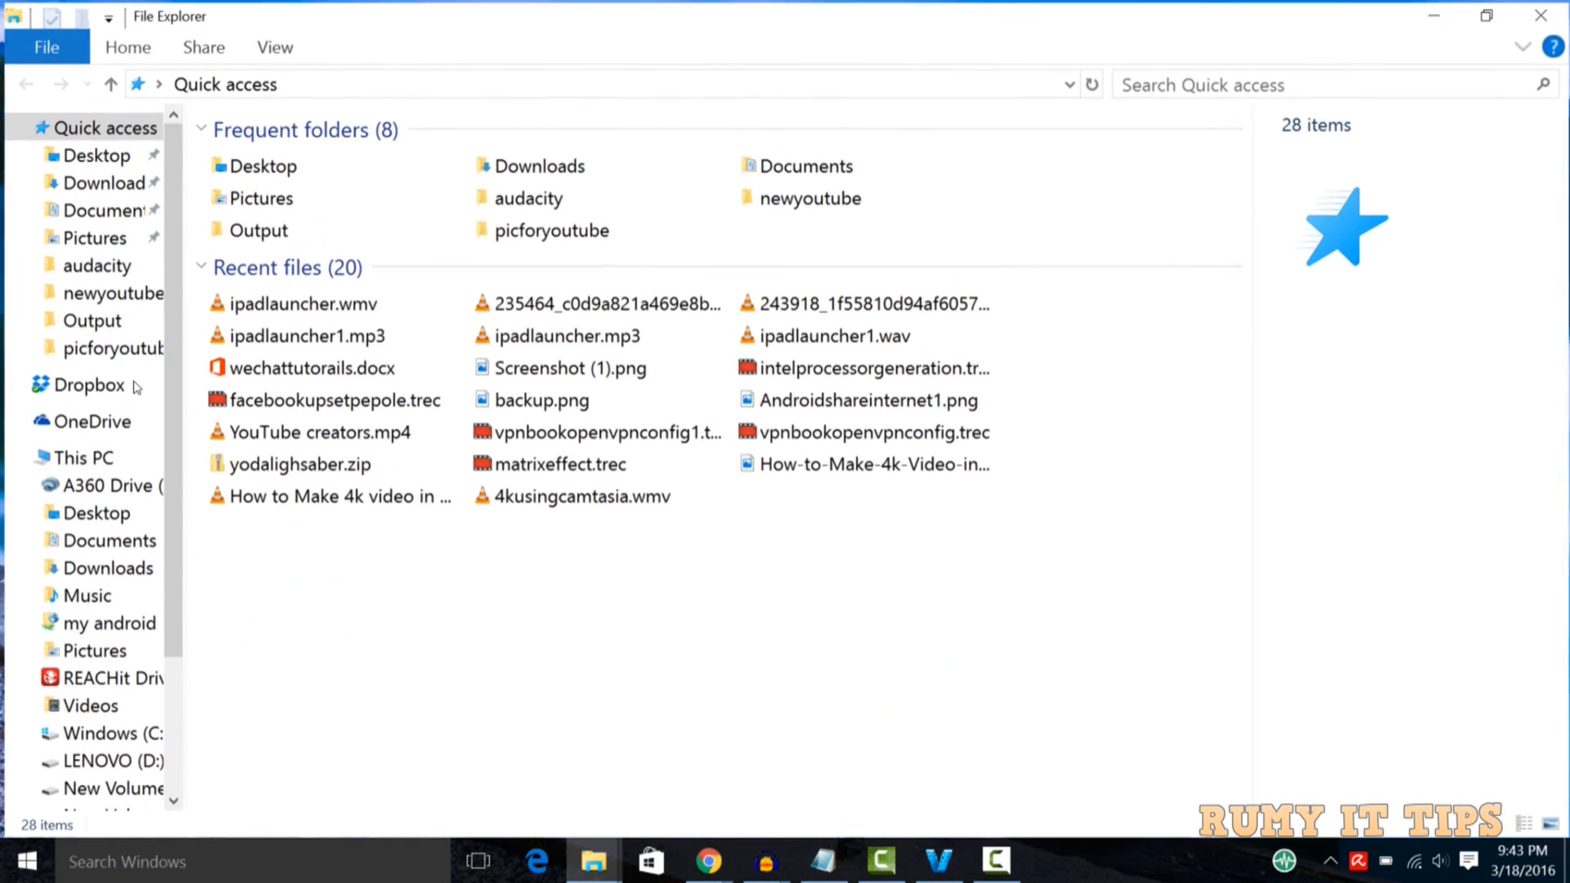
left_click(60, 463)
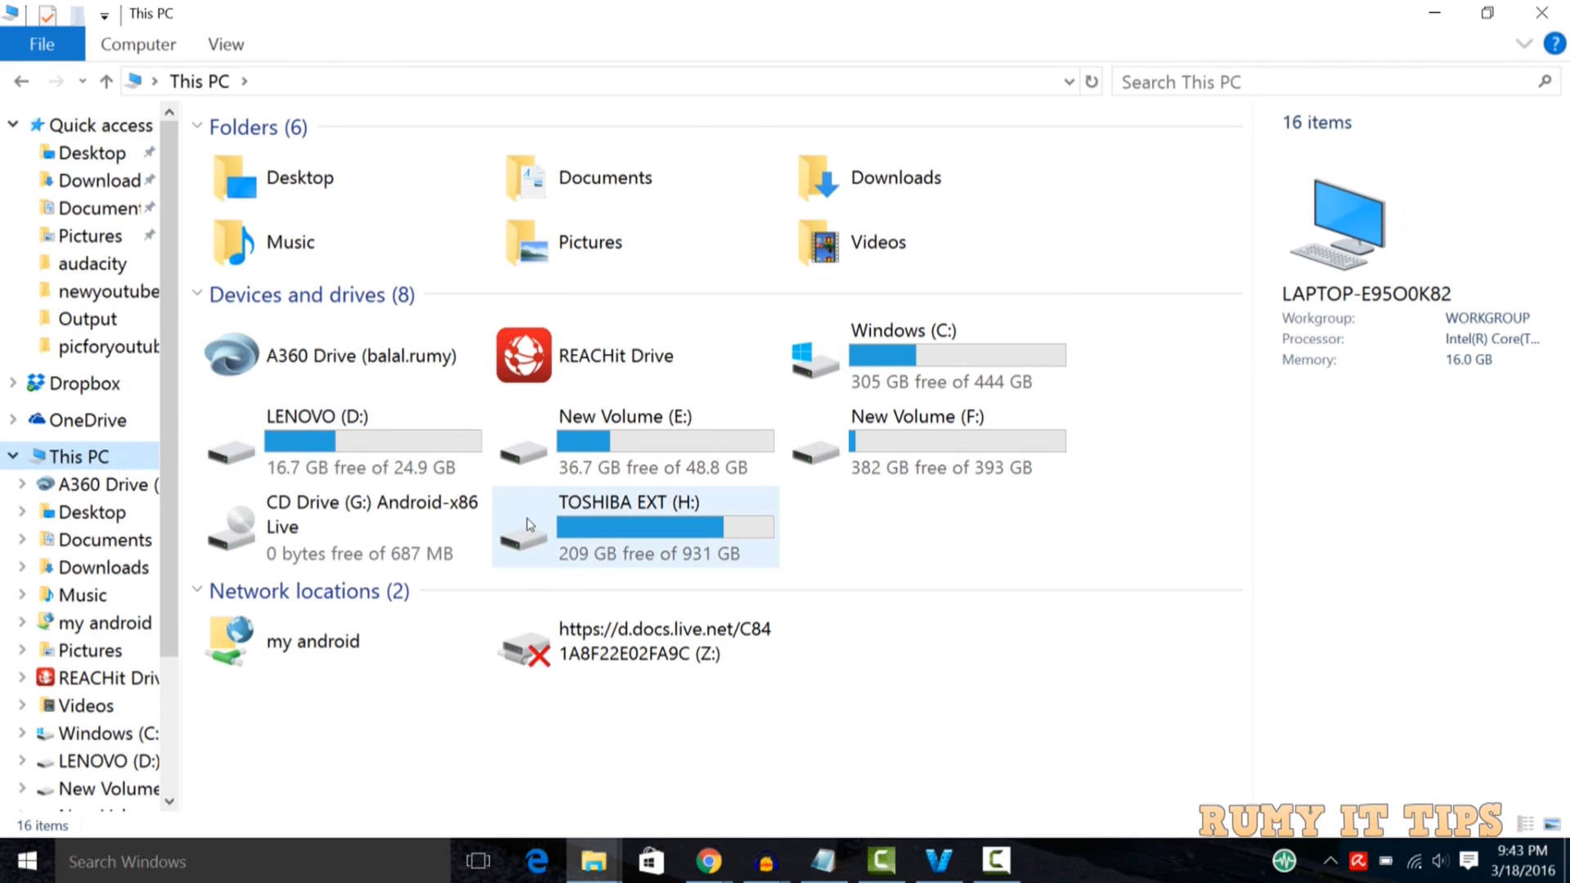
Open the My Backup folder on TOSHIBA EXT (H:), examine the details of My Backup.adi, and minimize the window.
left_click(624, 516)
double_click(624, 514)
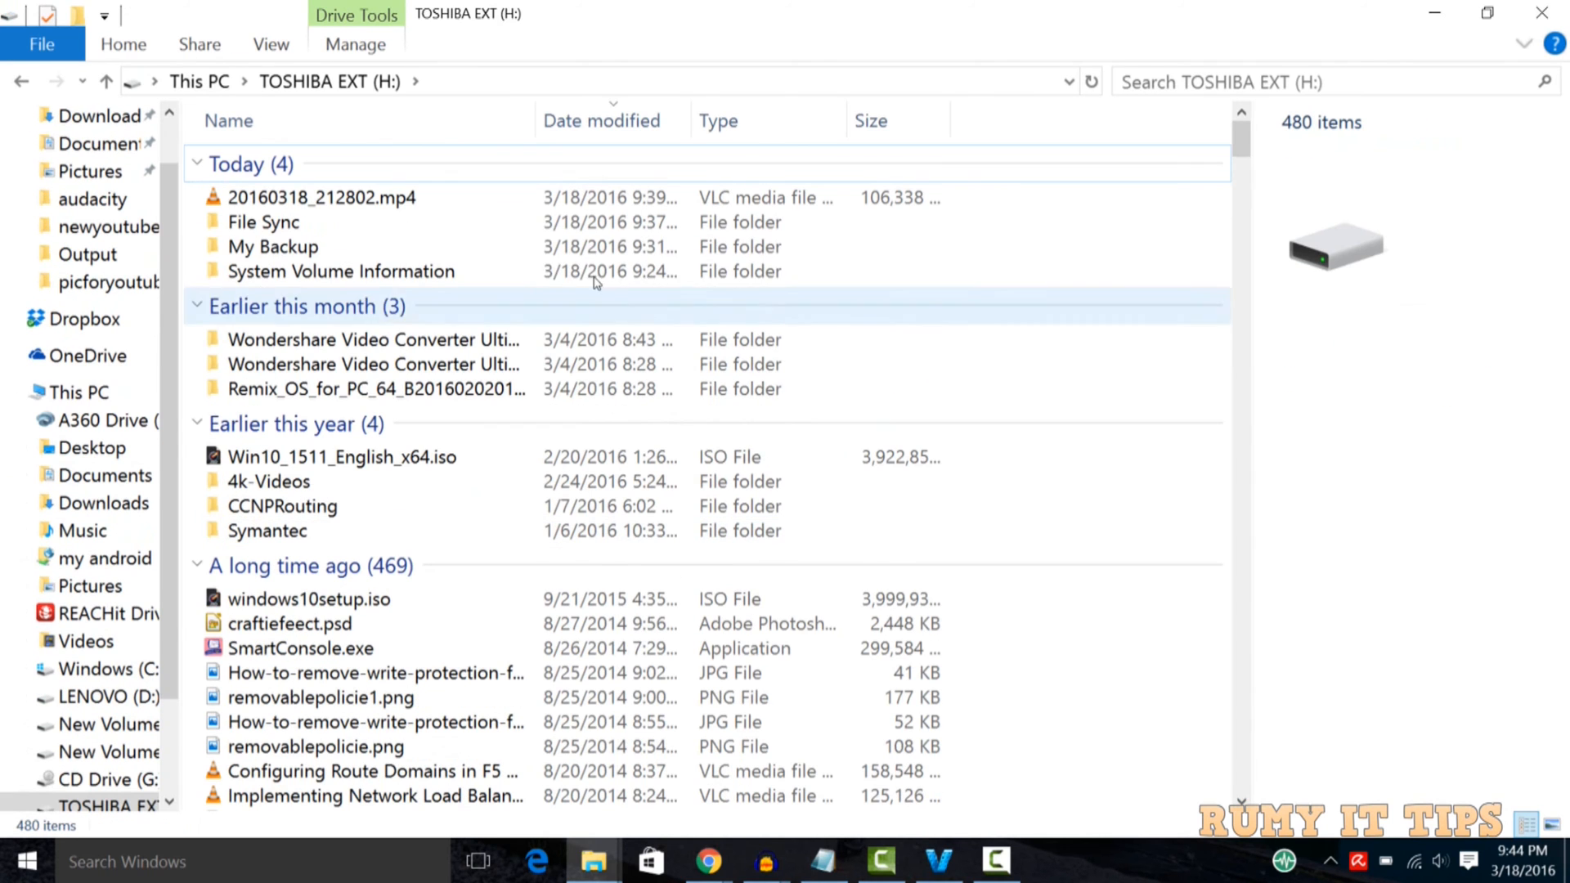
double_click(456, 256)
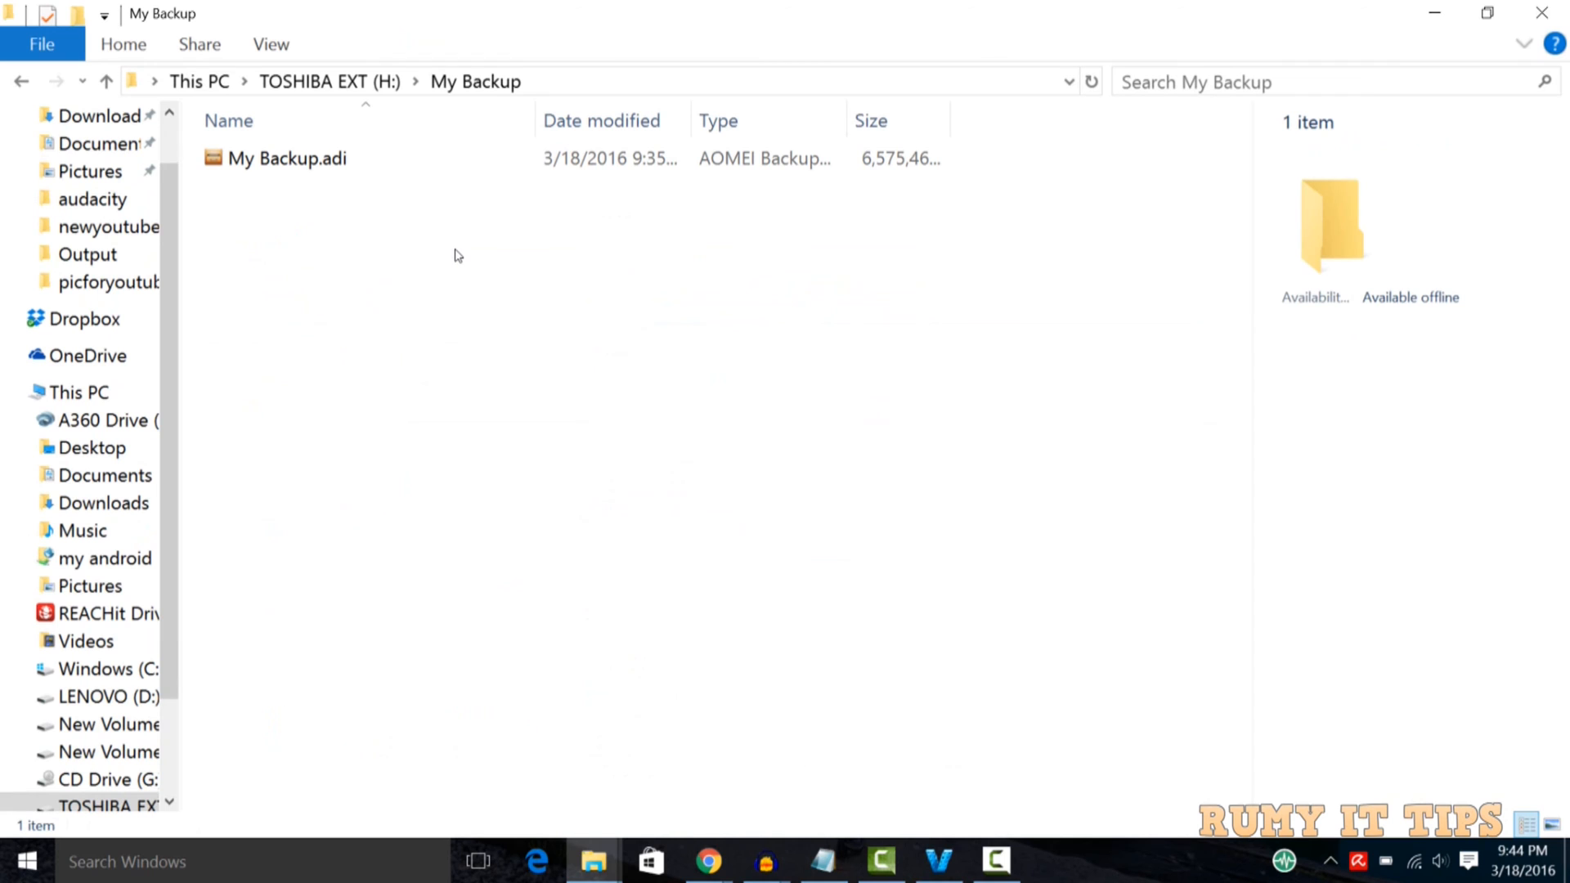
left_click(671, 167)
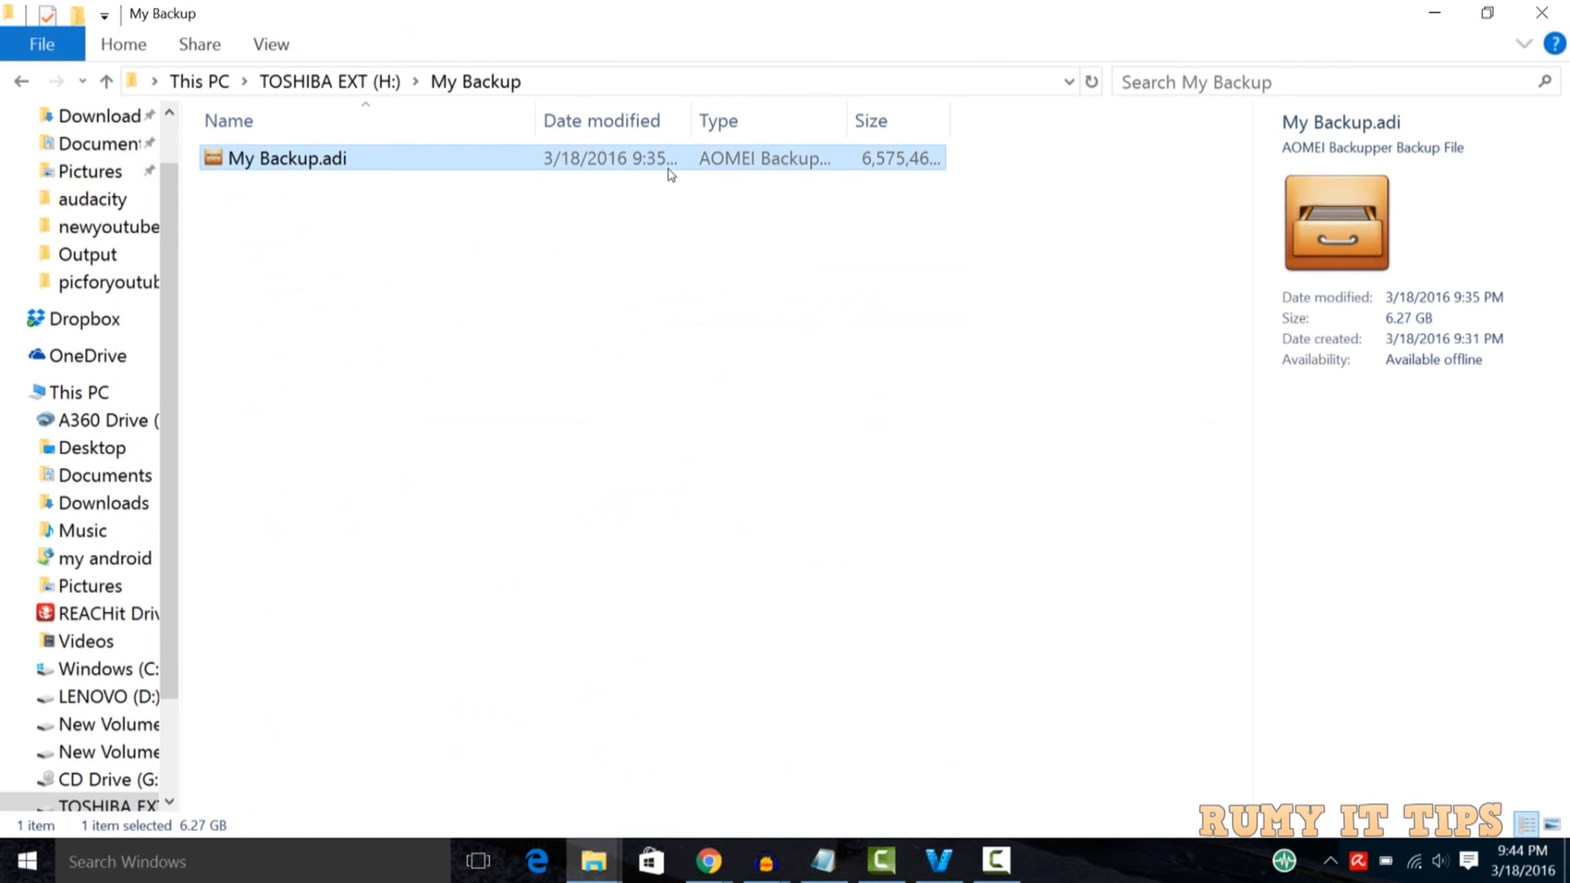
left_click(1434, 10)
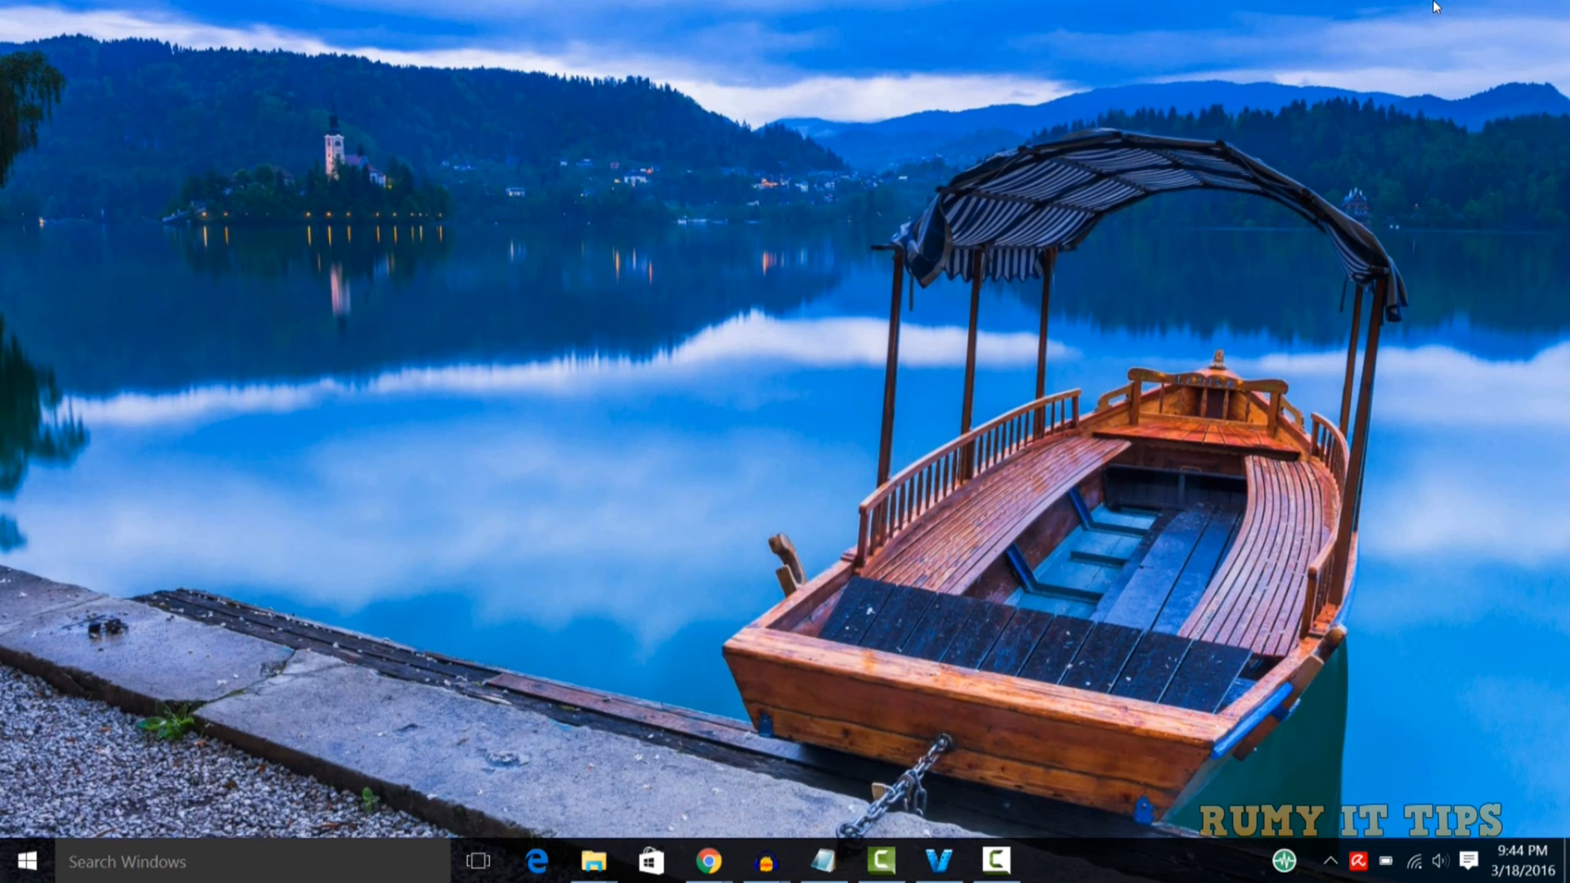
Launch AOMEI Backupper Standard on this computer, open its Restore page and view the available system restore types.
left_click(27, 860)
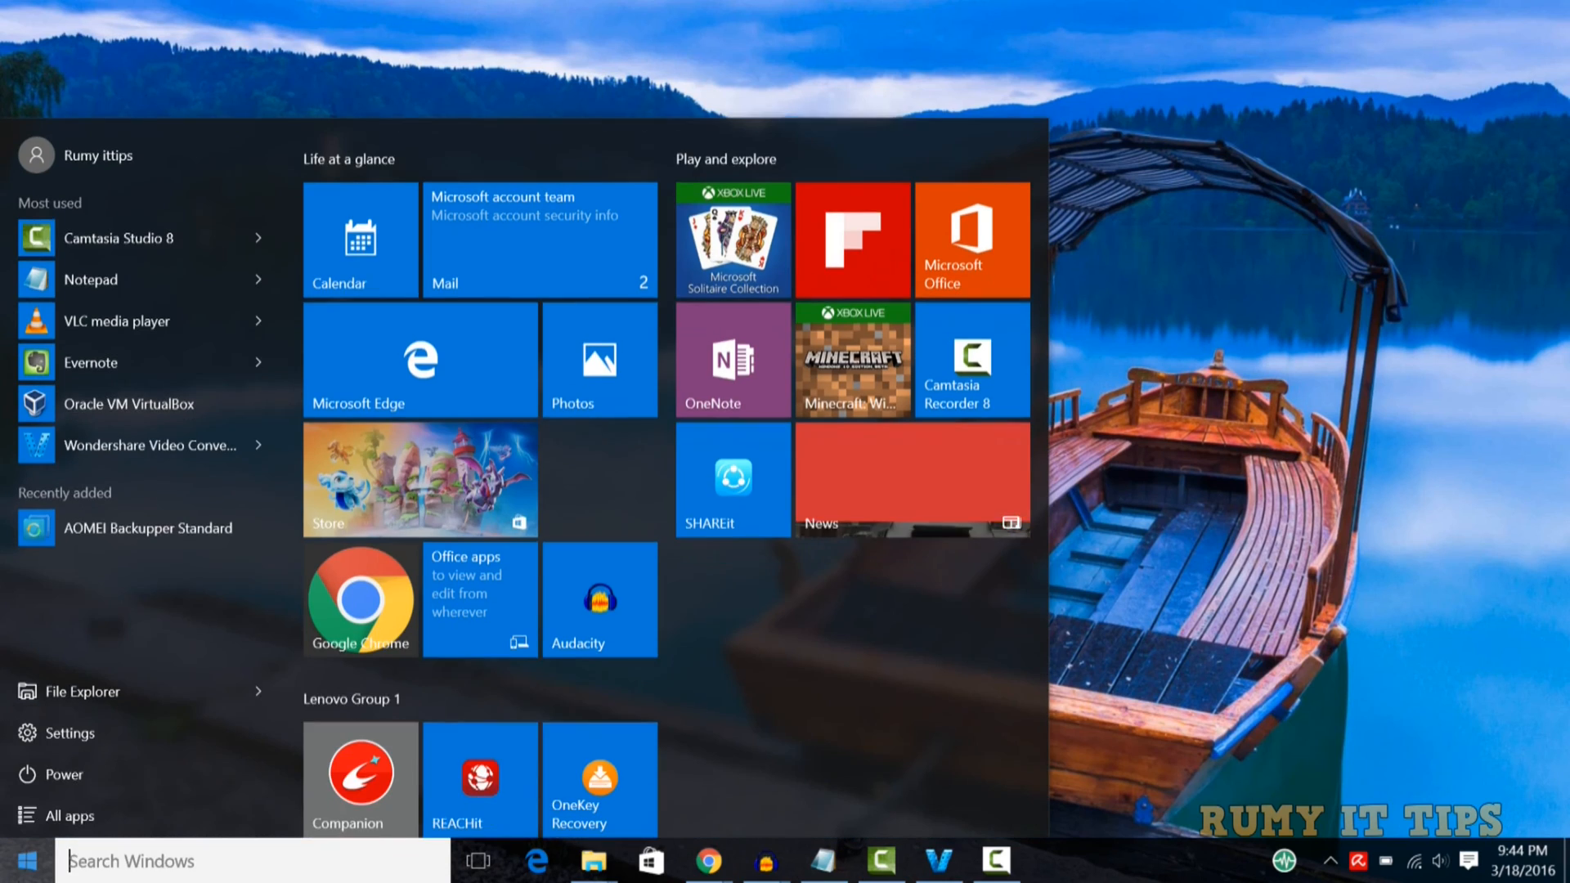
left_click(165, 528)
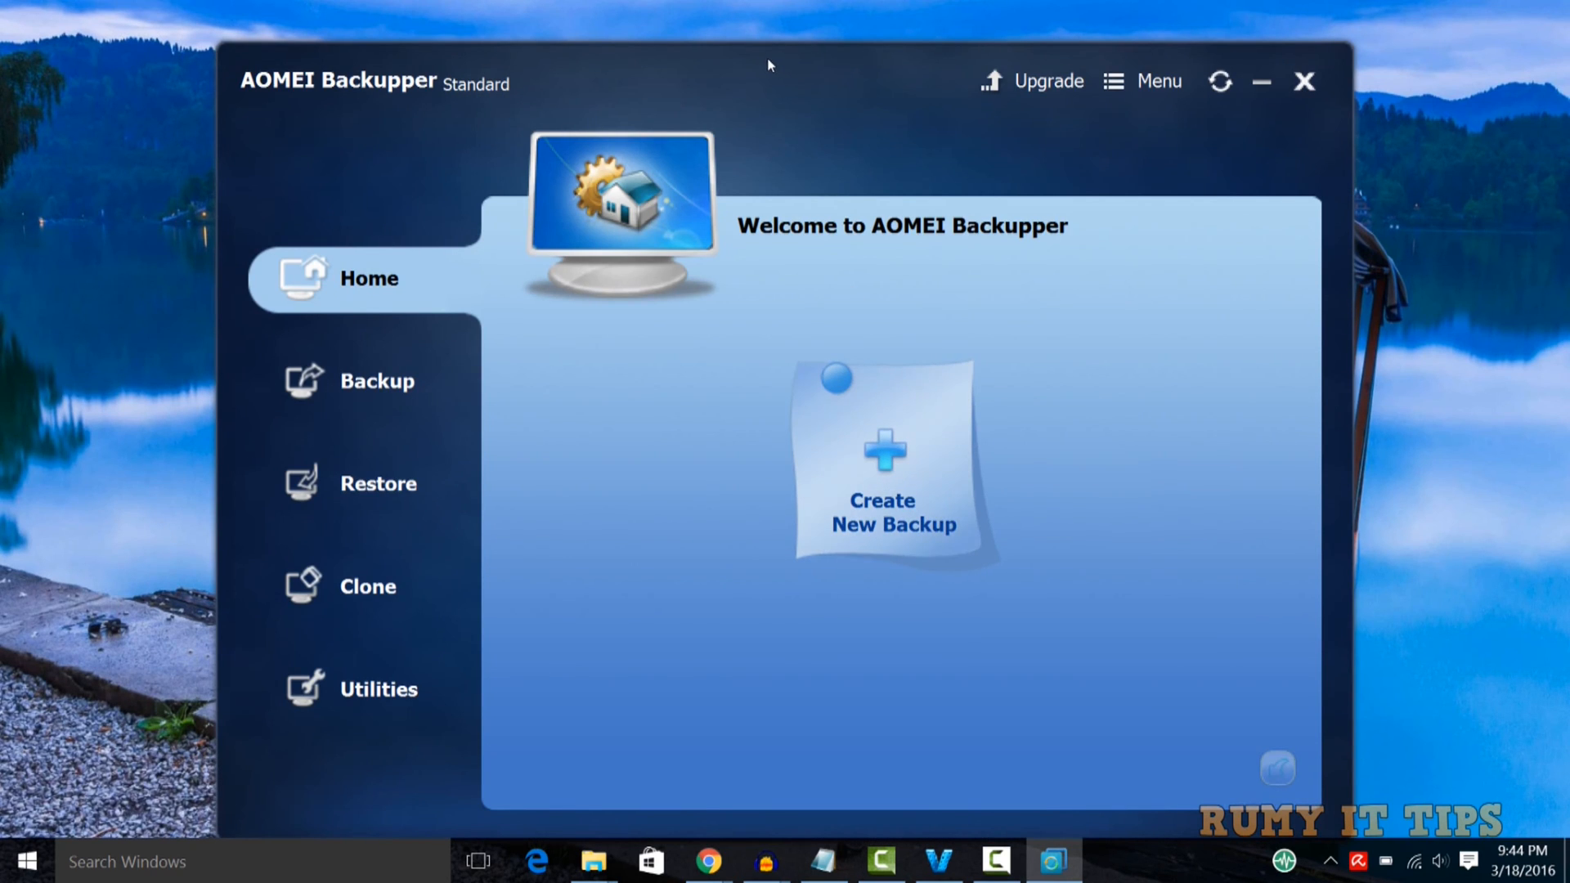
left_click(359, 468)
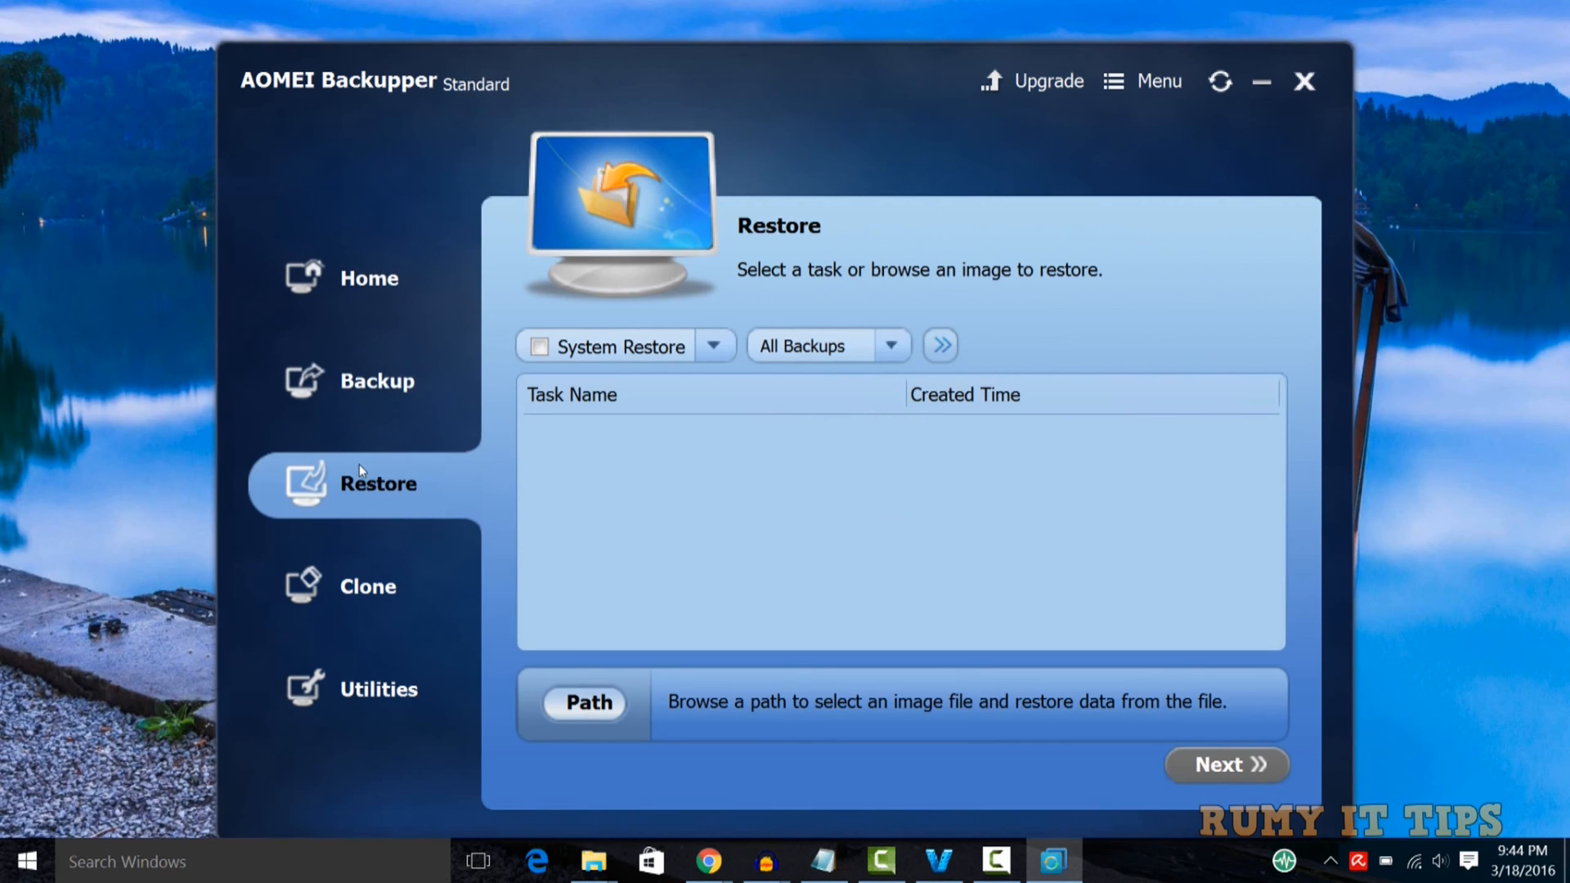
left_click(700, 349)
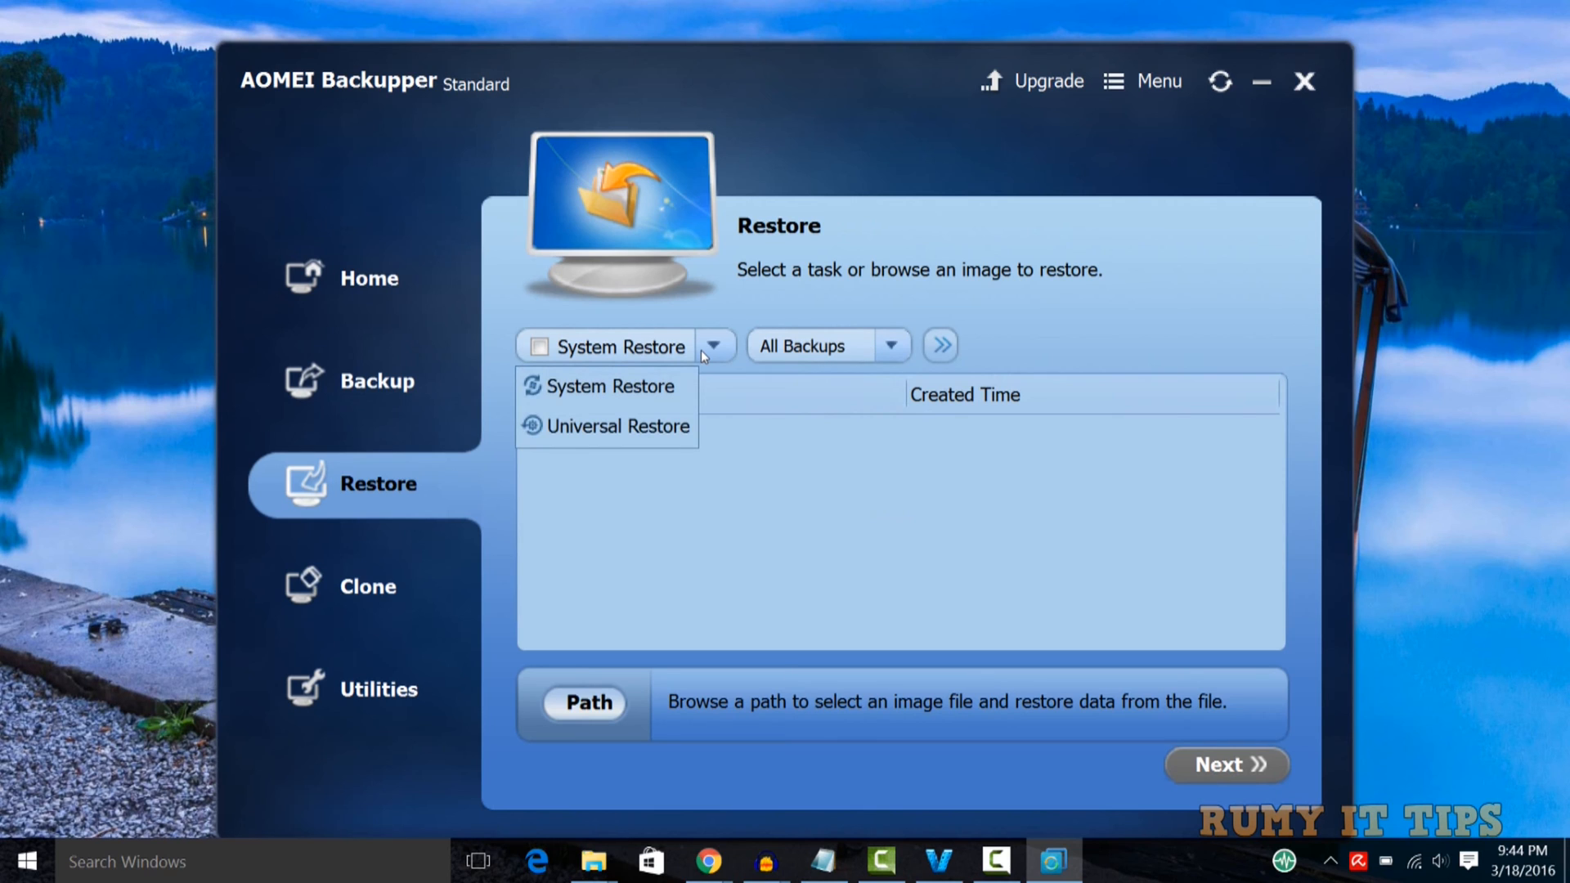
left_click(703, 511)
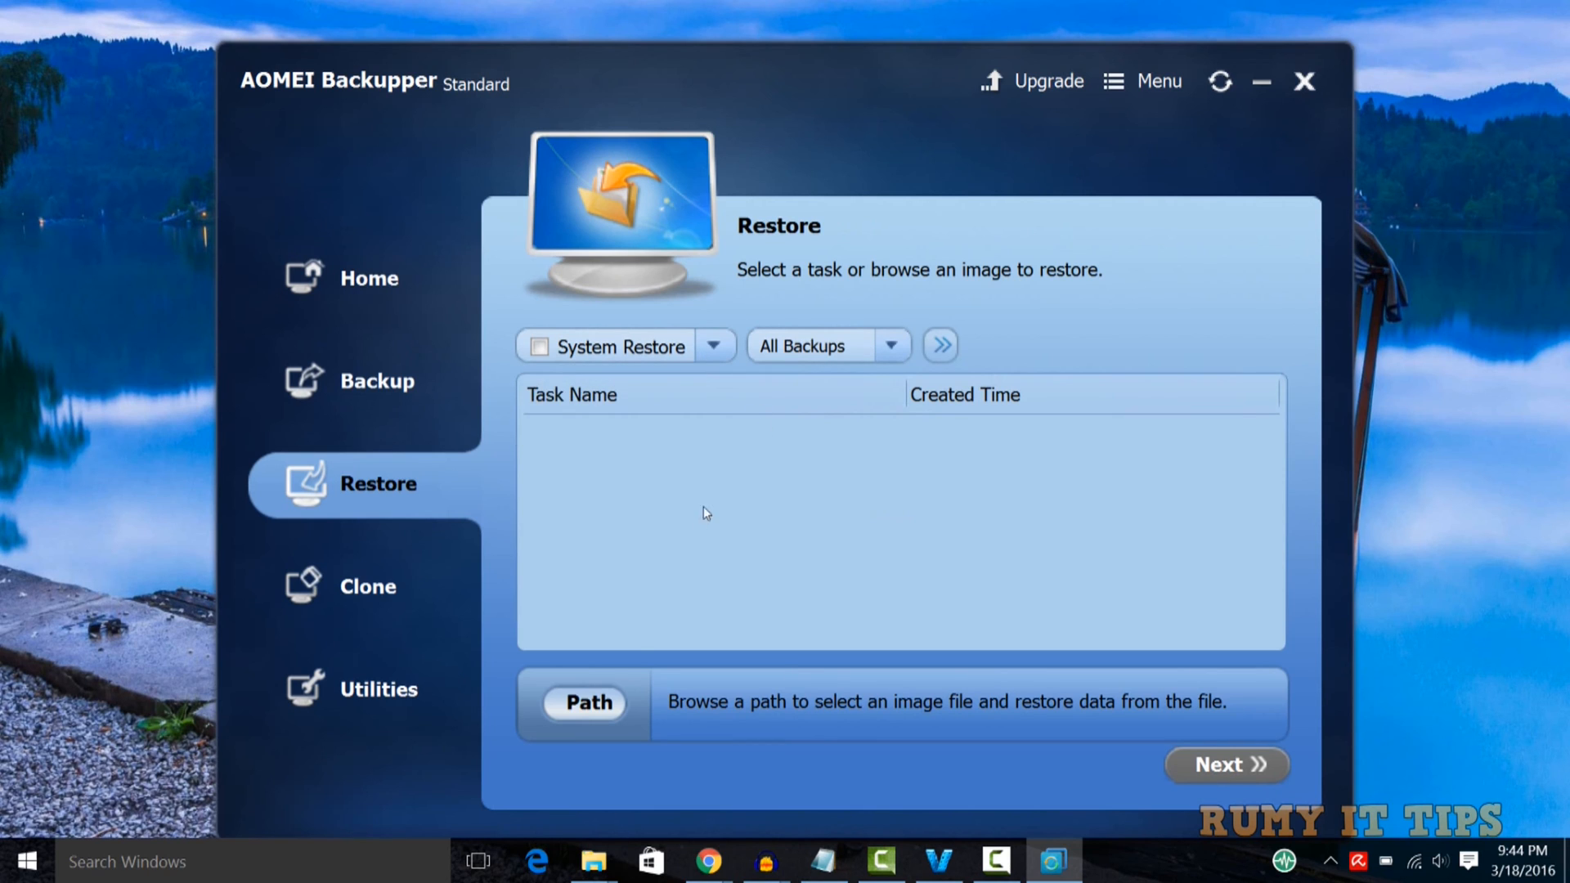
Load the backup image My Backup.adi from the My Backup folder on TOSHIBA EXT (H:) for restoring.
left_click(589, 705)
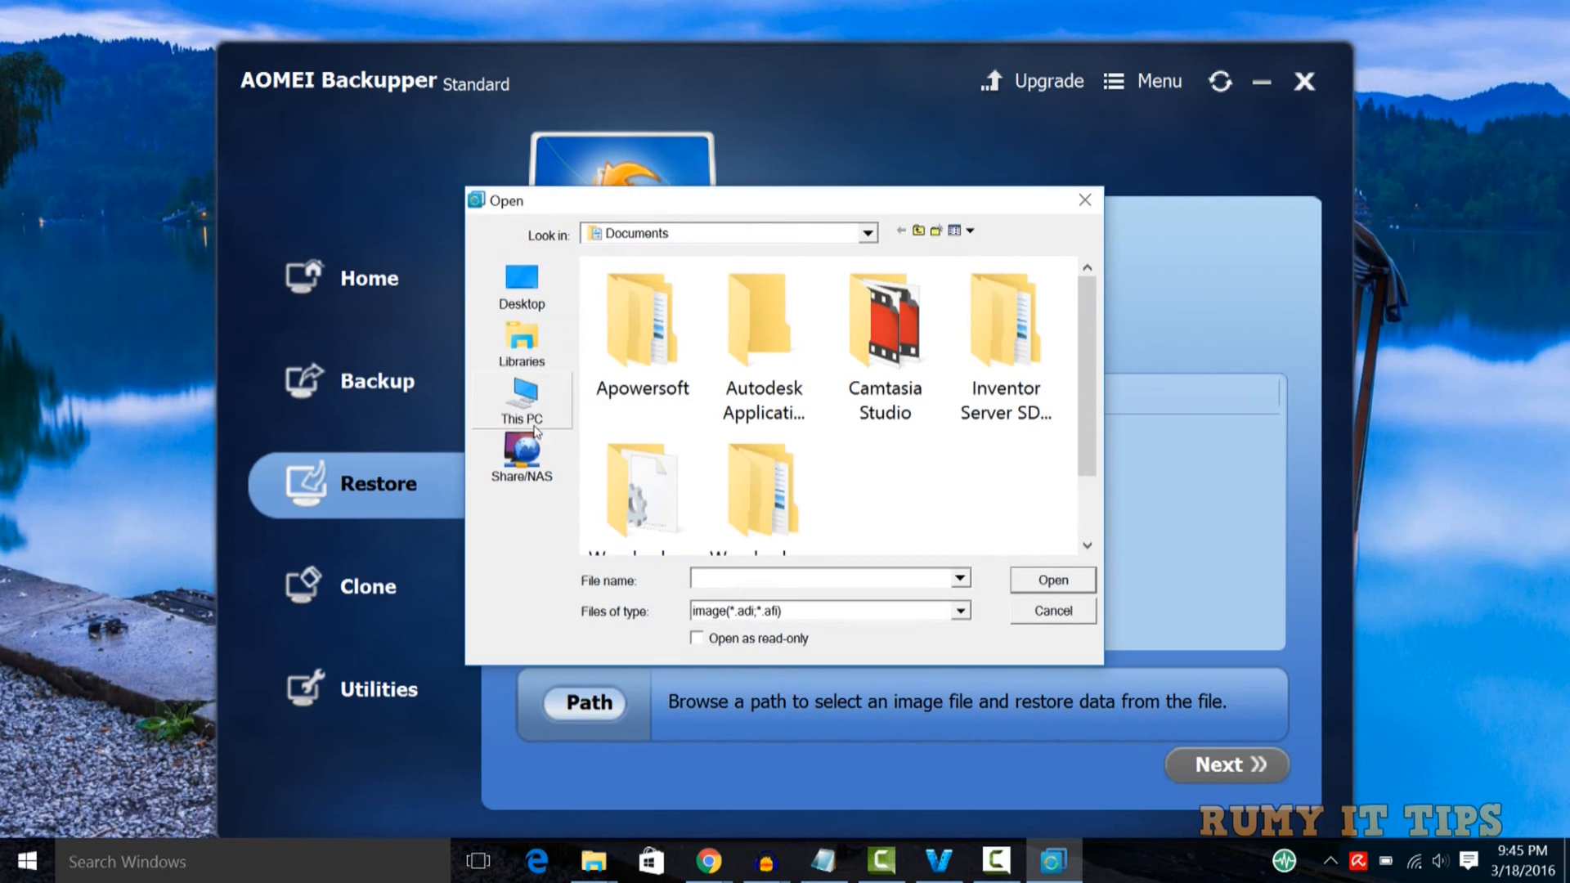
left_click(522, 399)
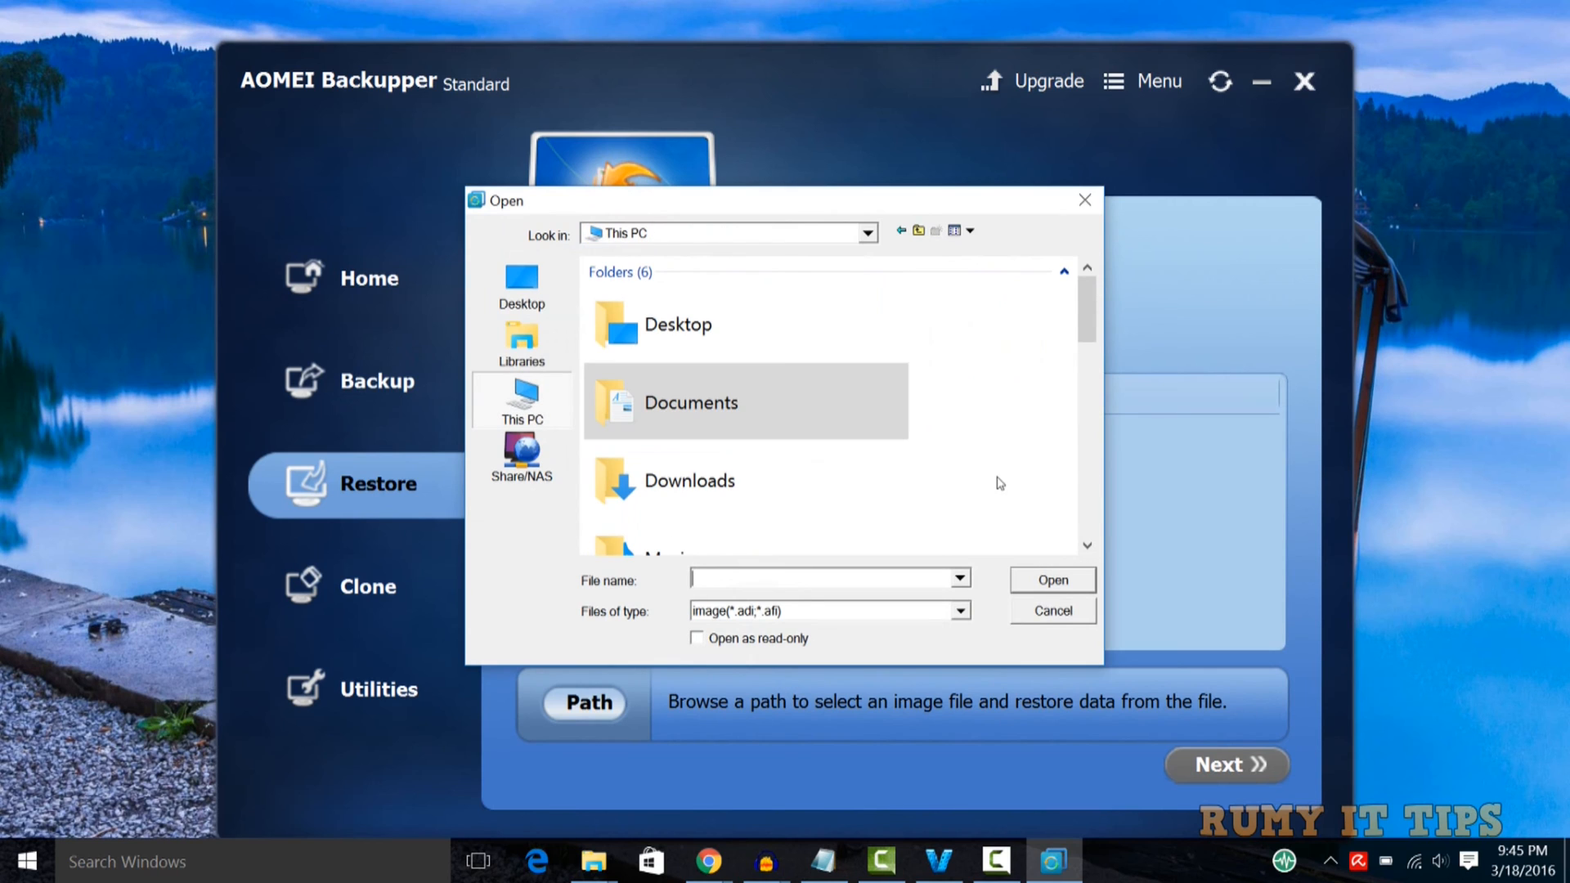
left_click(1087, 466)
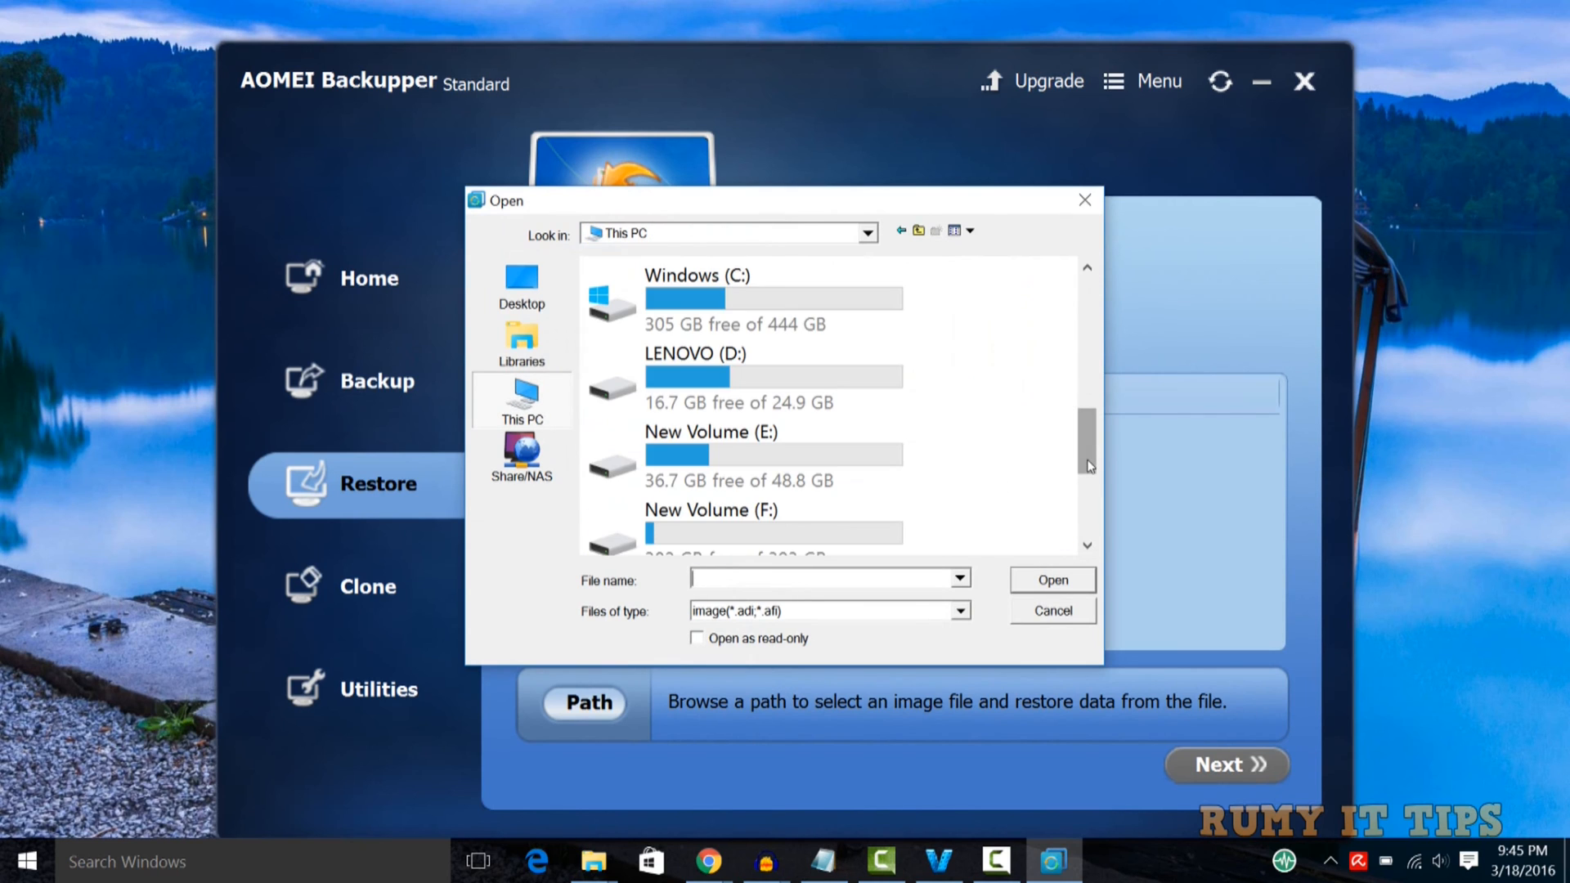
left_click(1096, 508)
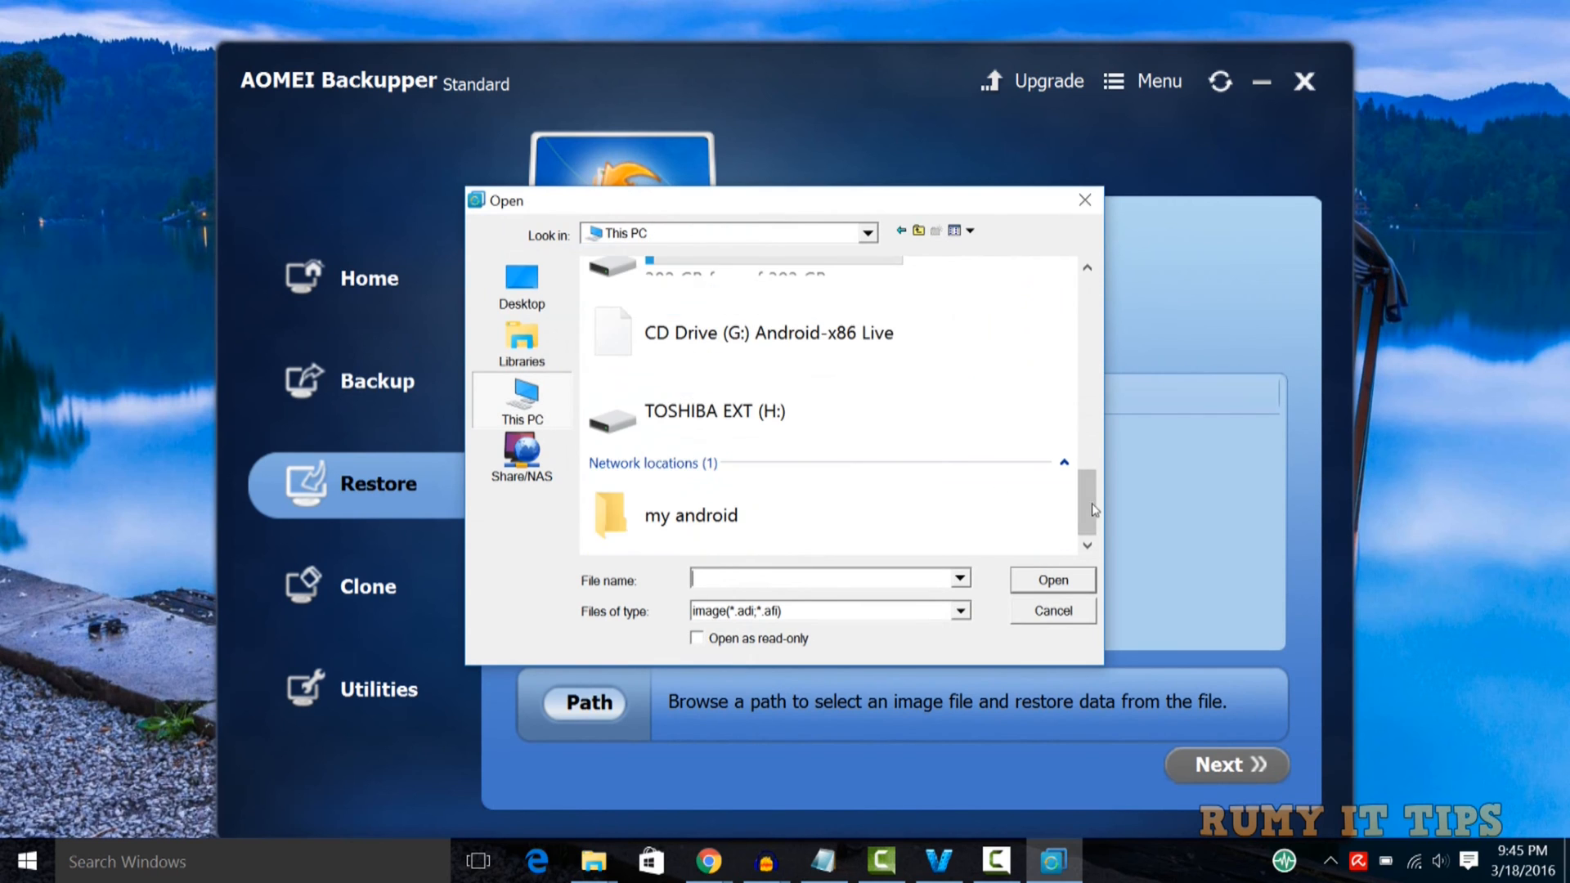
double_click(729, 410)
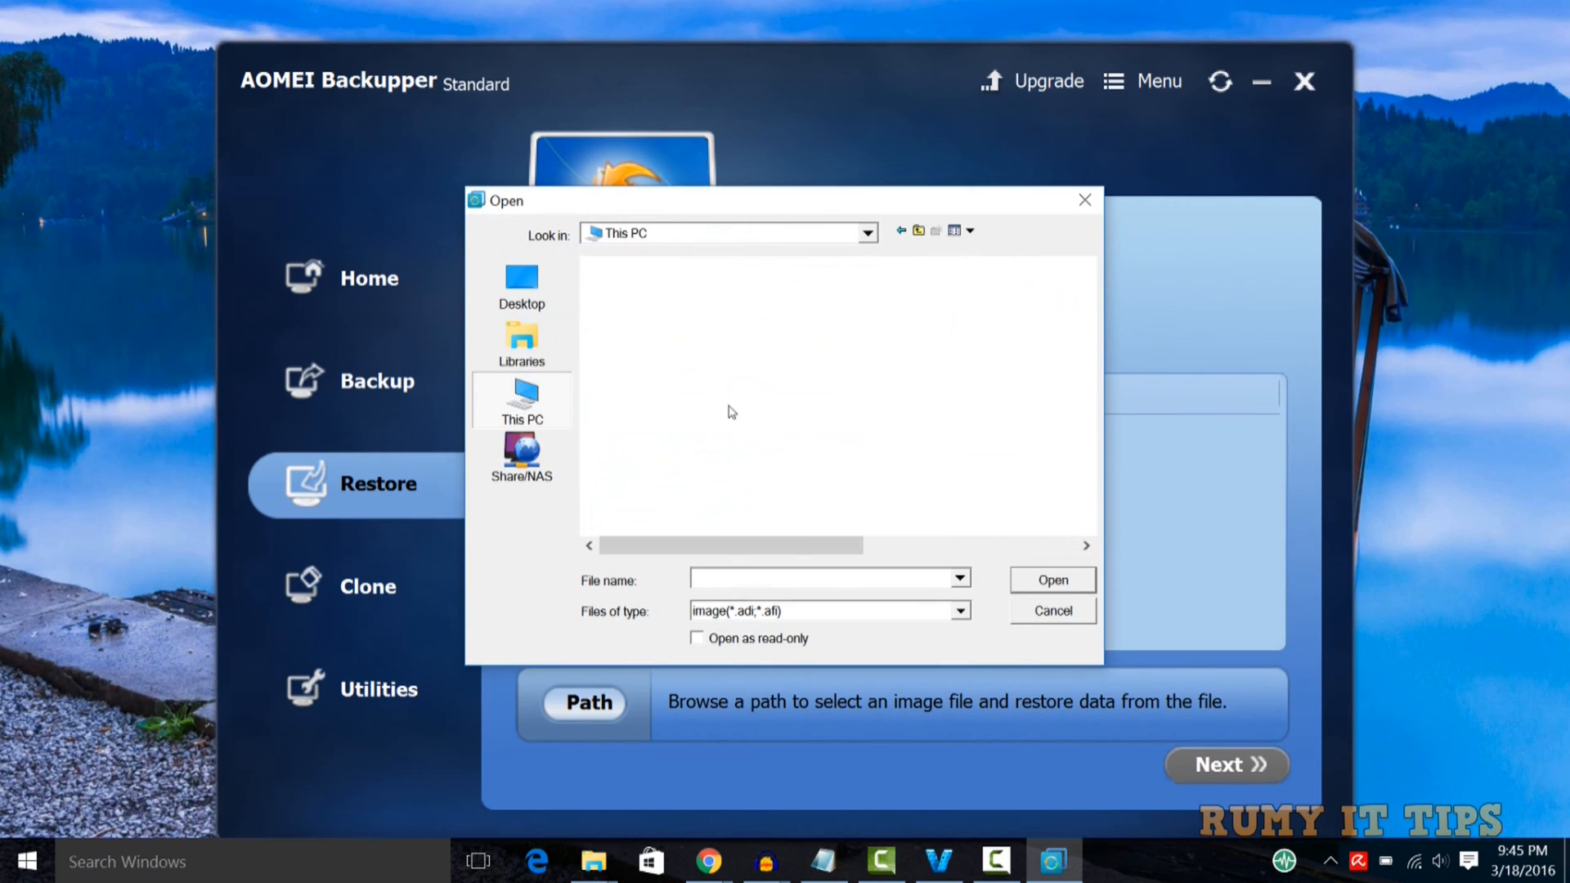
left_click(707, 577)
type("my")
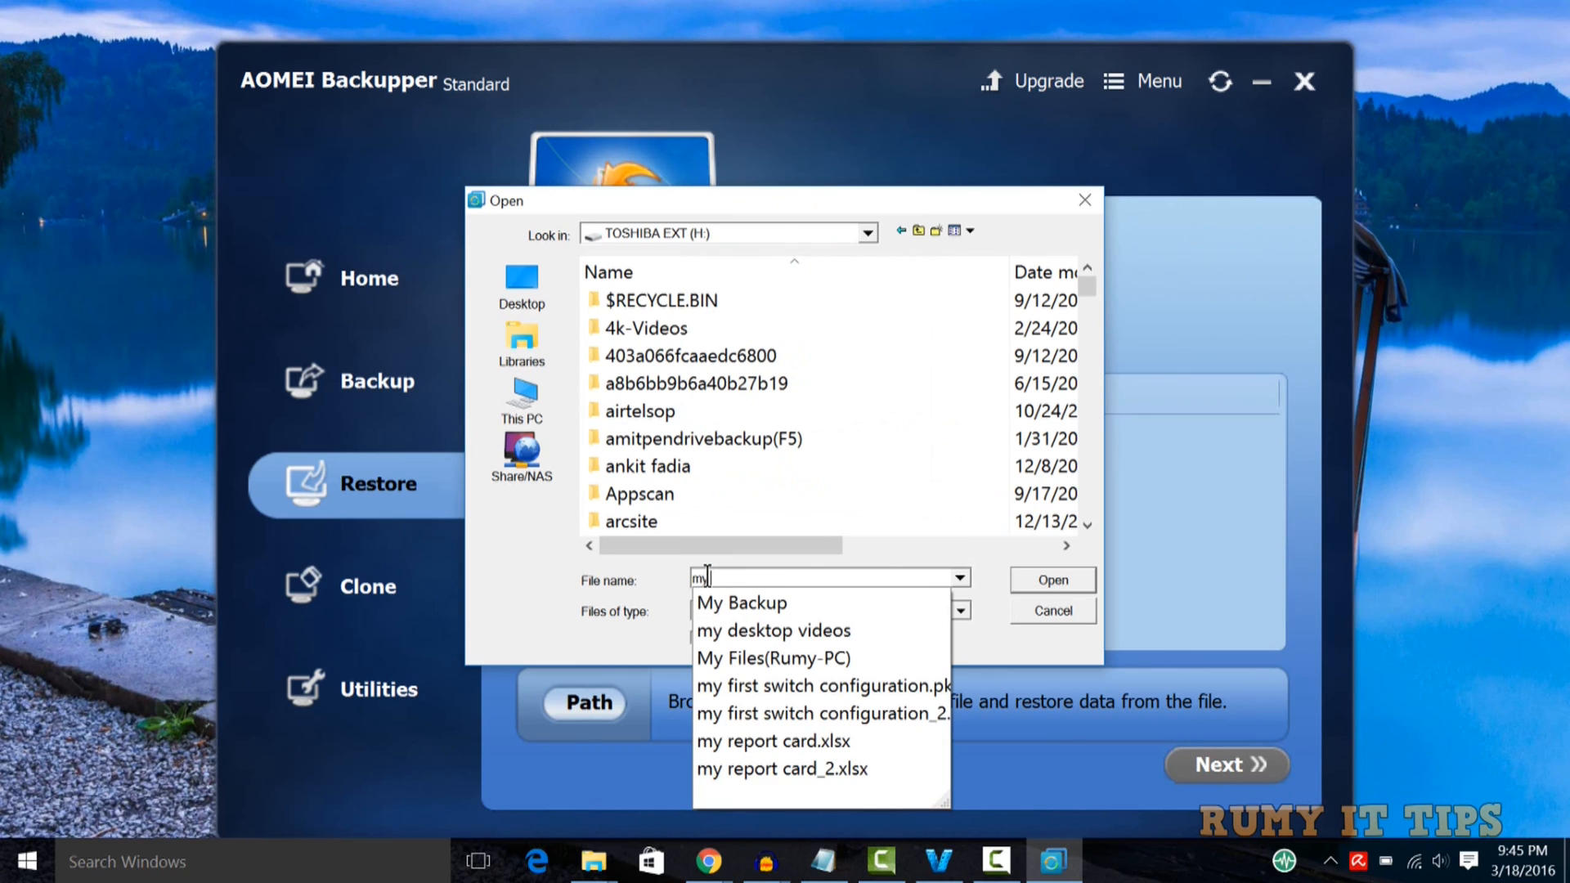
key("Down")
key("Return")
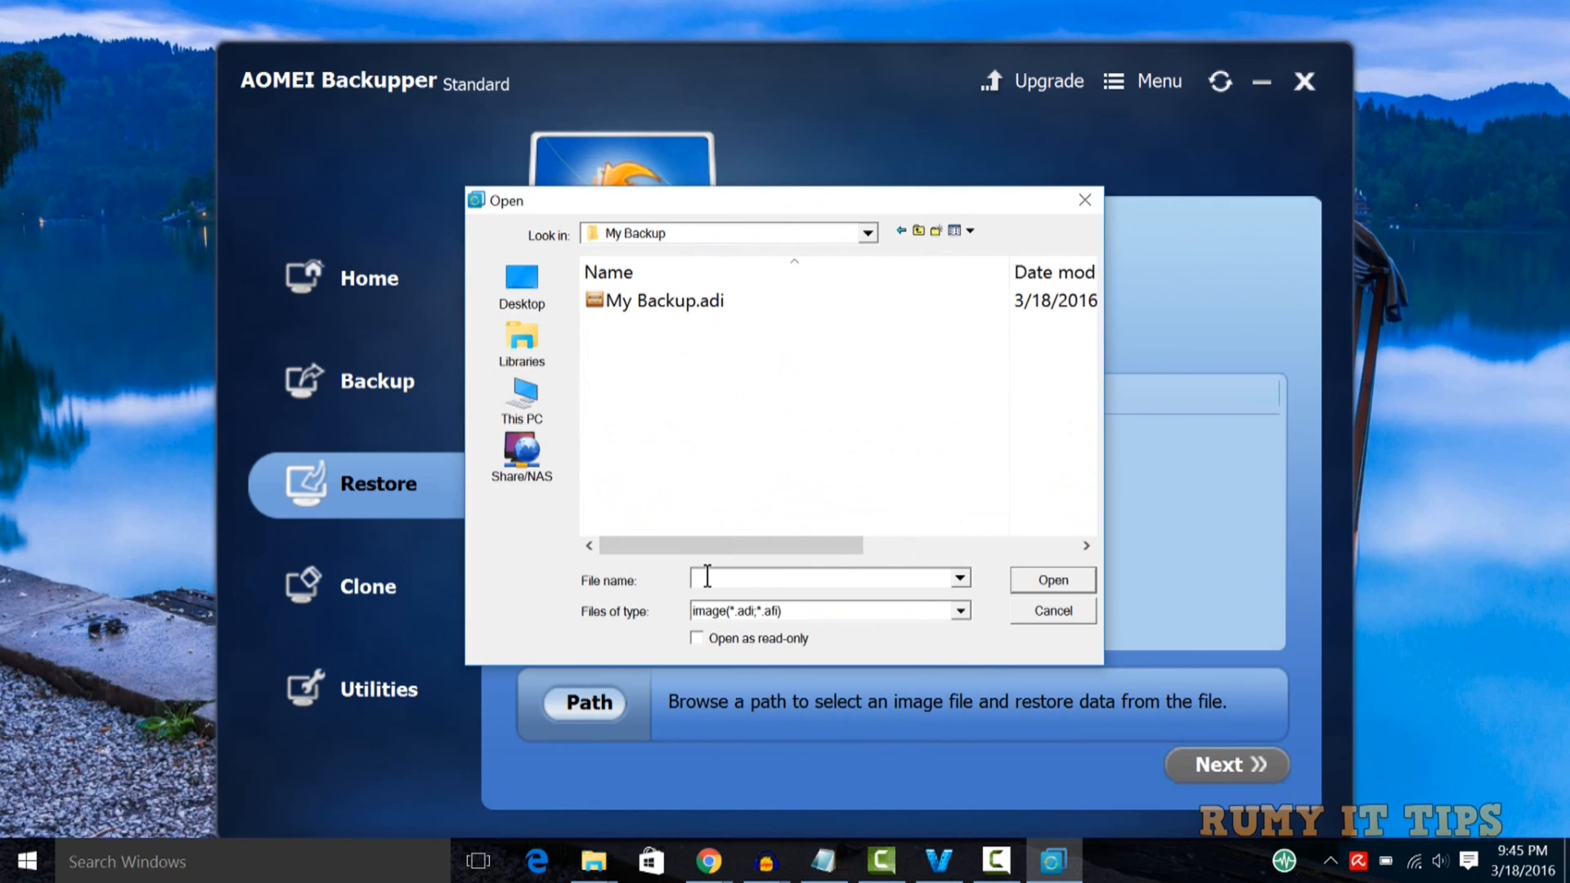
double_click(703, 301)
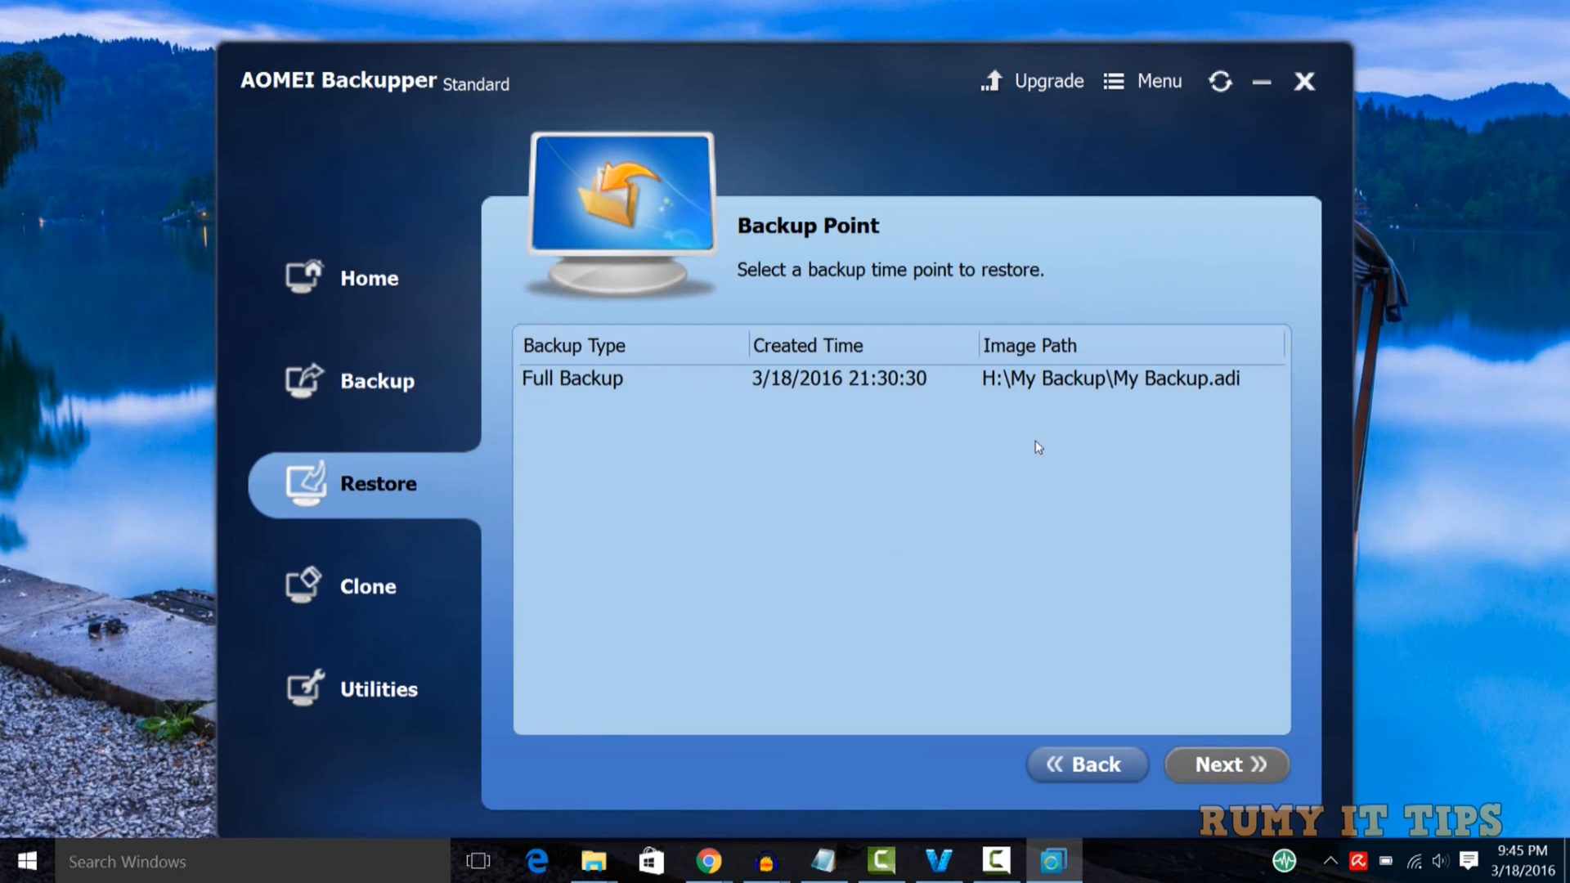
Choose the Full Backup point of 3/18/2016 21:30:30 and select partition D: from the image for restoring.
left_click(1004, 377)
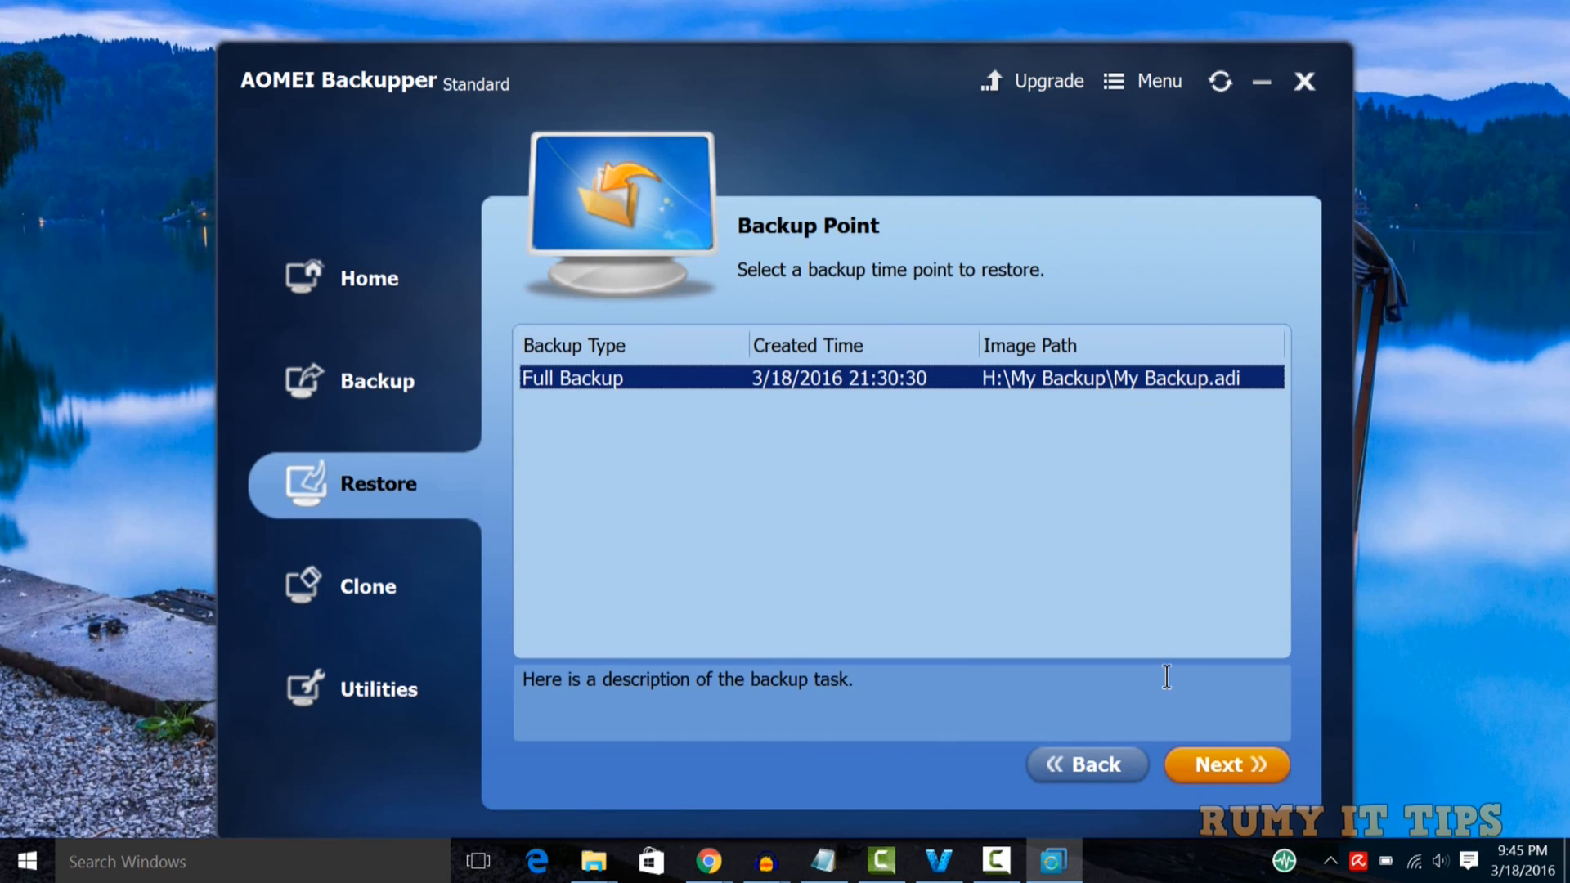
left_click(1222, 764)
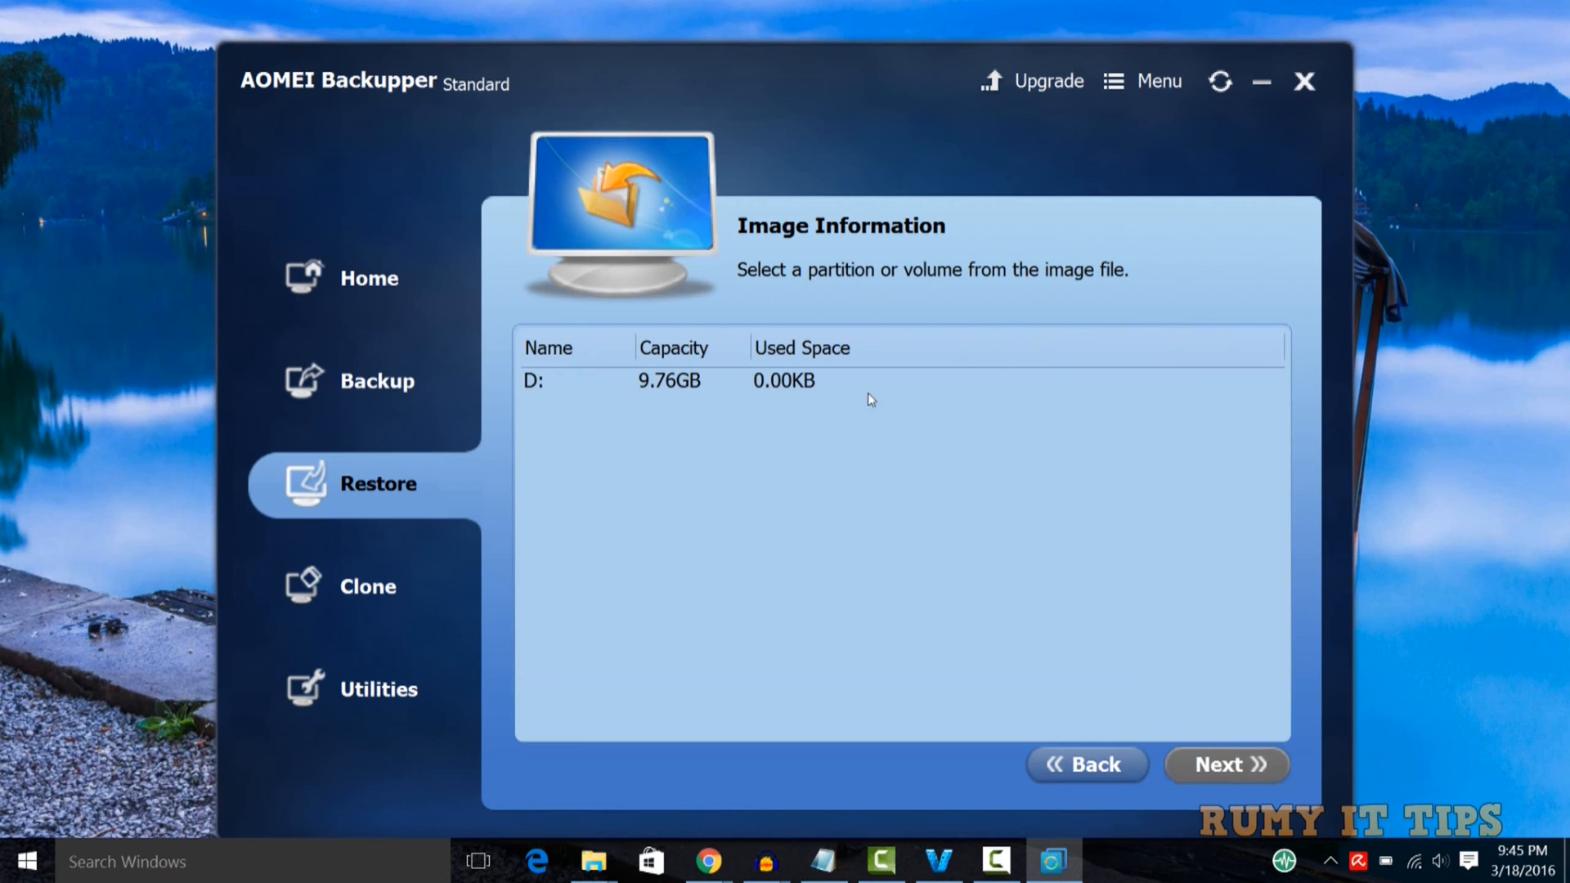
left_click(832, 379)
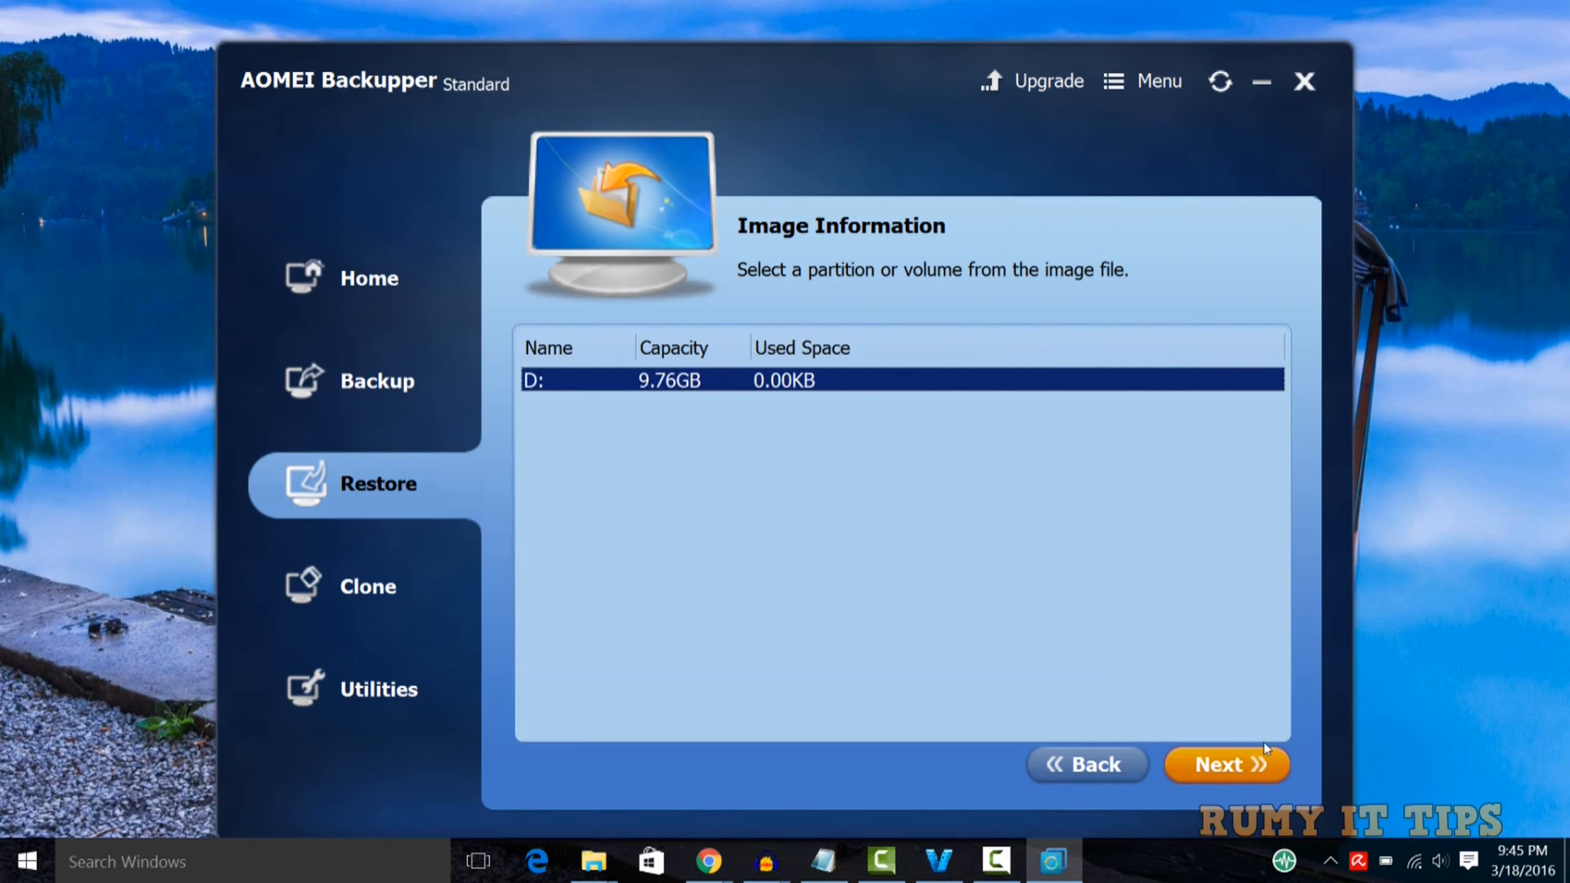
left_click(1239, 765)
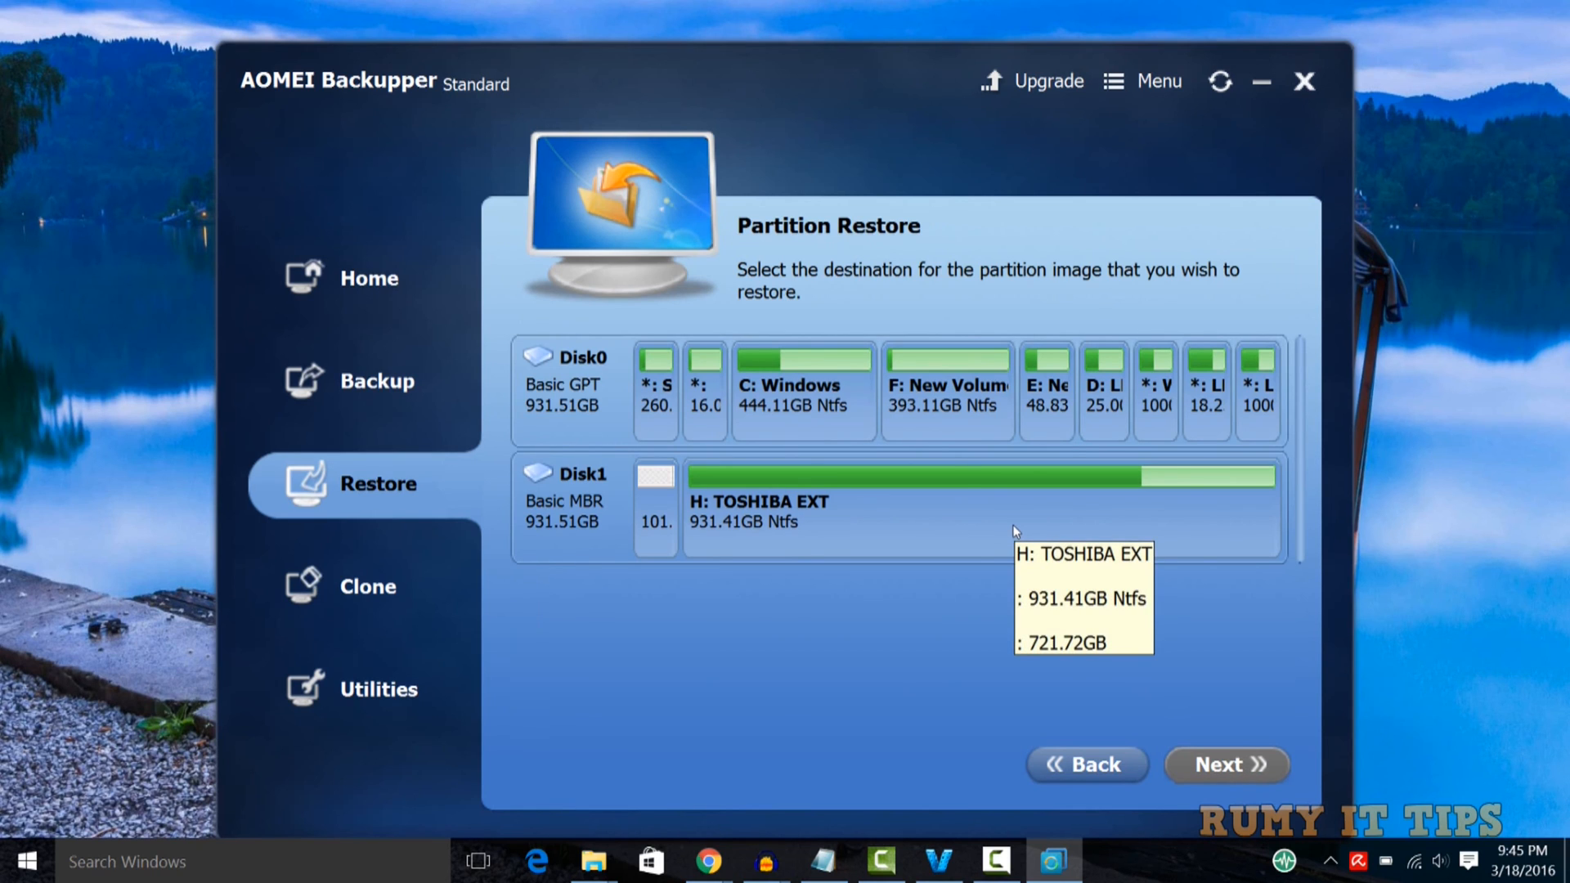
Restore the partition image to partition E: on Disk0, accepting that it is overwritten, and finish the restore.
left_click(1046, 397)
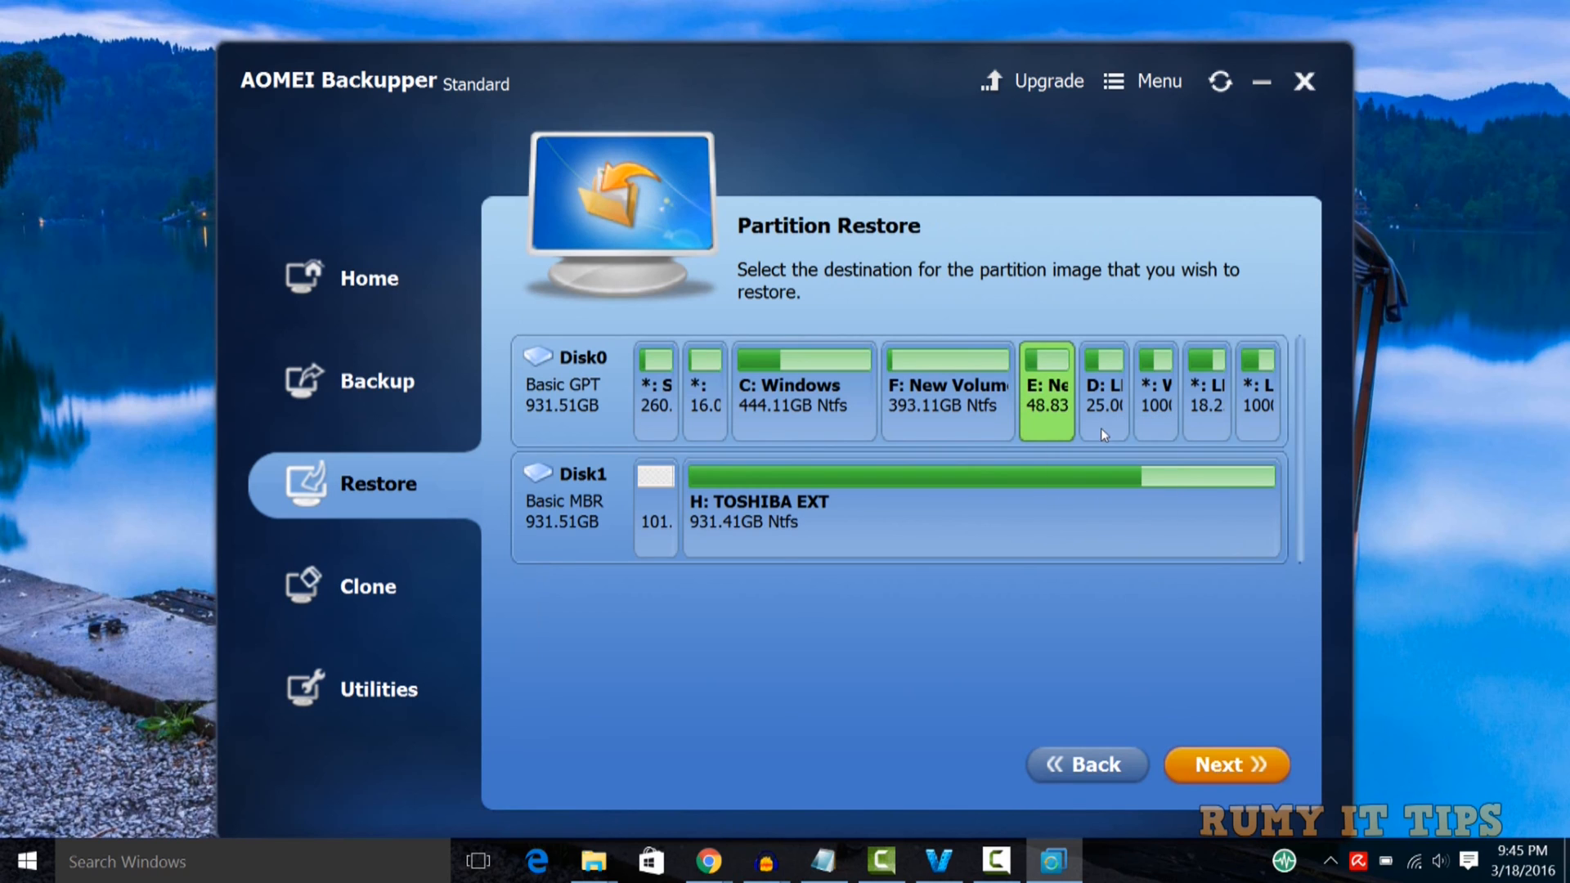
left_click(1200, 764)
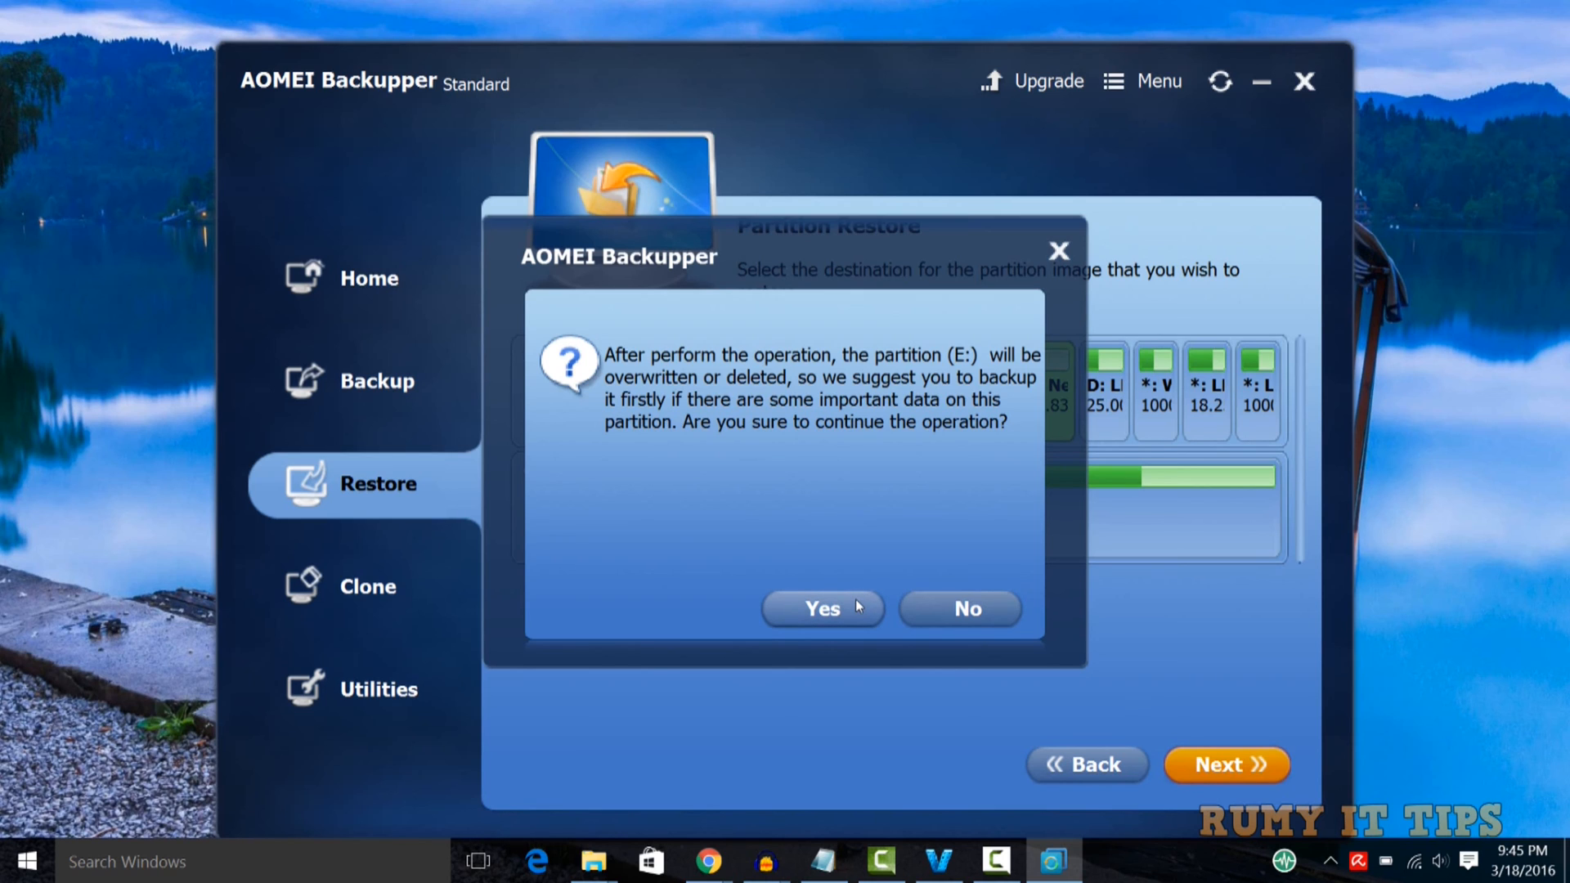
left_click(856, 607)
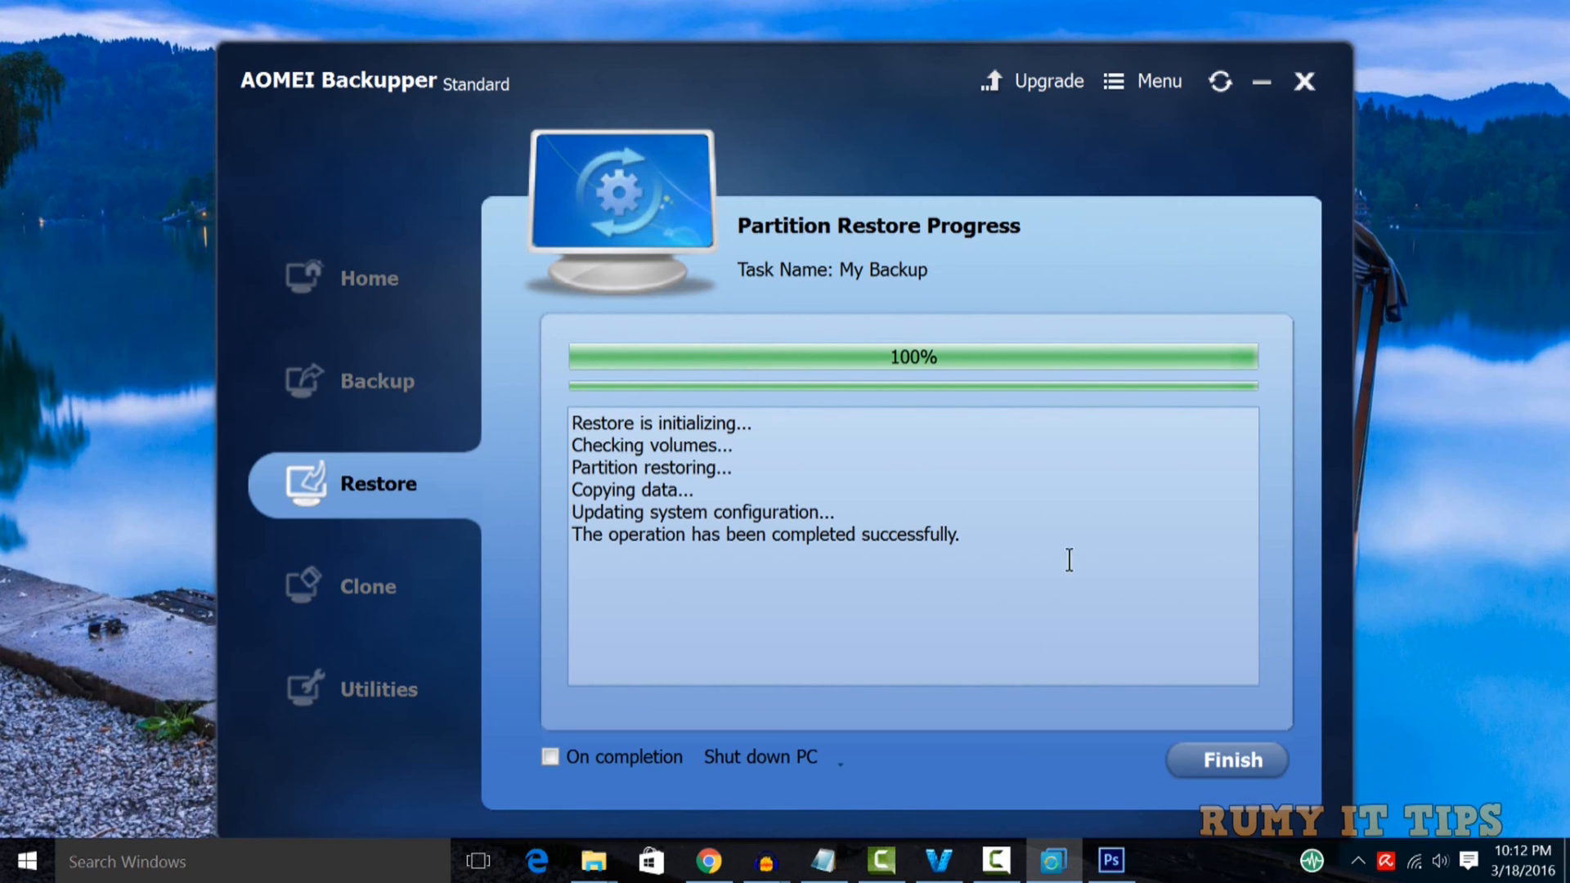
left_click(1200, 760)
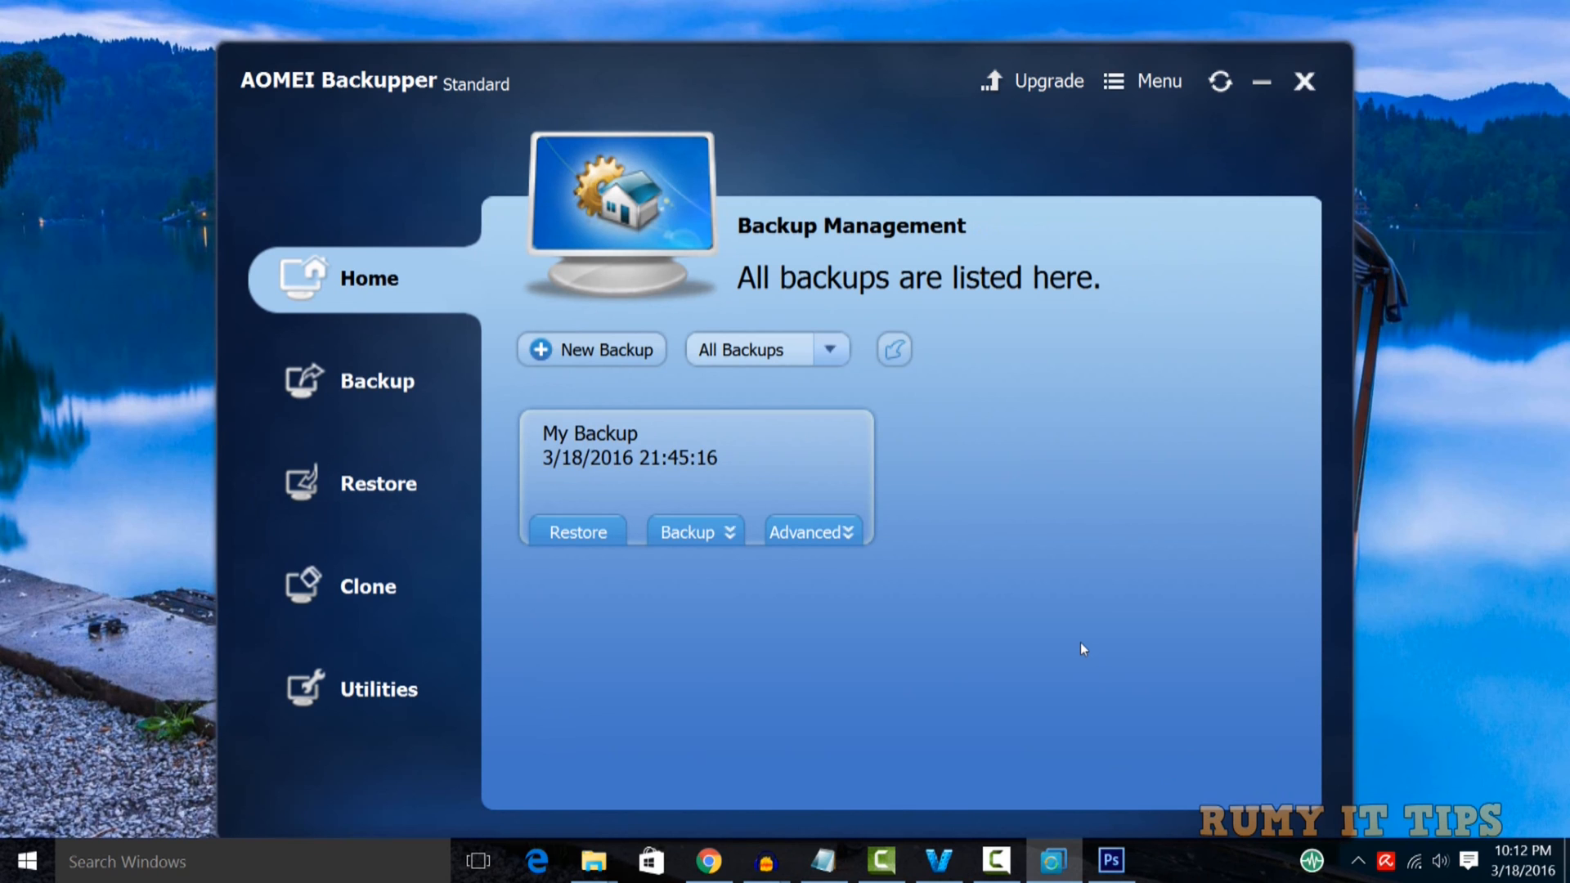
Open Local Disk (E:) in File Explorer, examine the restored files and folders, and return from the drive.
key("super+e")
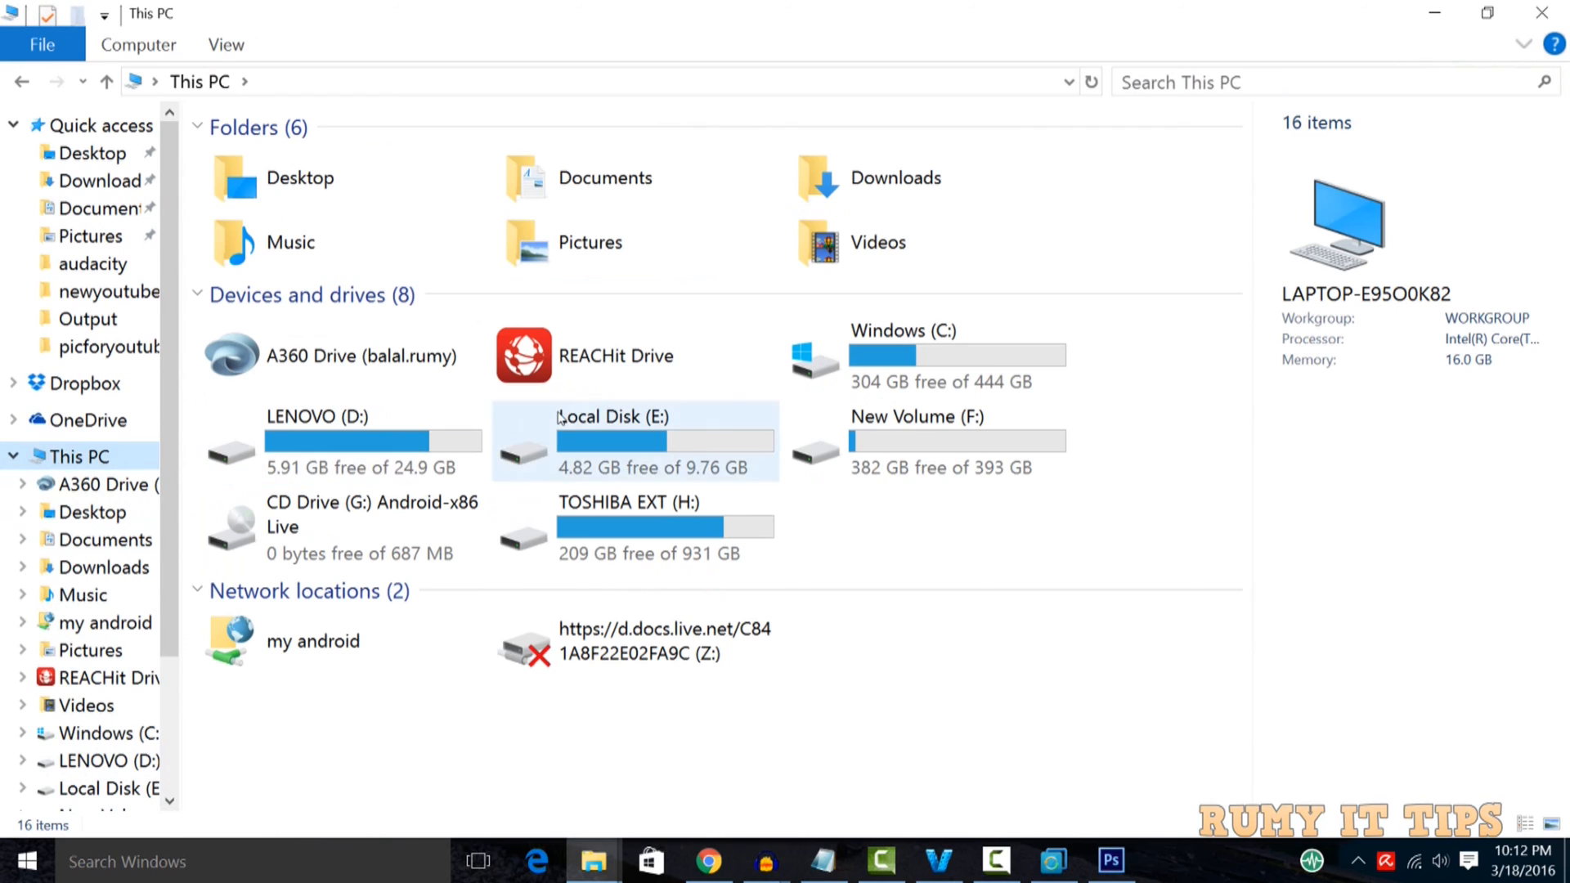
double_click(559, 418)
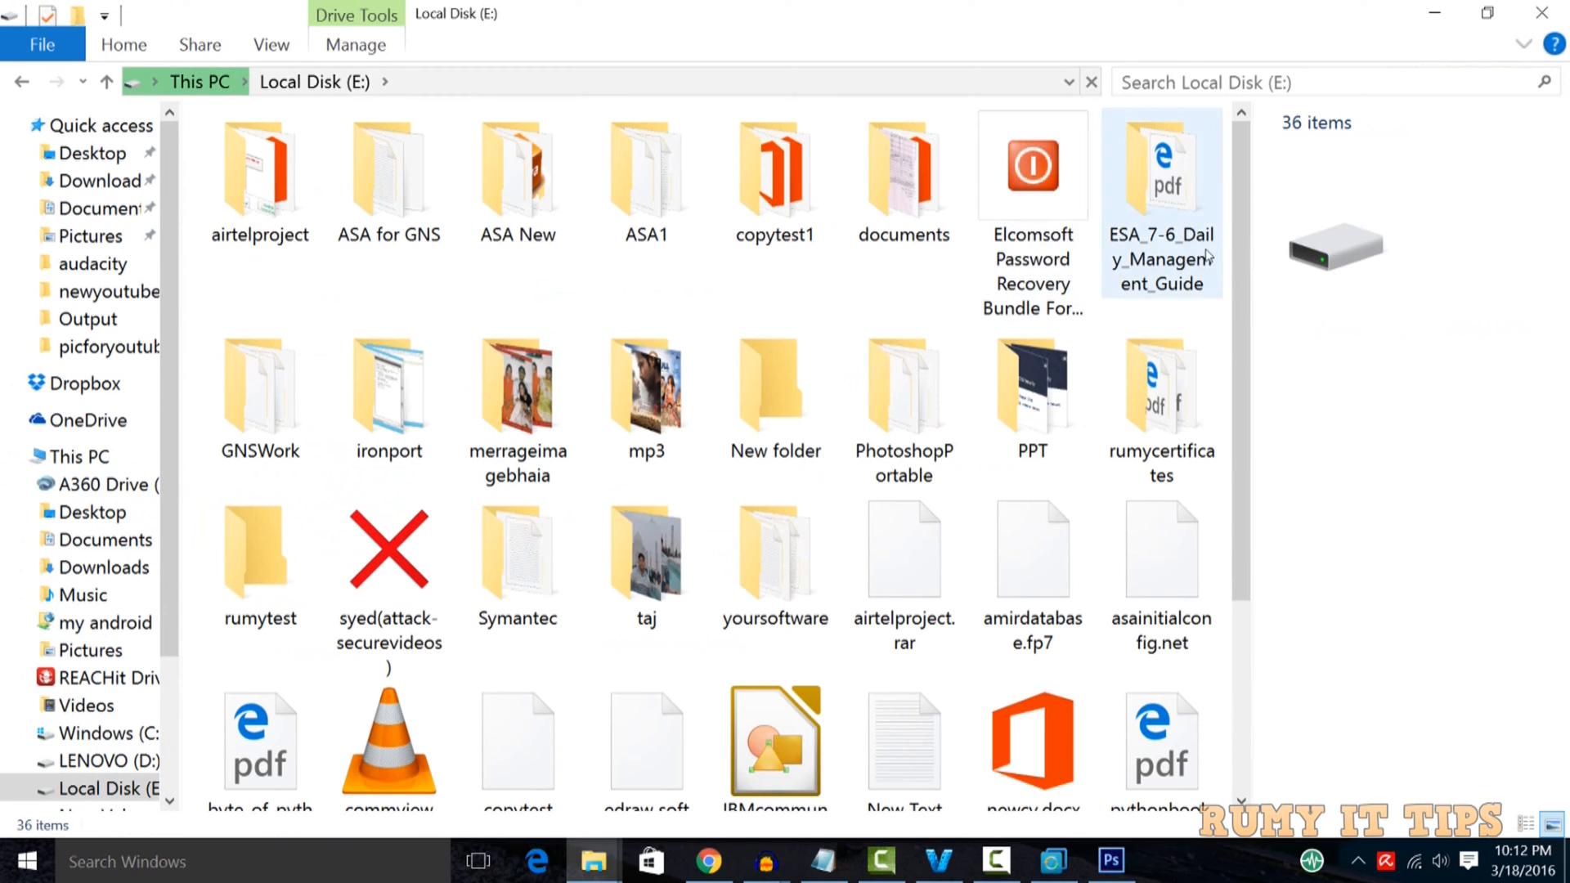
left_click(25, 87)
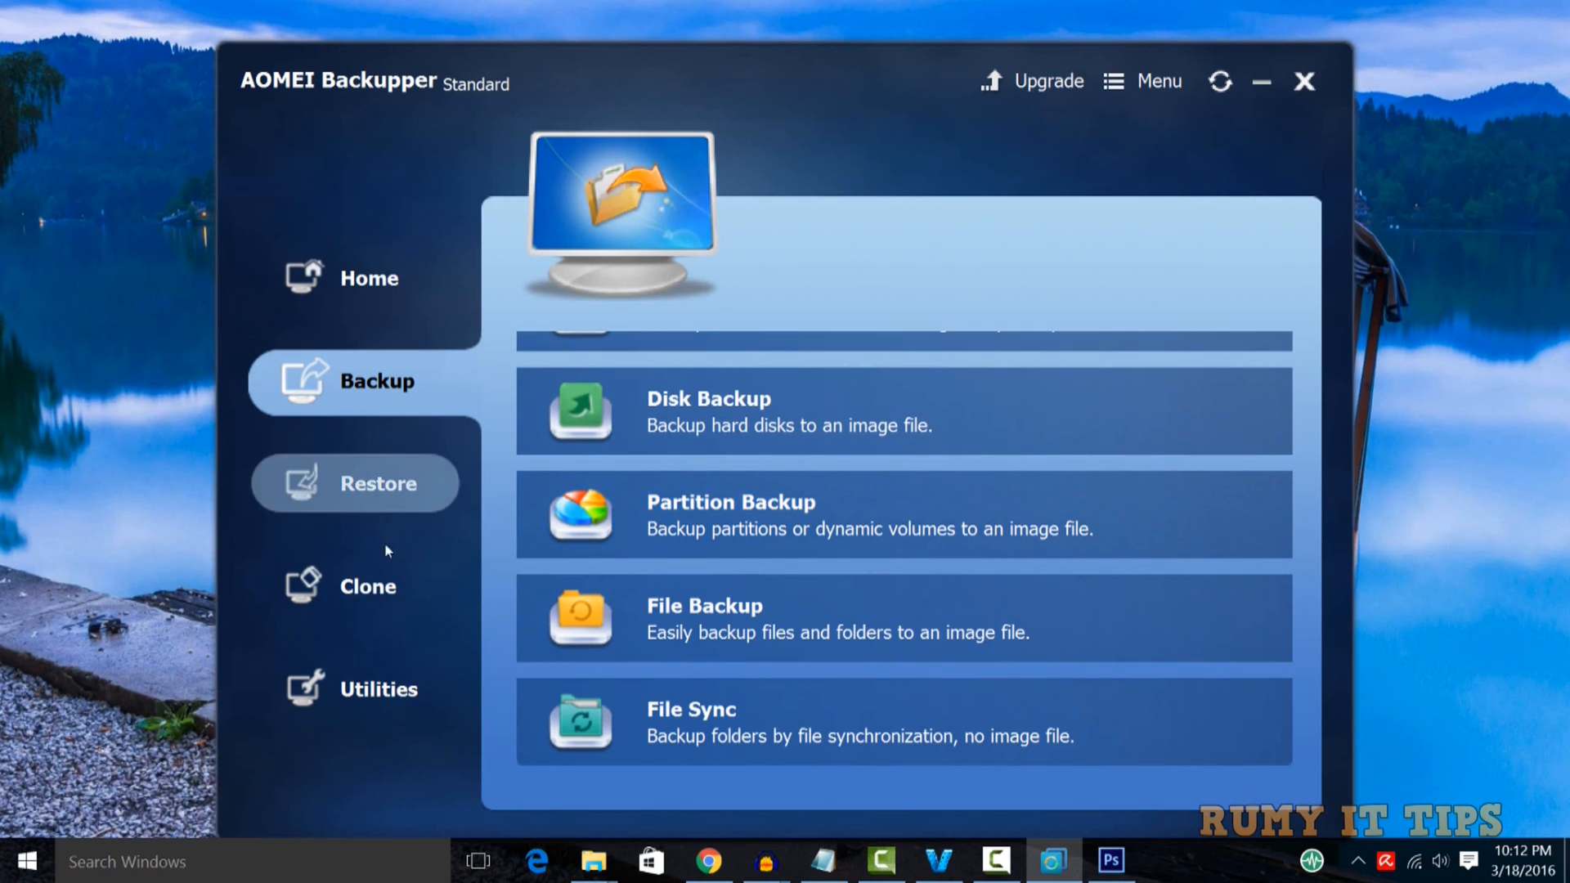
View the clone types and the source selection of Partition Clone without setting up a clone.
left_click(372, 582)
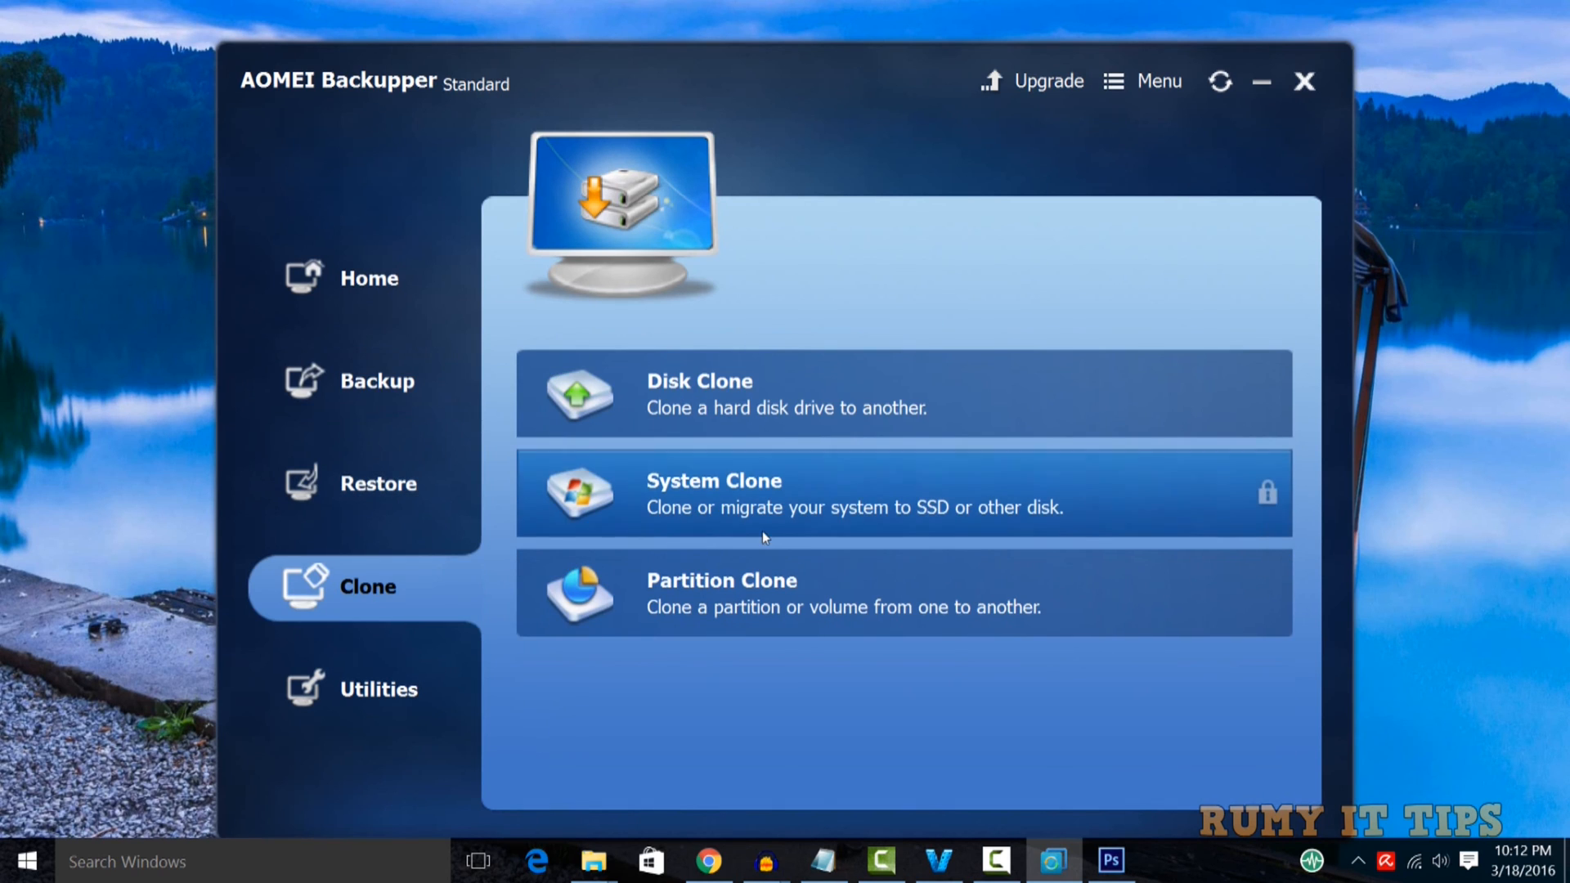
left_click(789, 615)
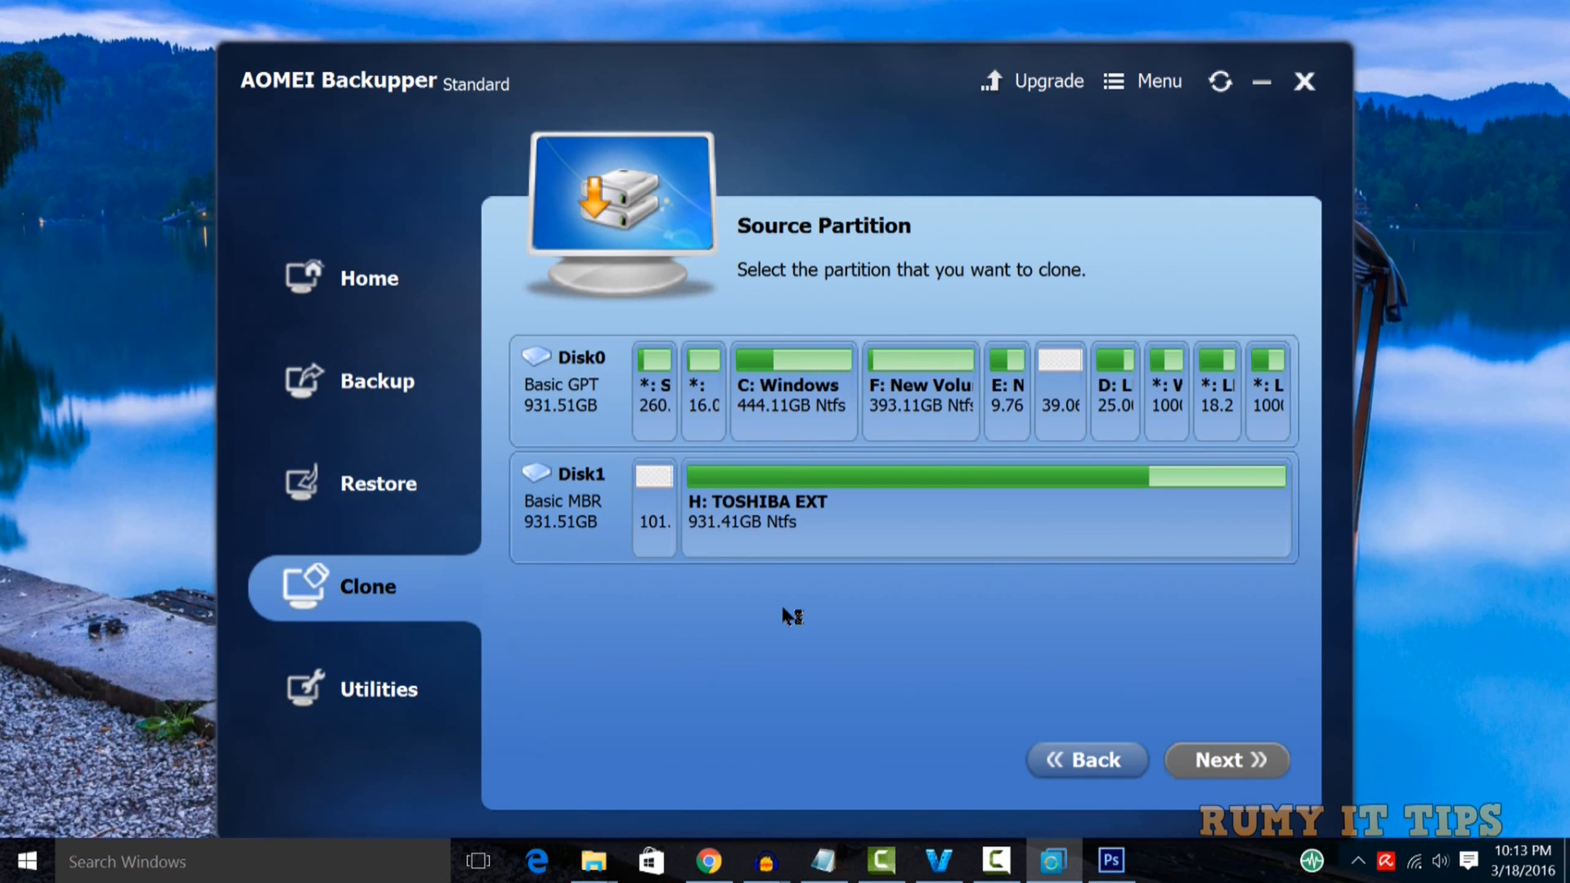
Open the Explore Image utility and choose My Backup as the backup image to explore.
left_click(379, 693)
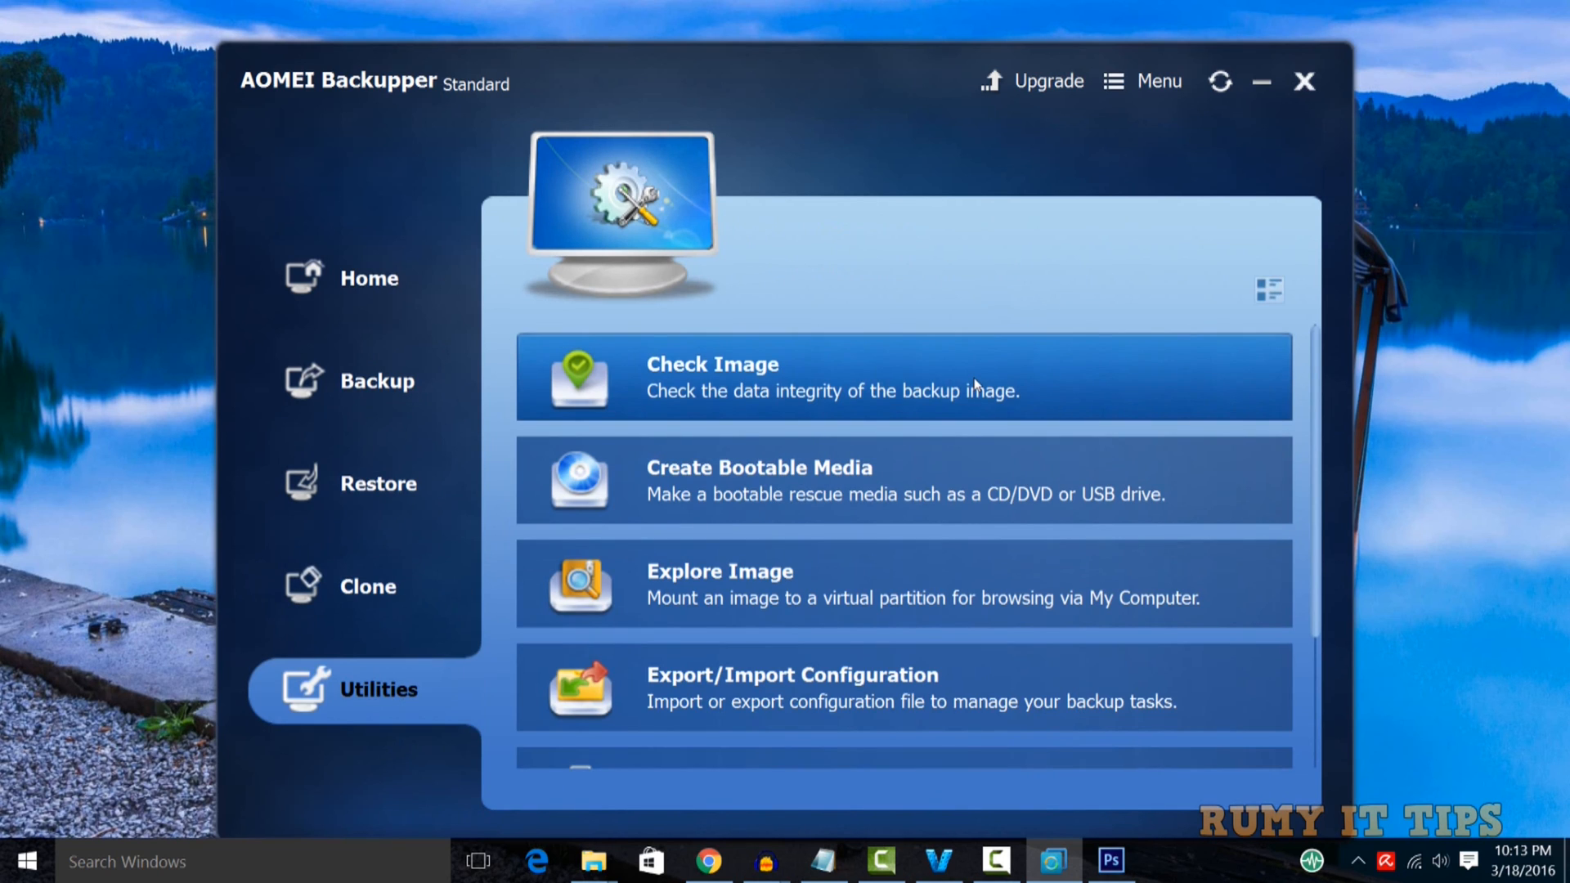
scroll(975, 385, "down", 1)
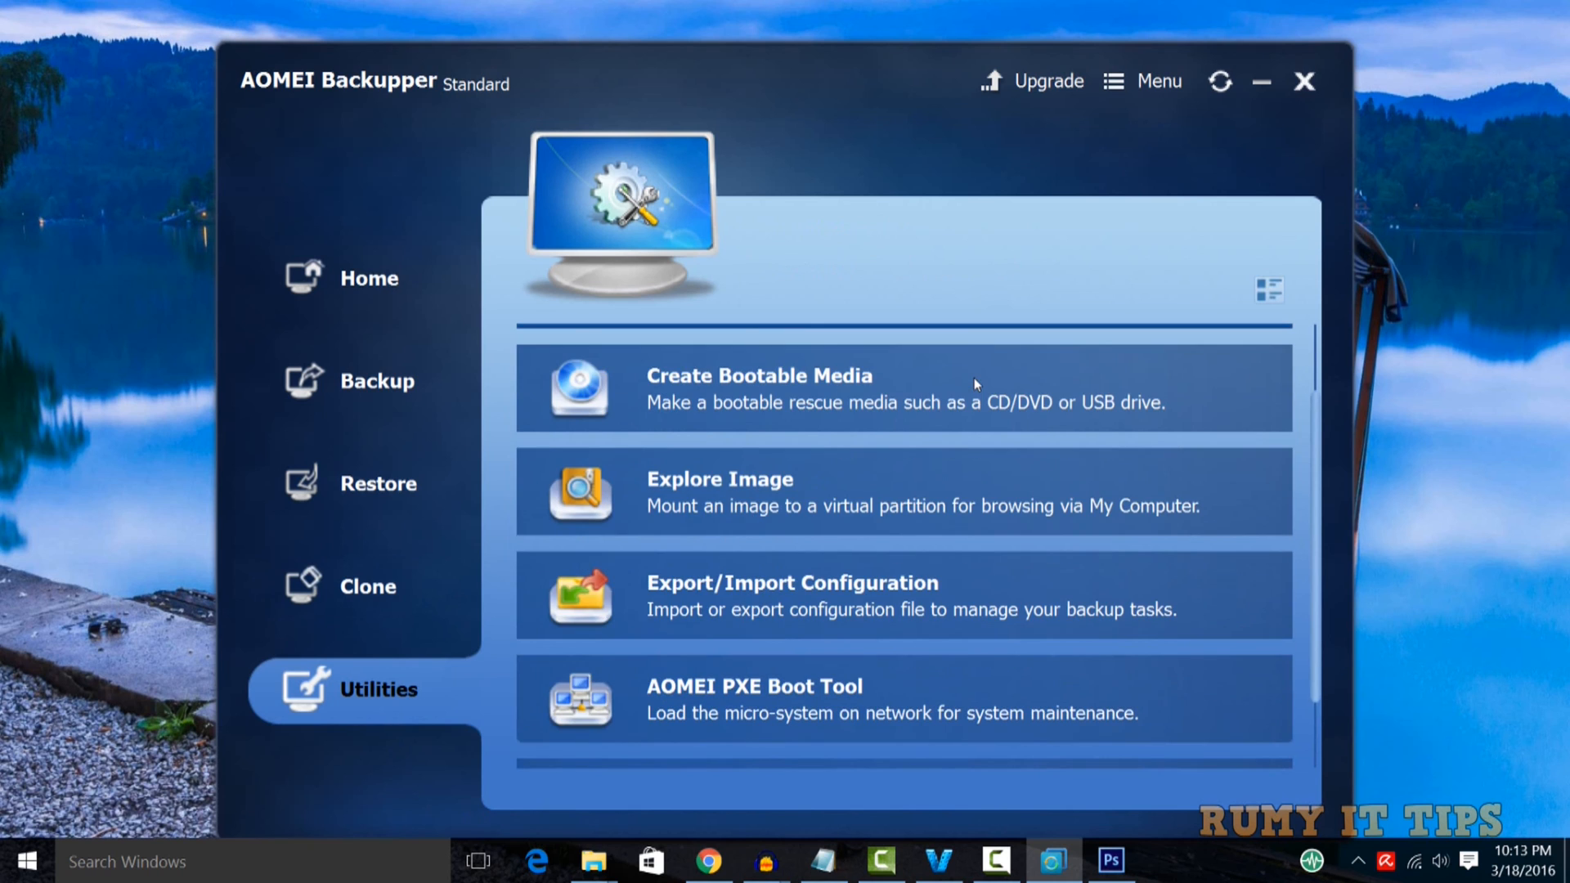
scroll(974, 378, "up", 1)
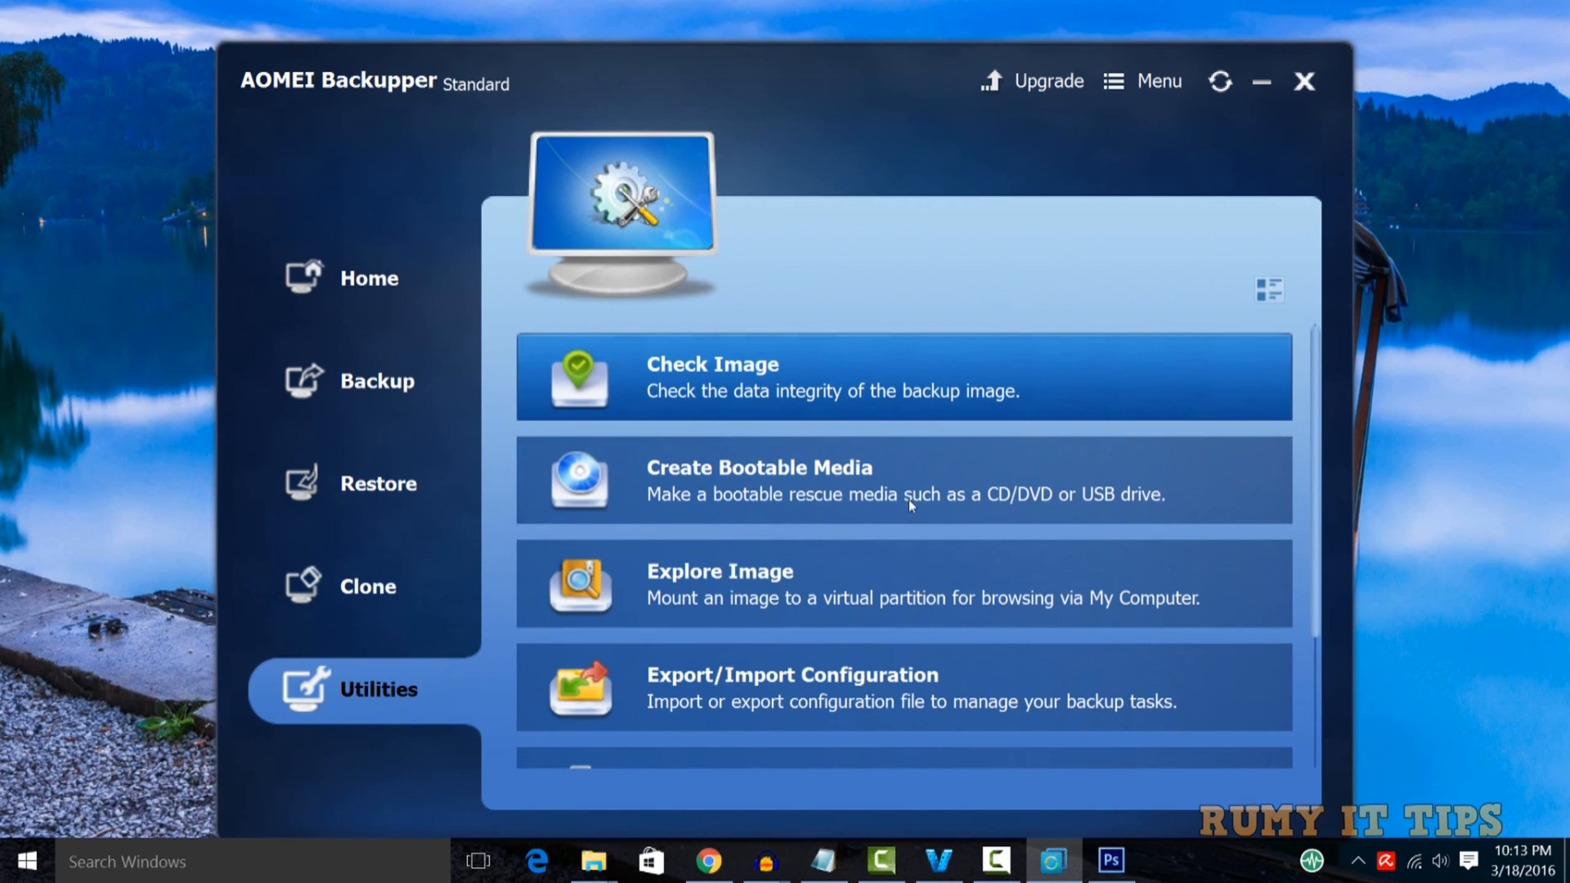
left_click(846, 579)
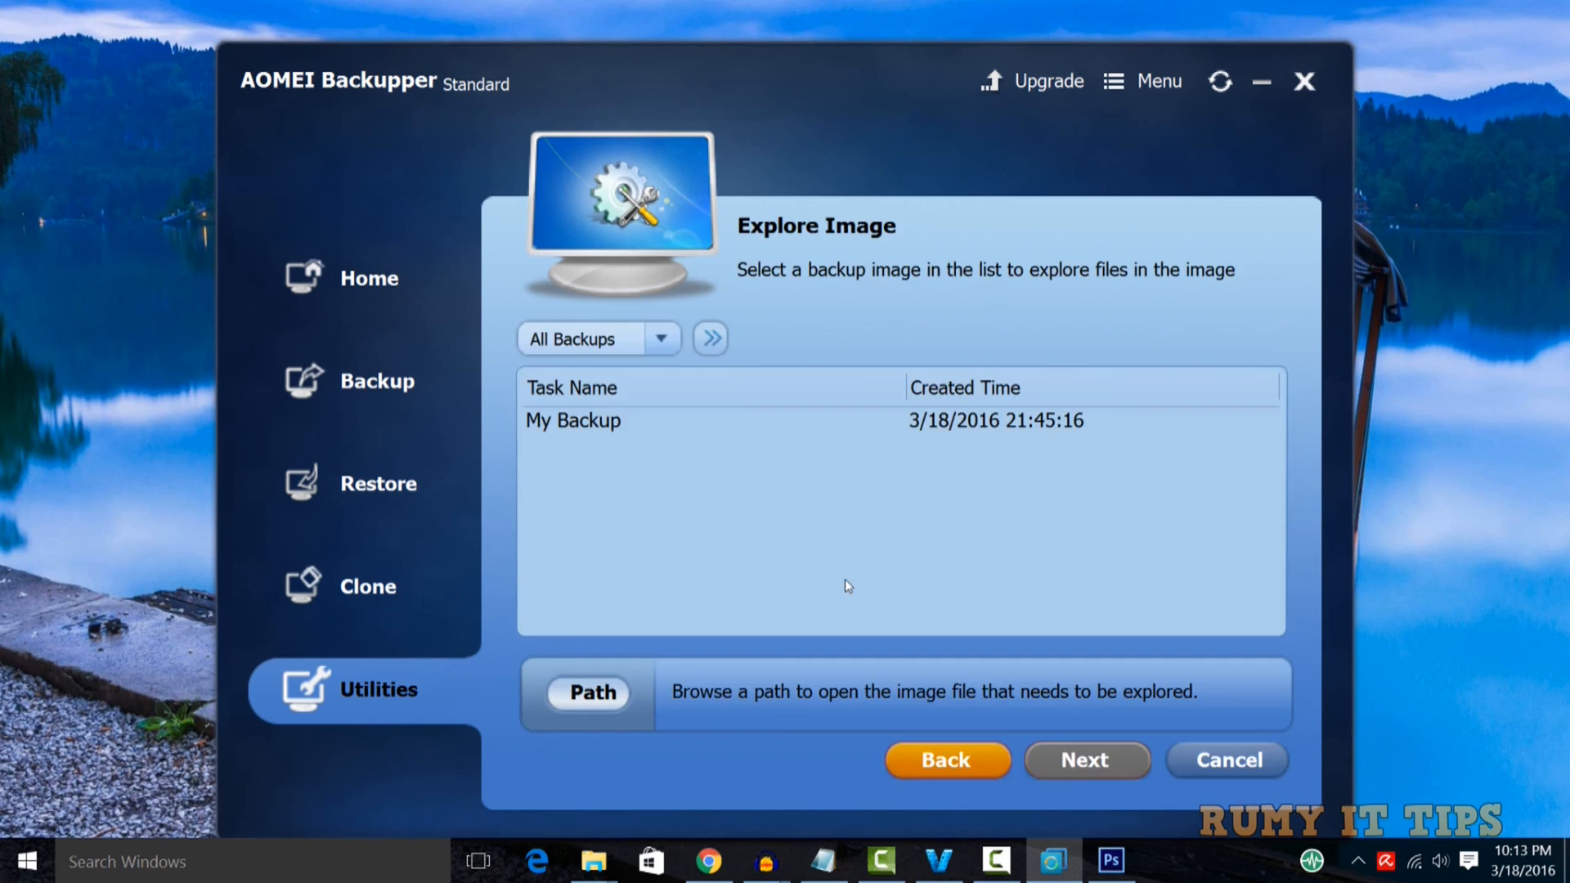
left_click(609, 419)
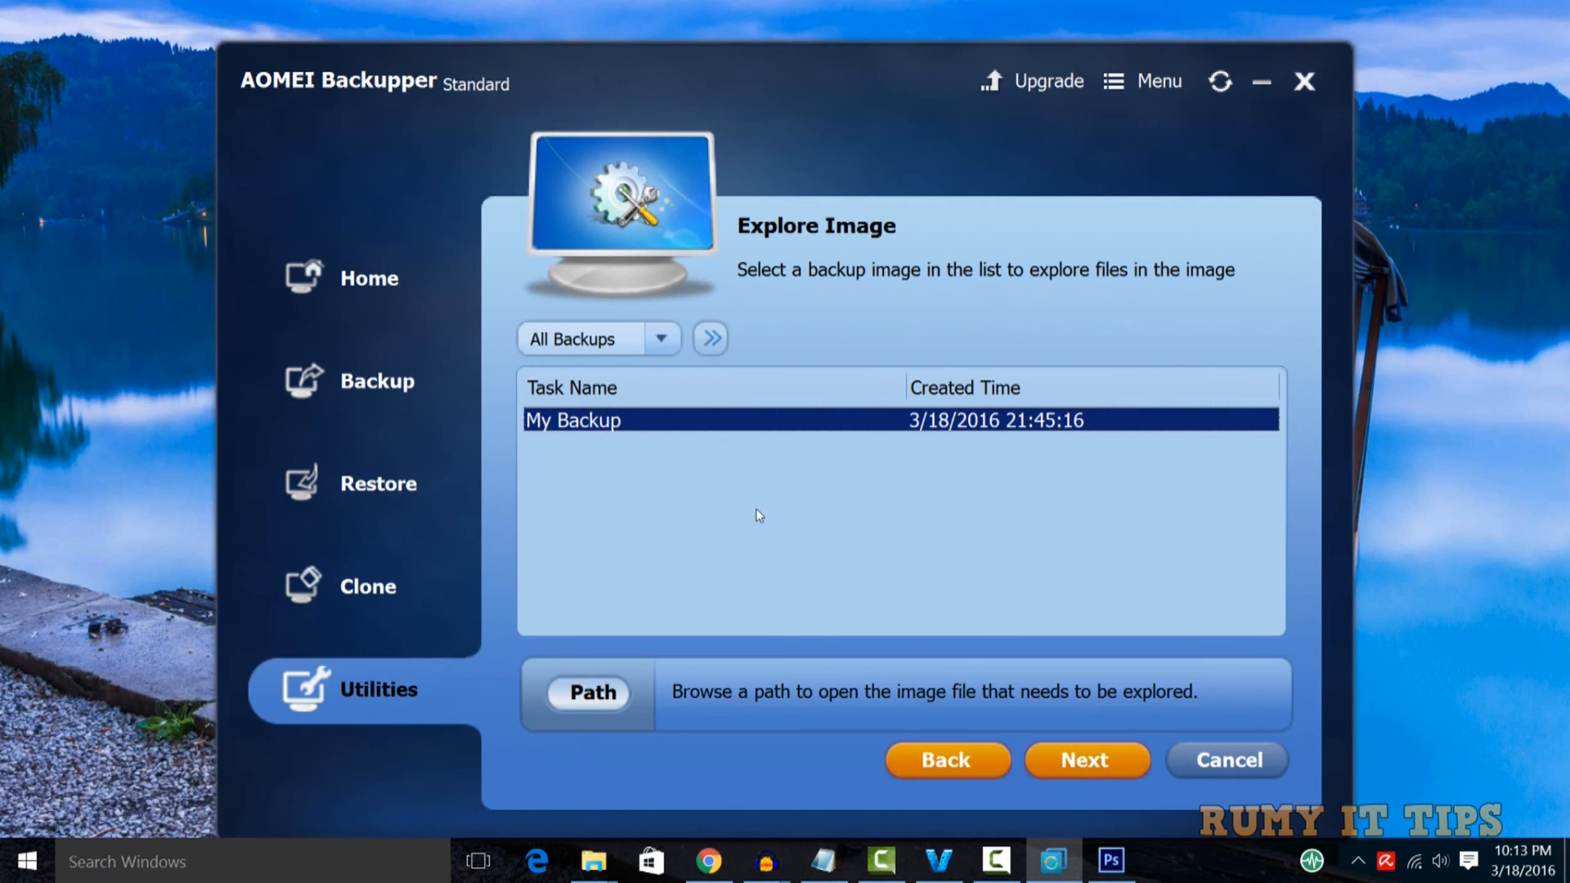
left_click(1050, 758)
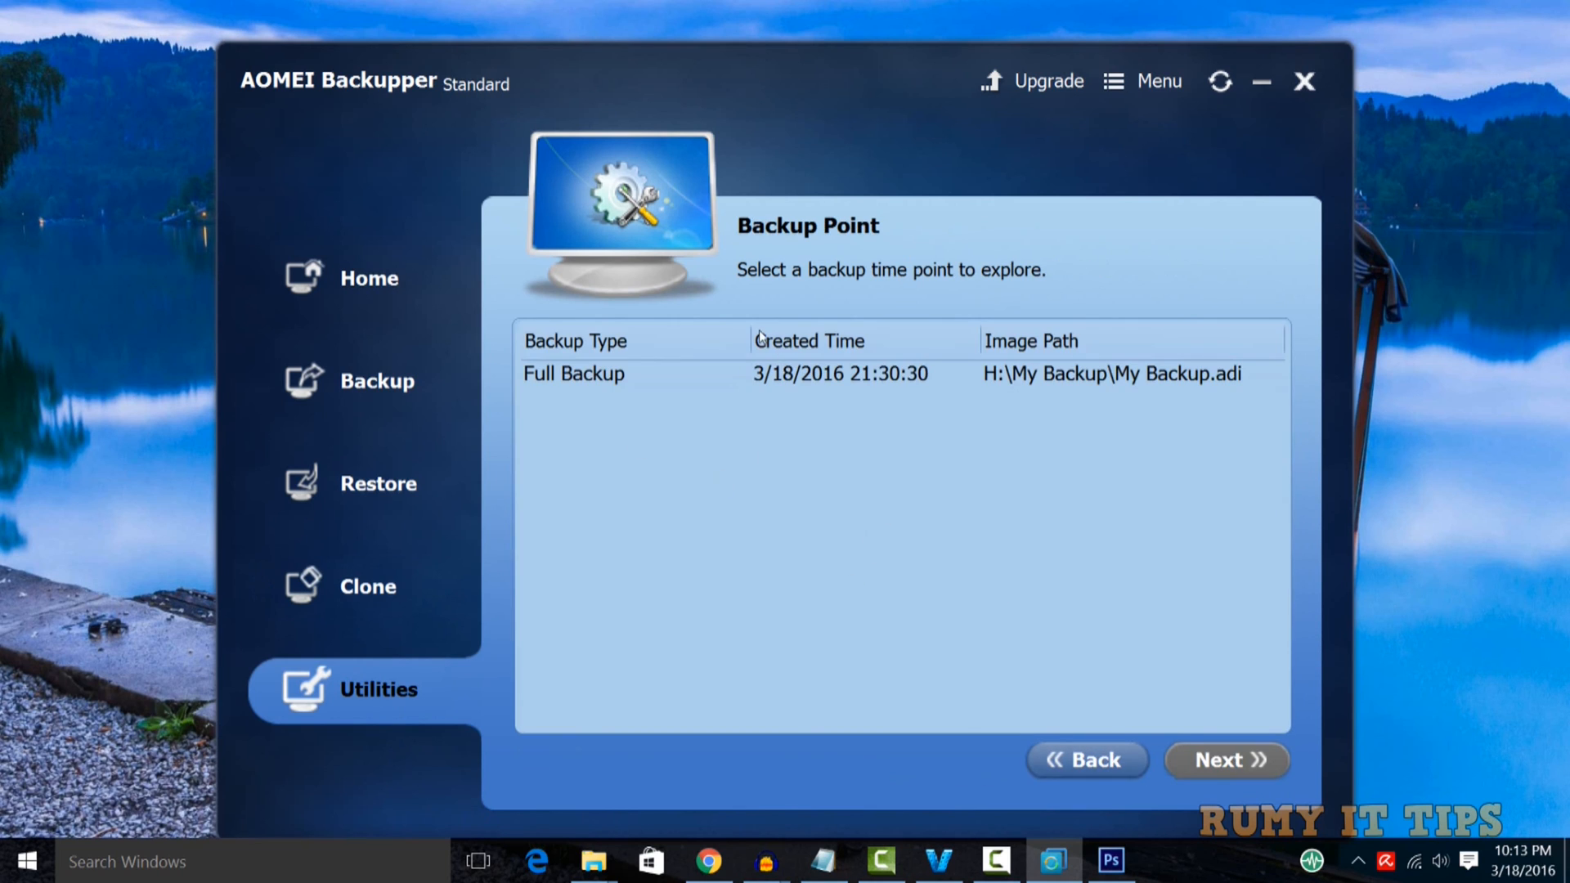
Select the Full Backup point of 3/18/2016 21:30:30, mount its partition D: as virtual drive I:, and finish.
left_click(766, 375)
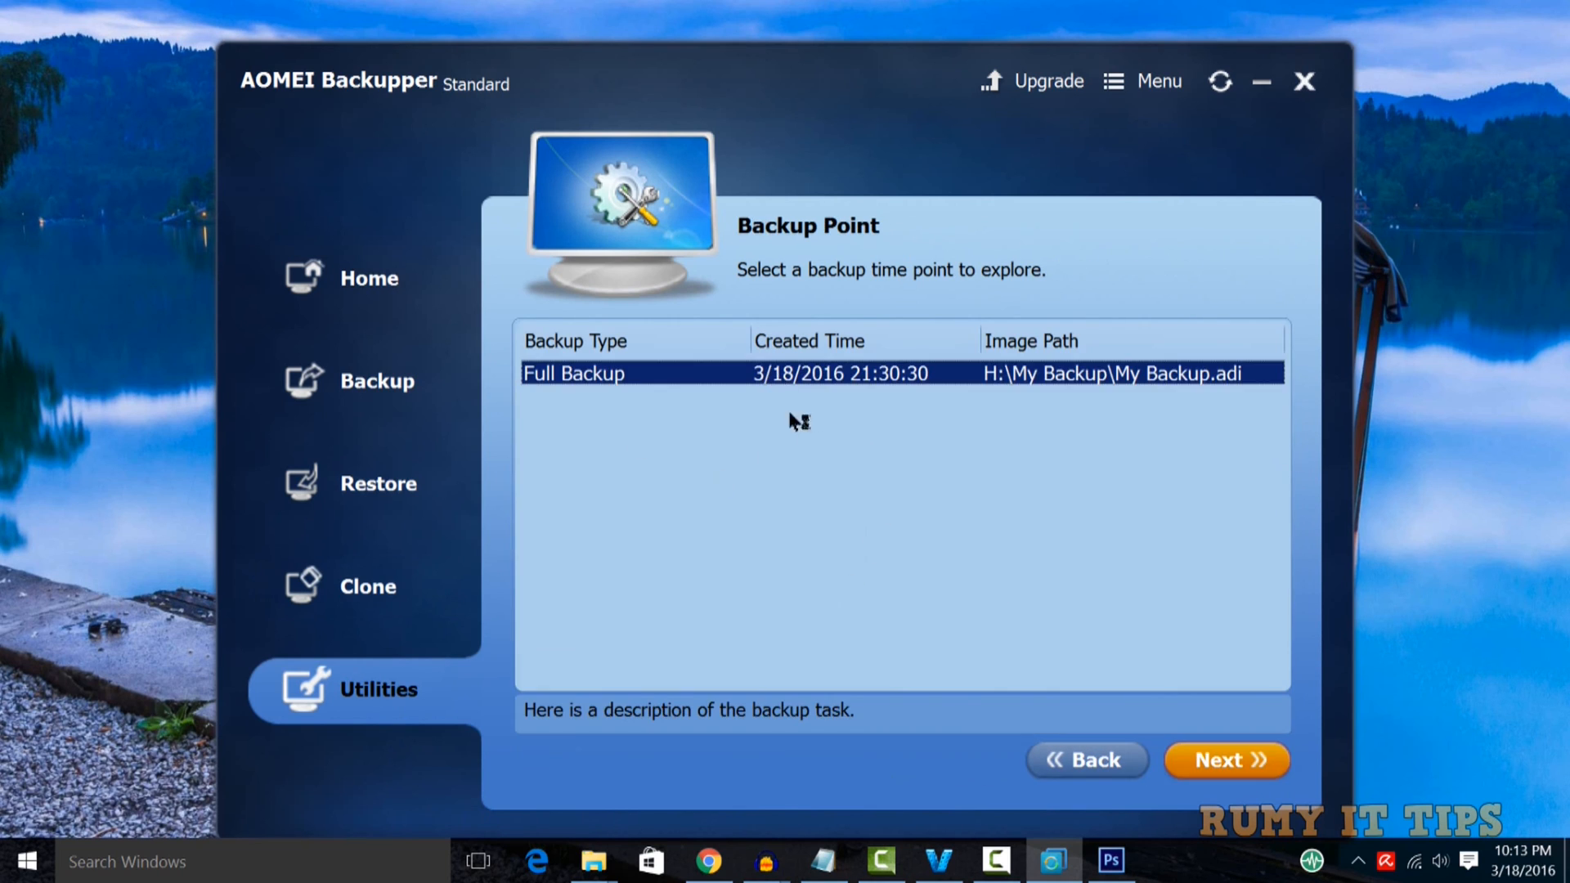
left_click(1263, 759)
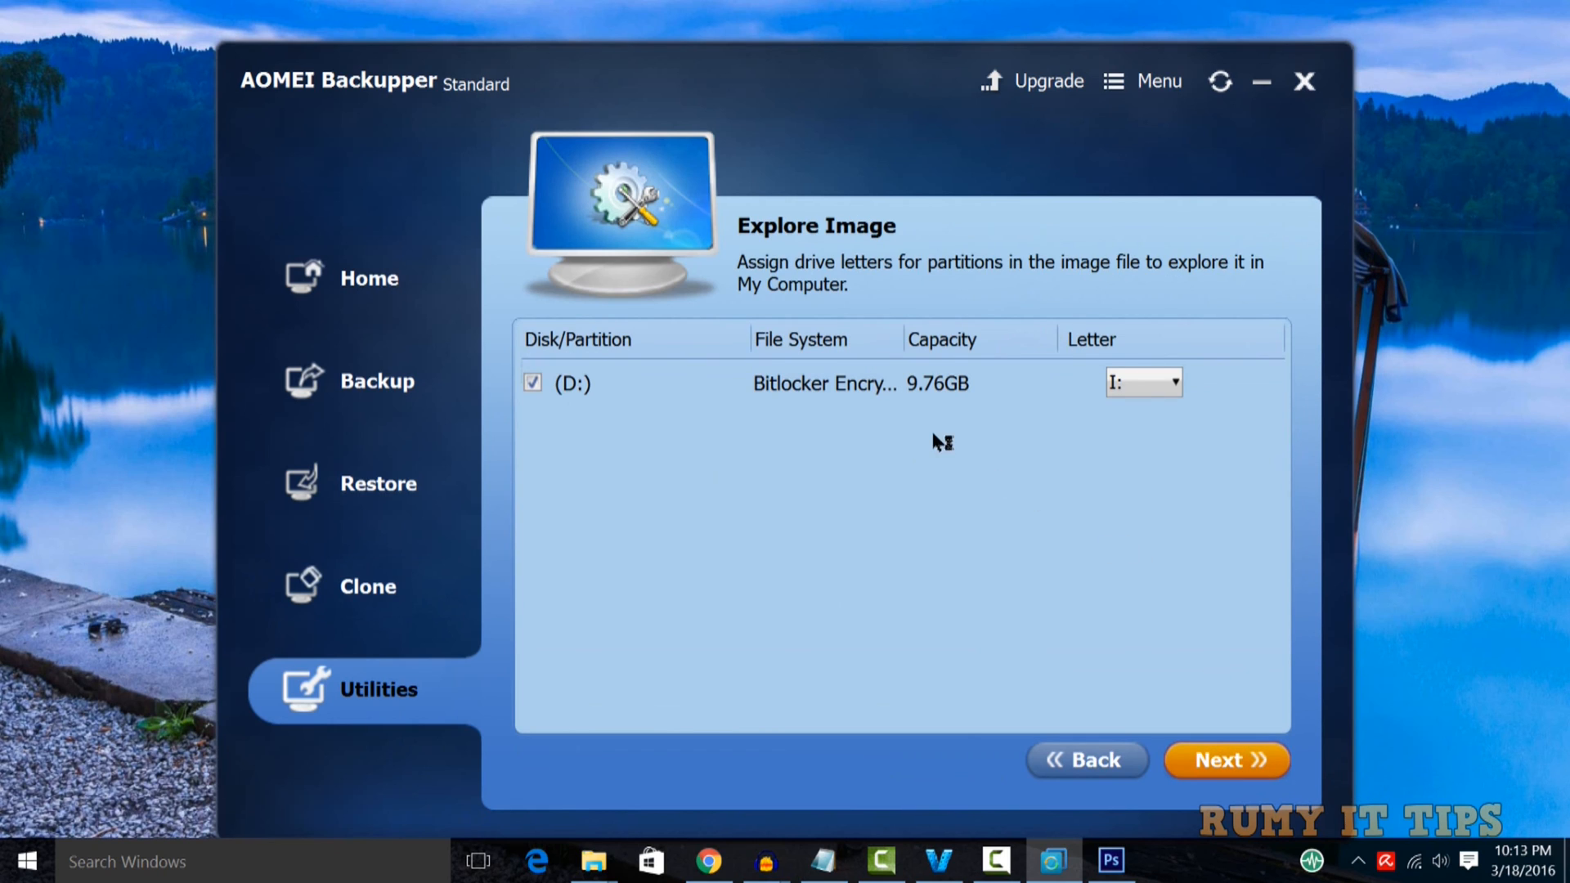
left_click(1238, 752)
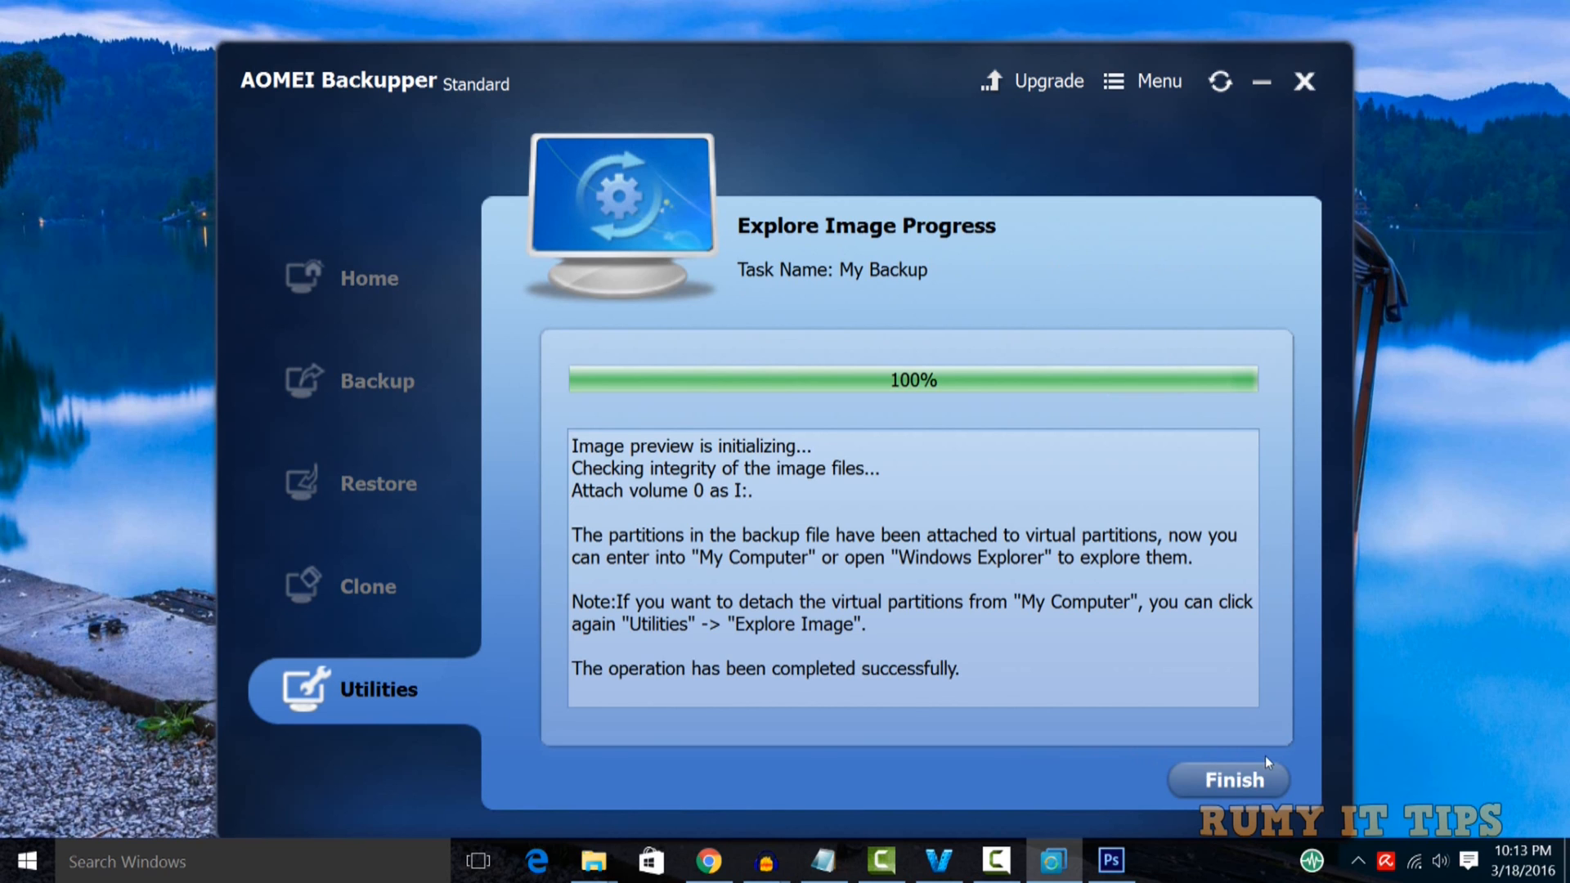
left_click(1236, 779)
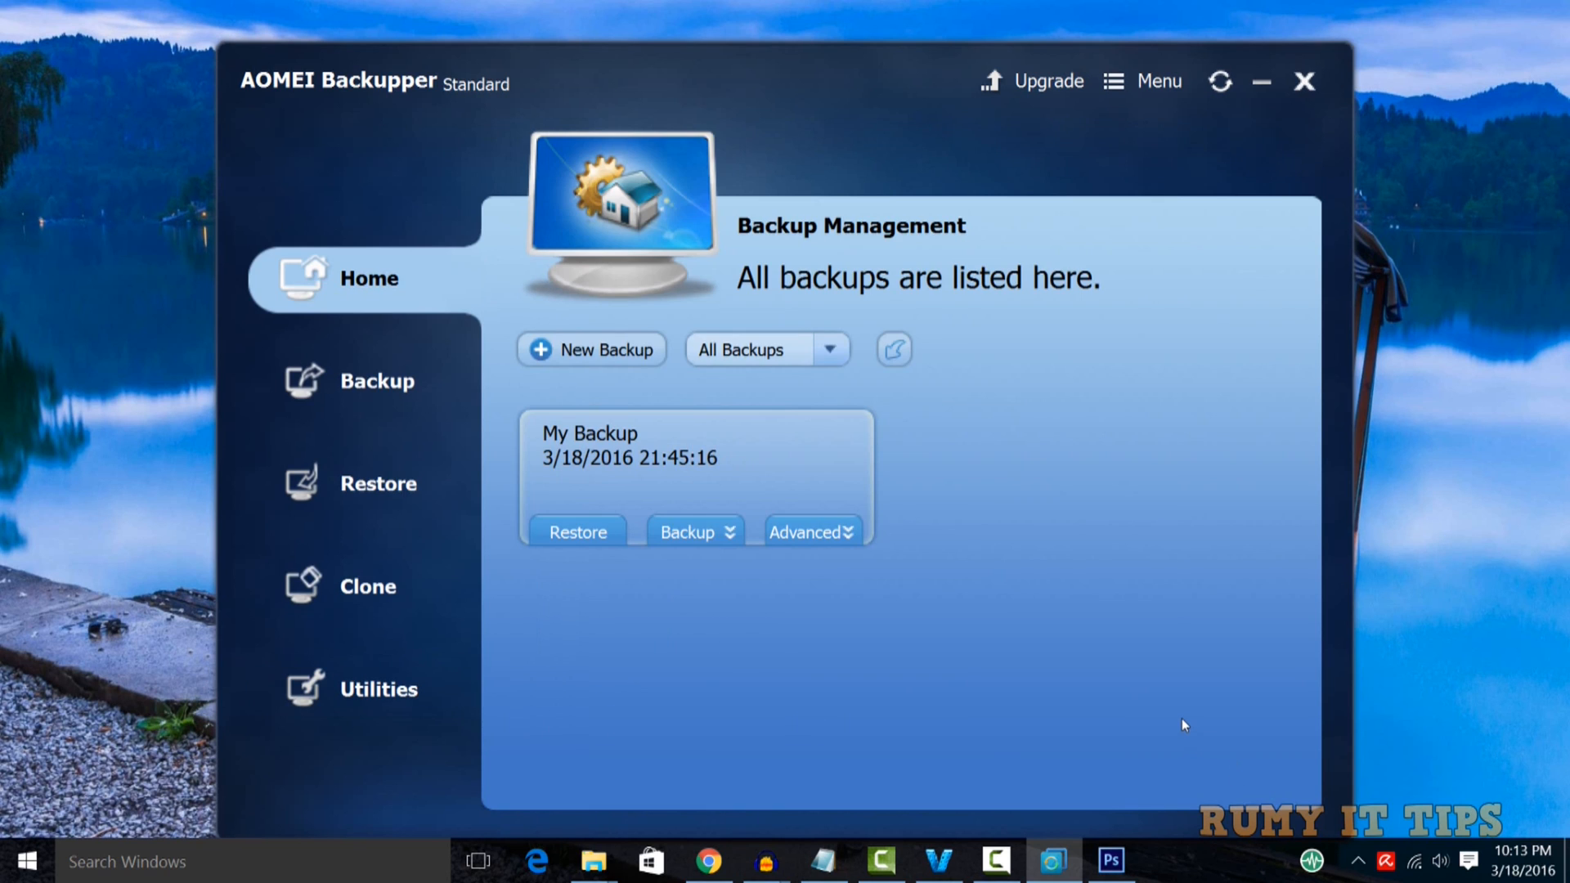
Start creating bootable media based on Windows PE, keeping the recommended UEFI boot mode.
scroll(695, 540, "up", 2)
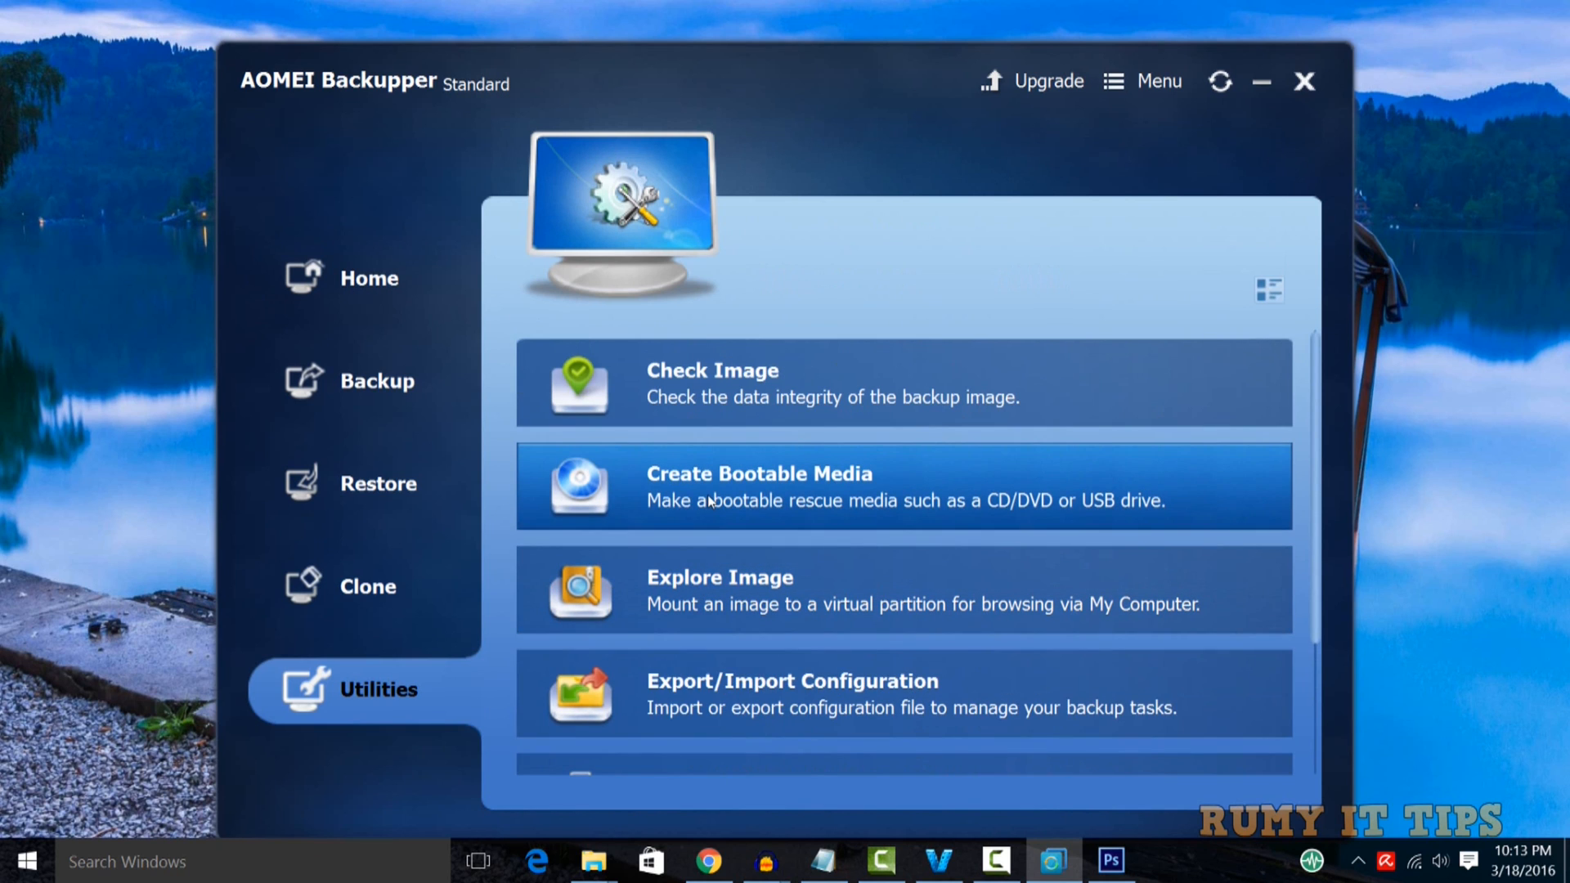
left_click(709, 502)
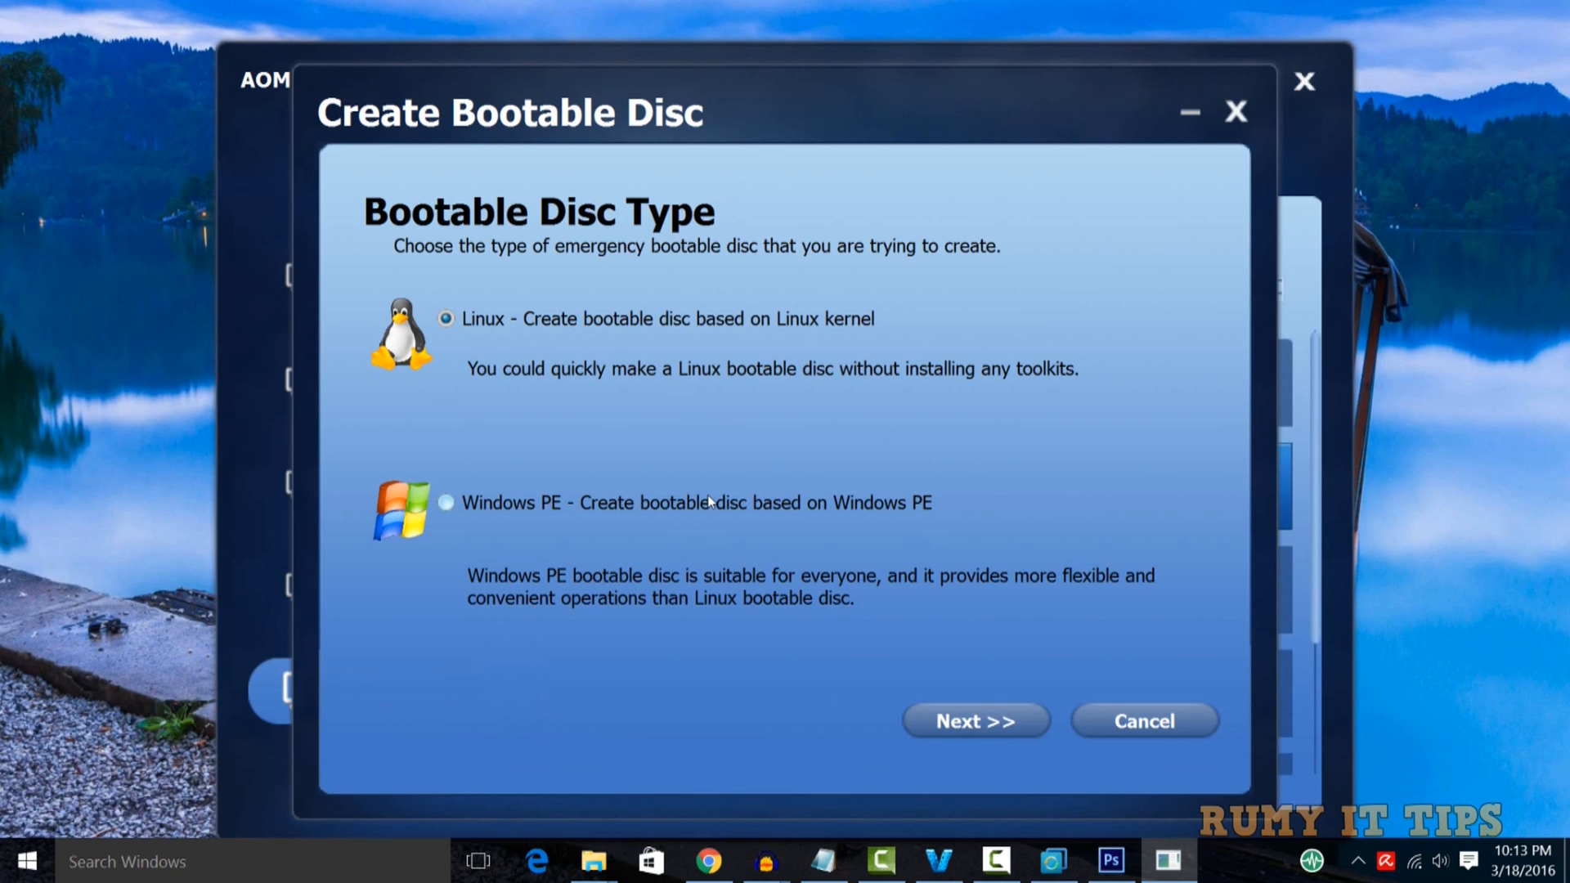
left_click(710, 501)
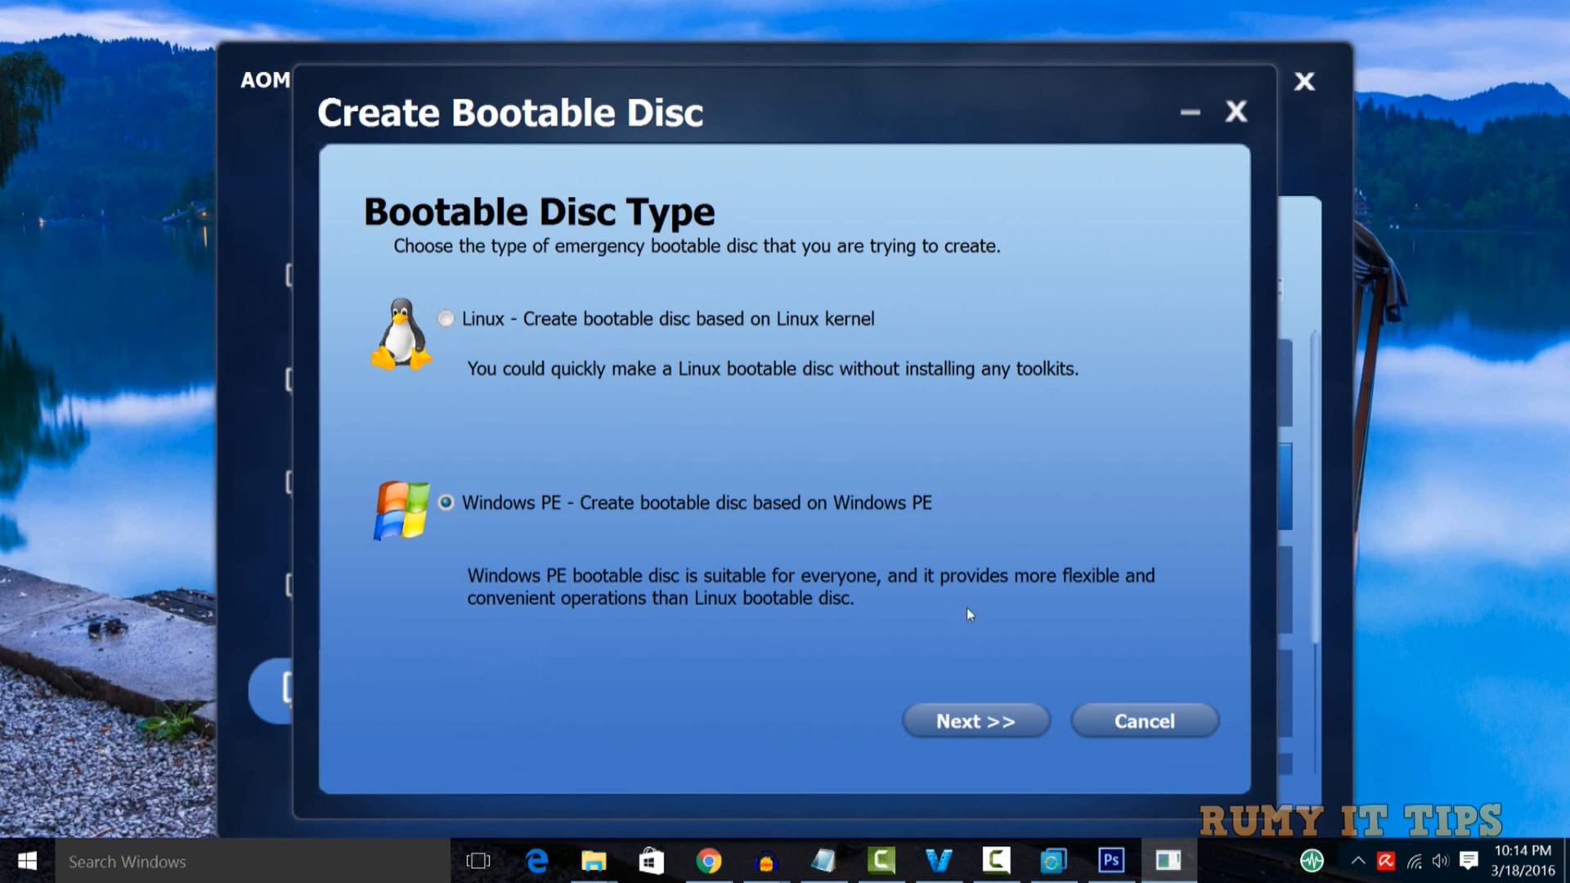
left_click(997, 723)
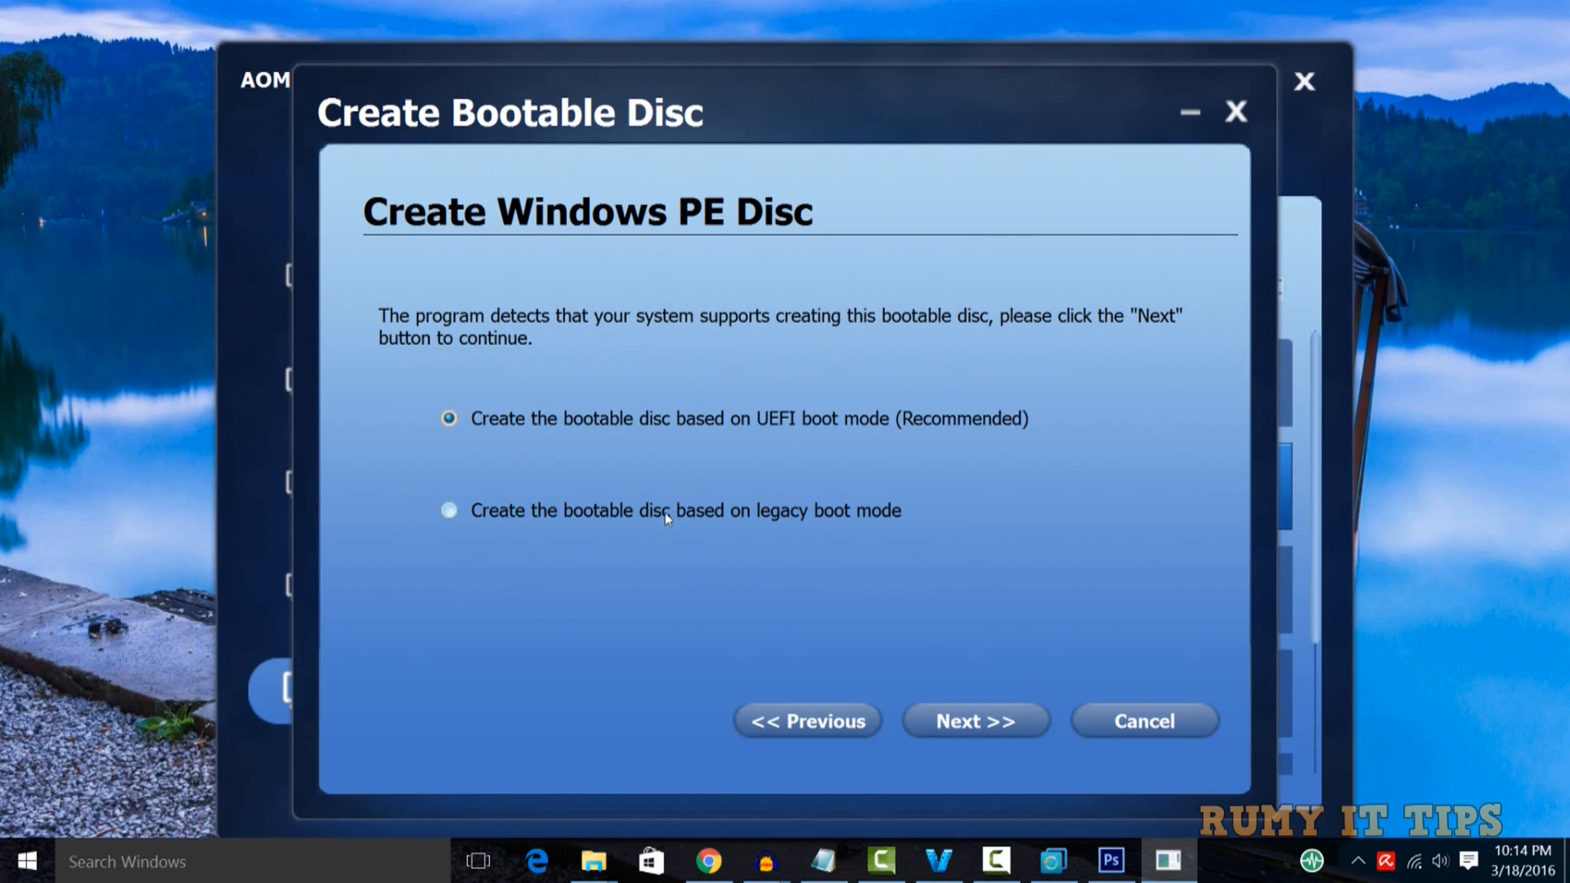
left_click(987, 725)
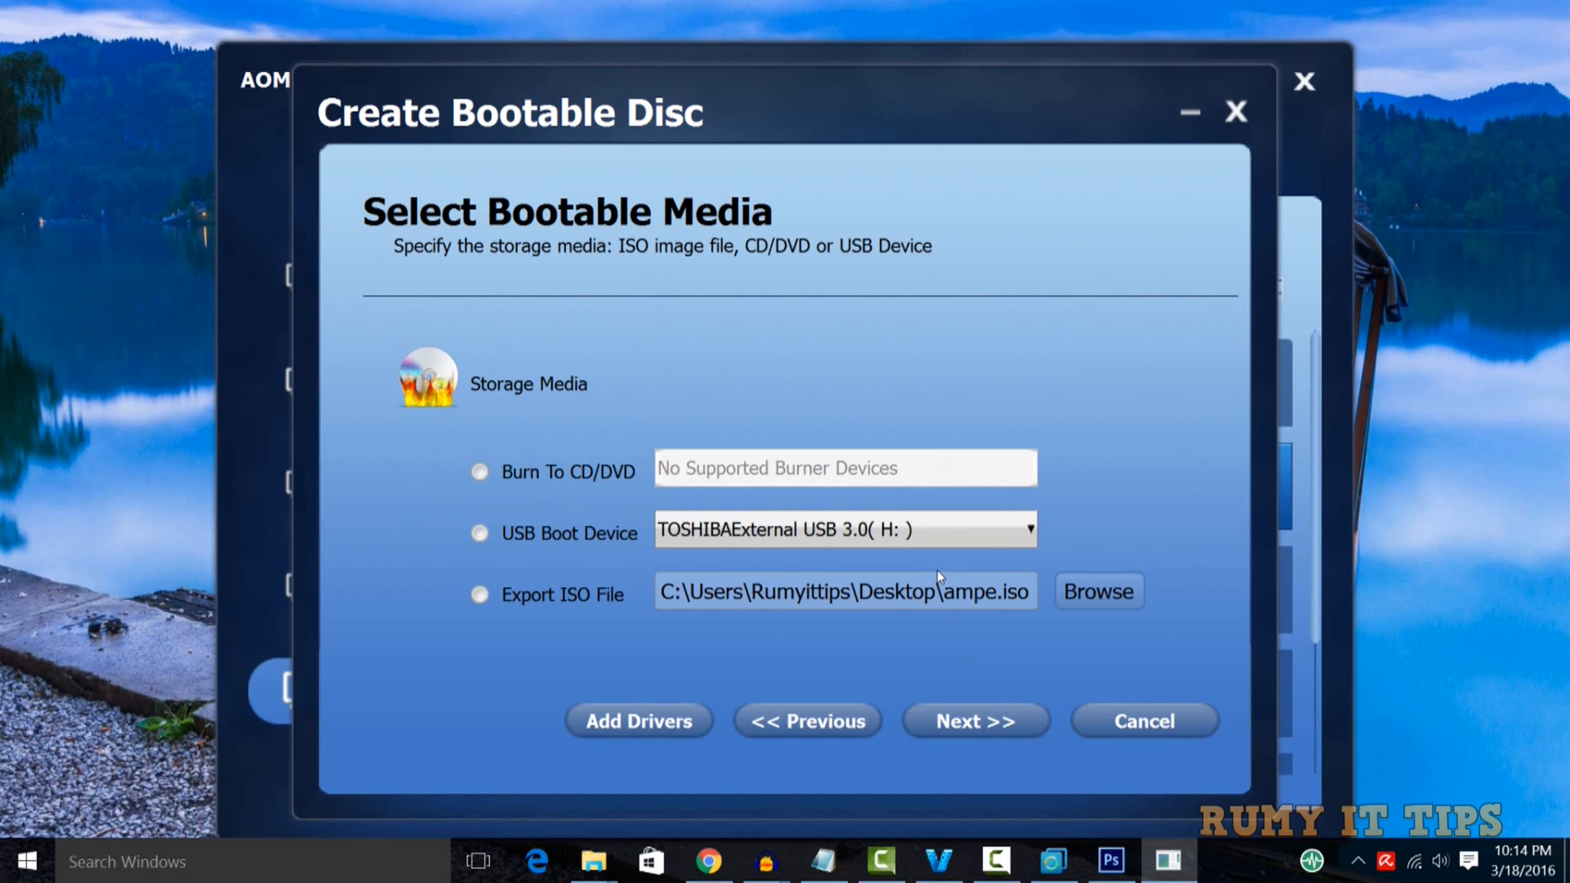
Choose ISO file export as the storage media and set its destination to ampe.iso on the TOSHIBA EXT drive (H:).
left_click(546, 594)
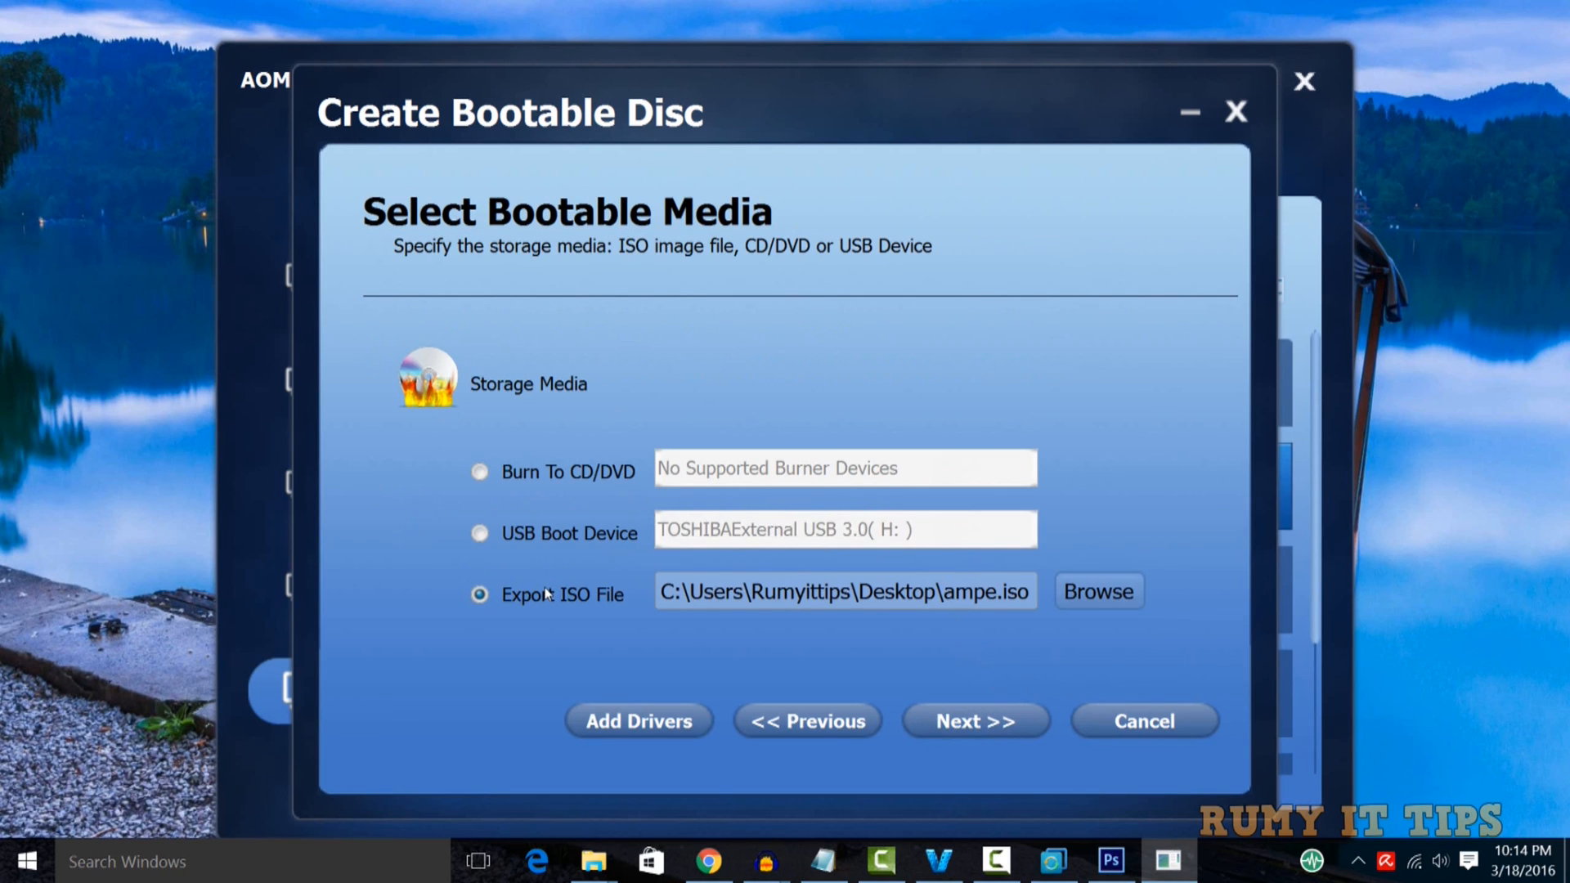
left_click(1098, 591)
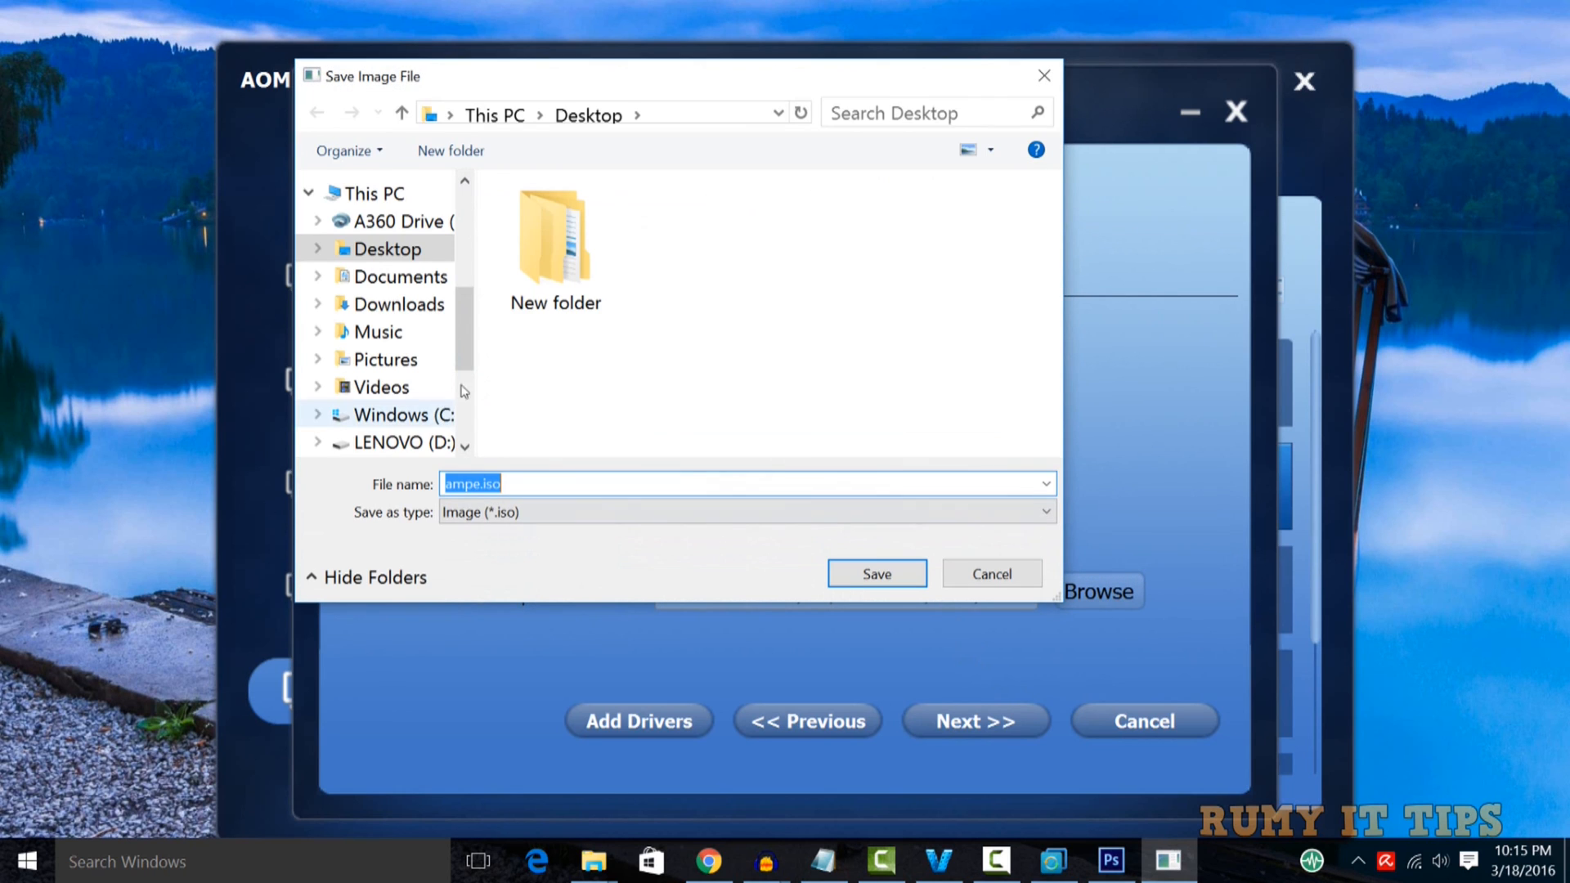
scroll(464, 391, "down", 3)
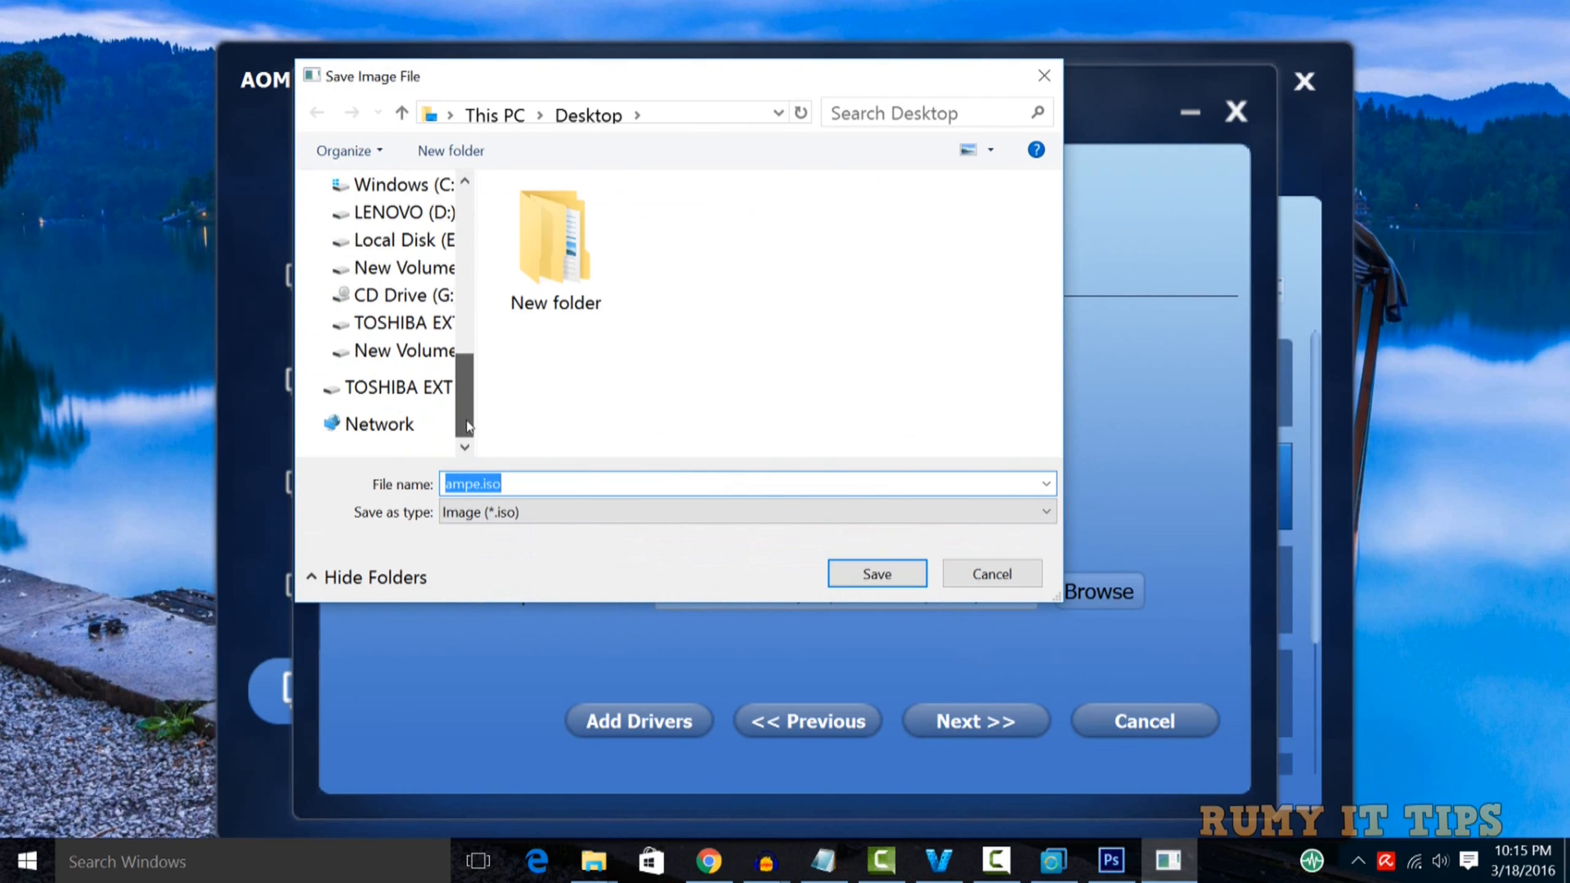
left_click(425, 391)
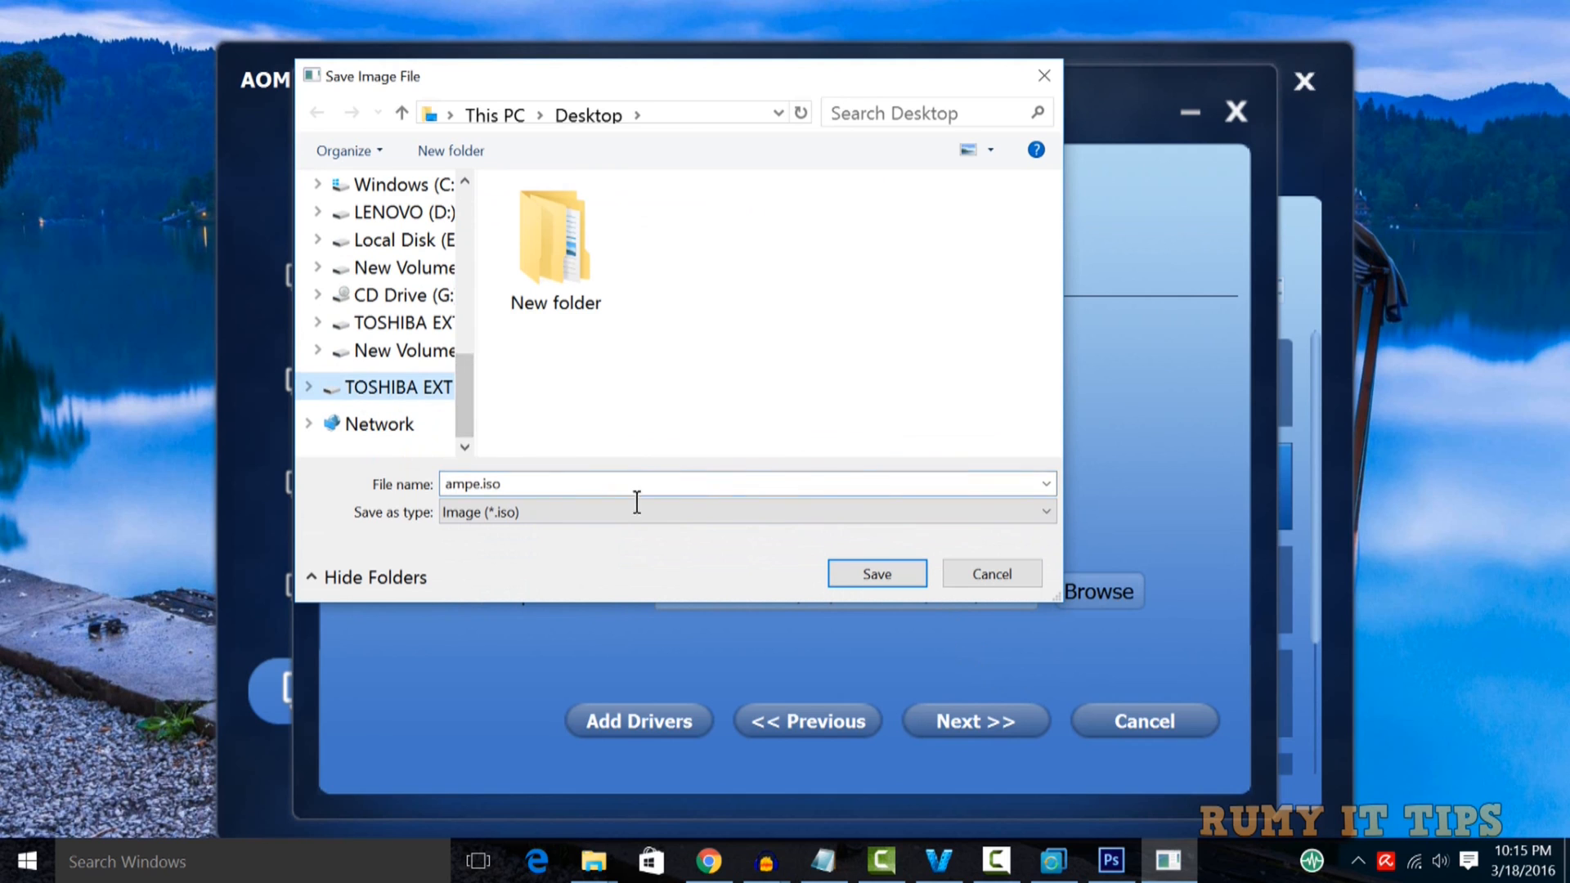
left_click(877, 573)
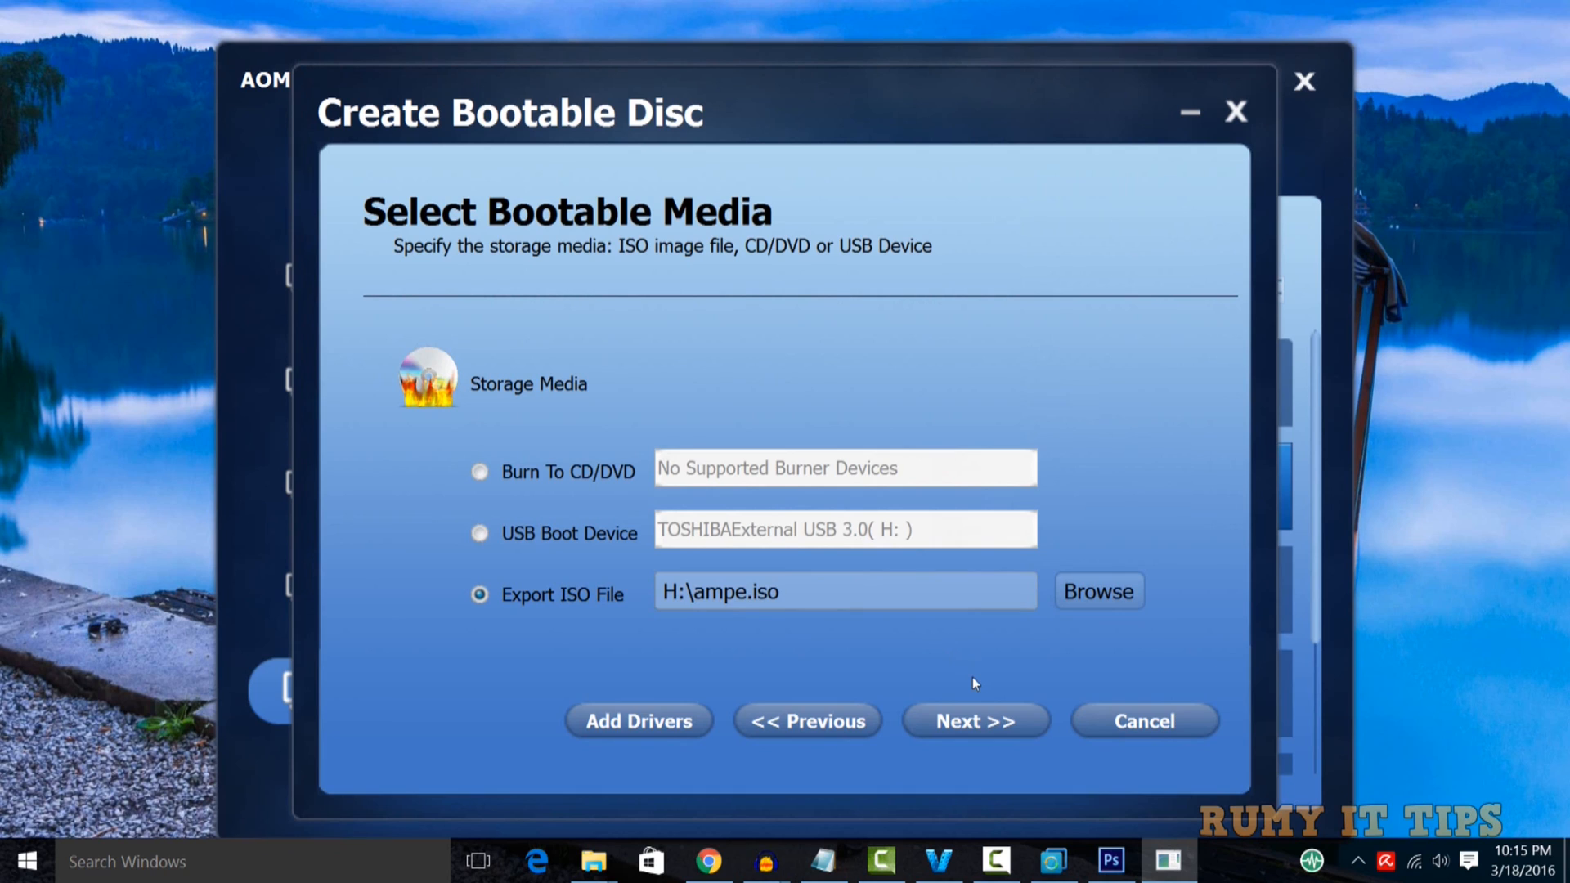
Create the bootable Windows PE ISO, keeping both detected network devices selected, and finish the wizard once it completes.
left_click(971, 728)
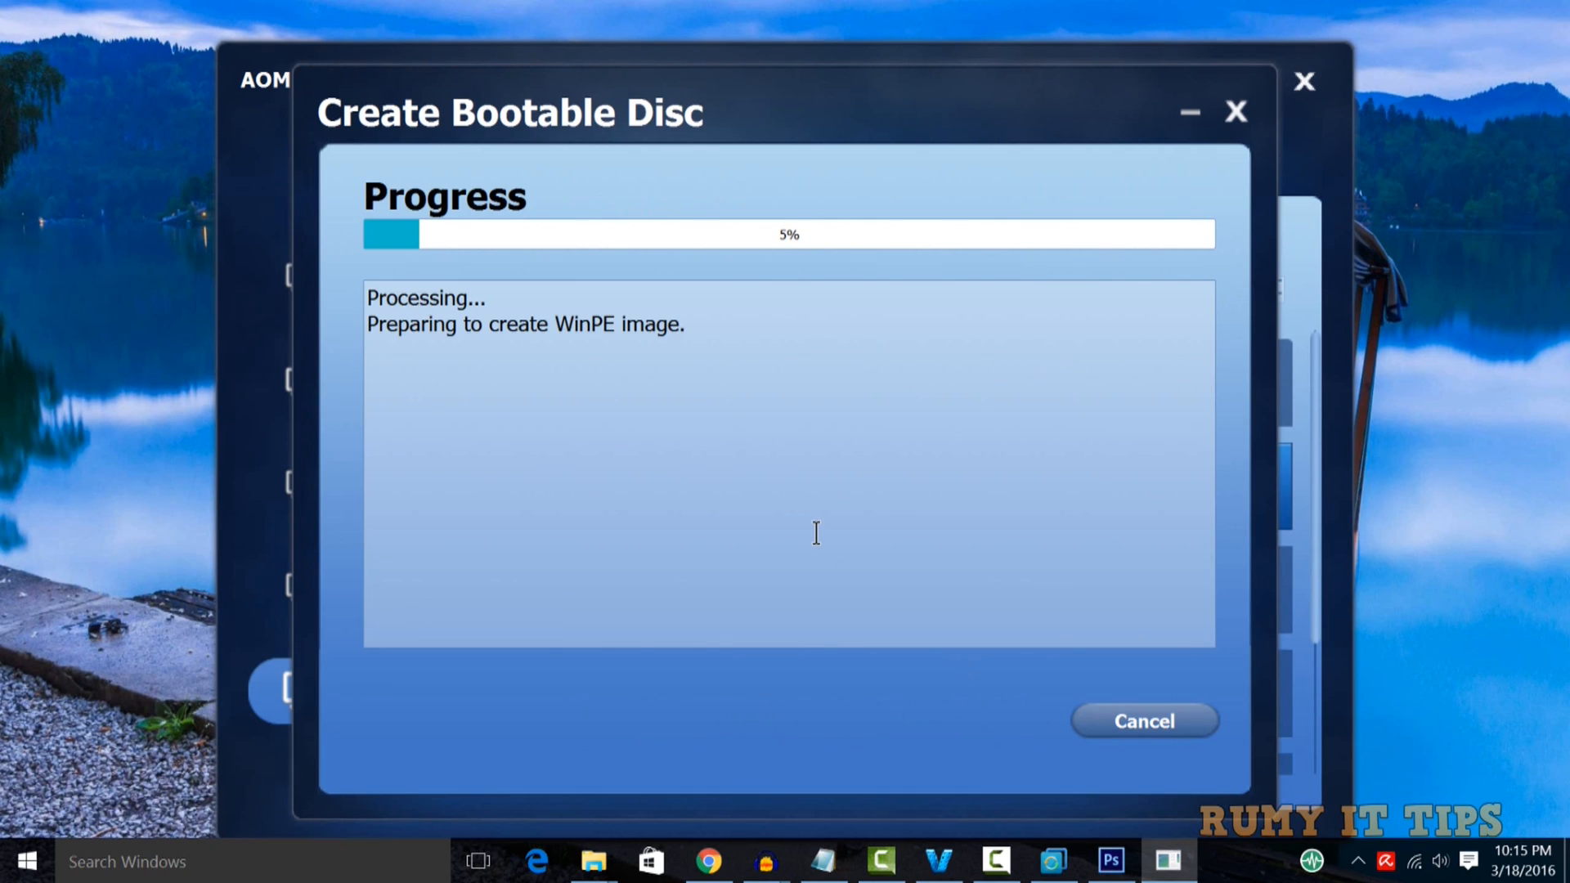
left_click(1358, 861)
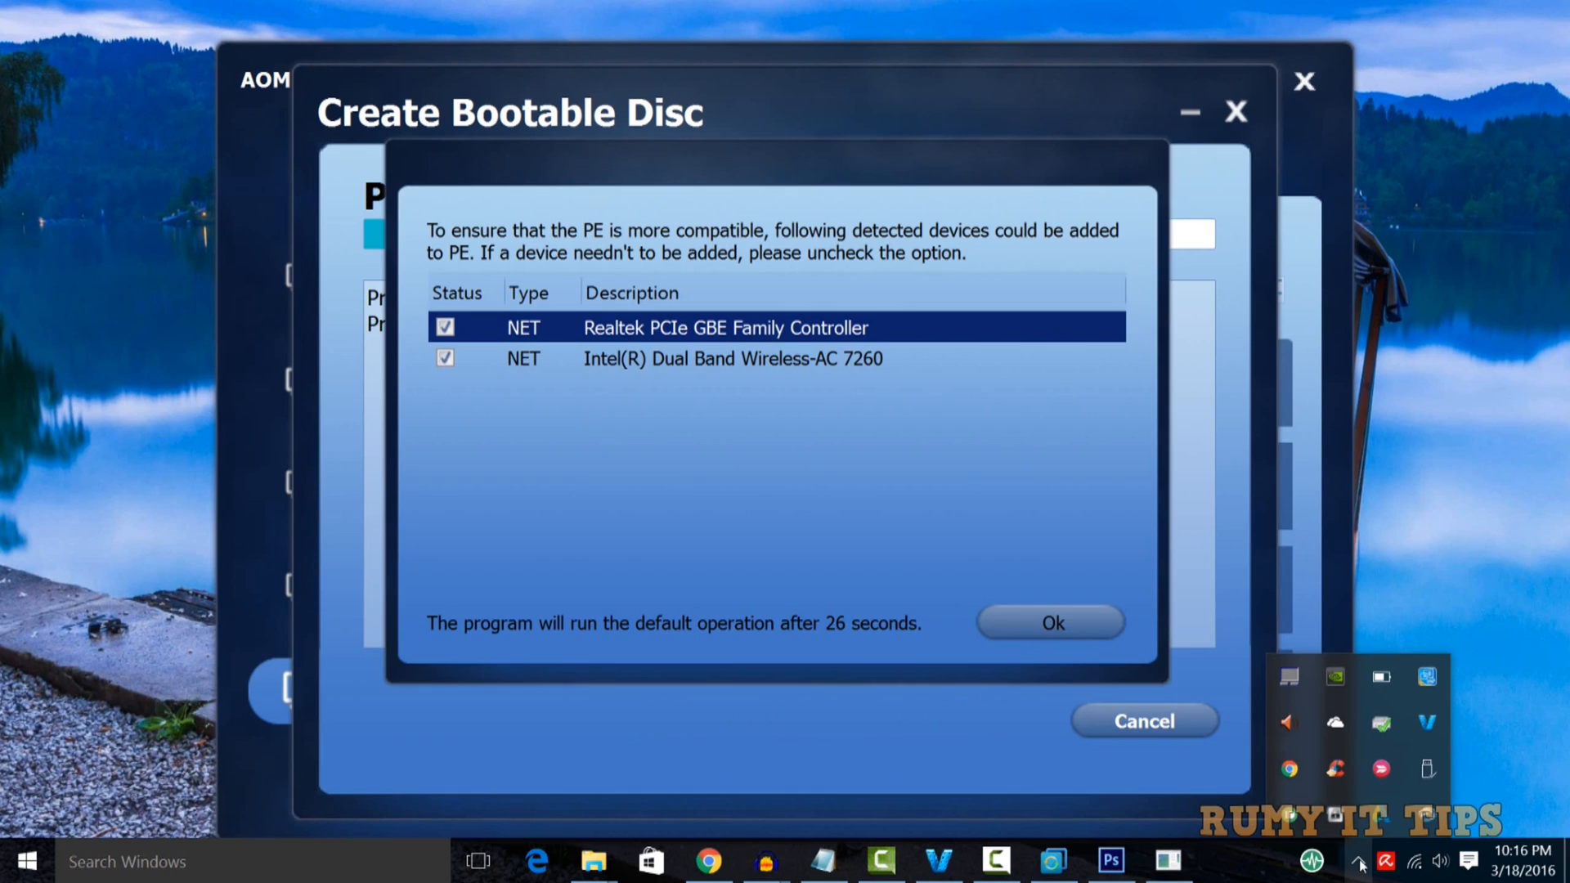
left_click(1447, 459)
mouse_move(997, 879)
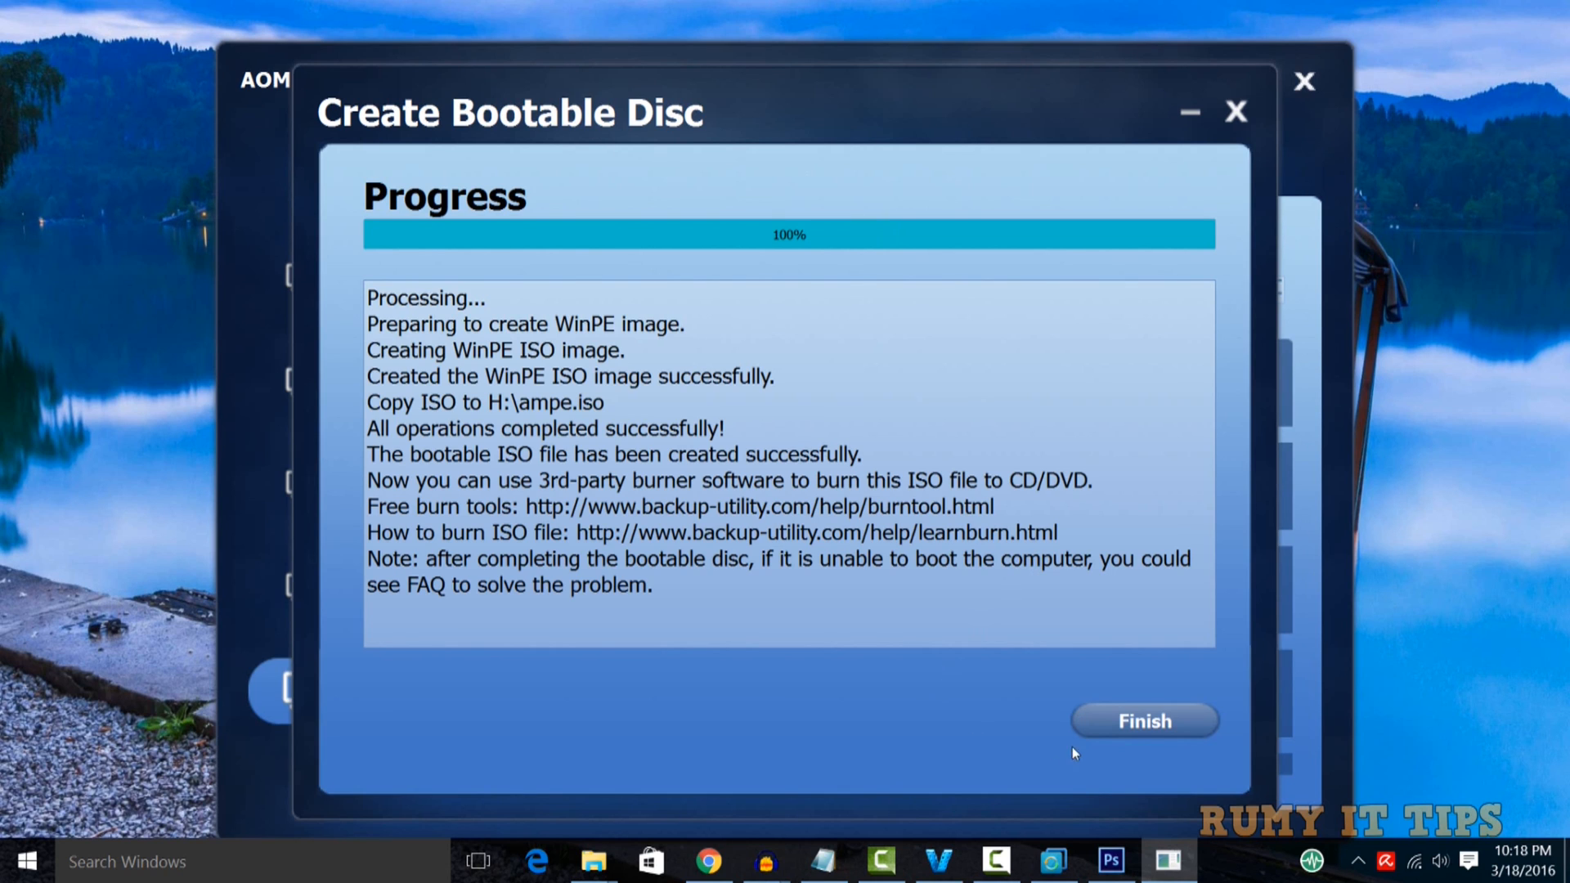
left_click(1097, 727)
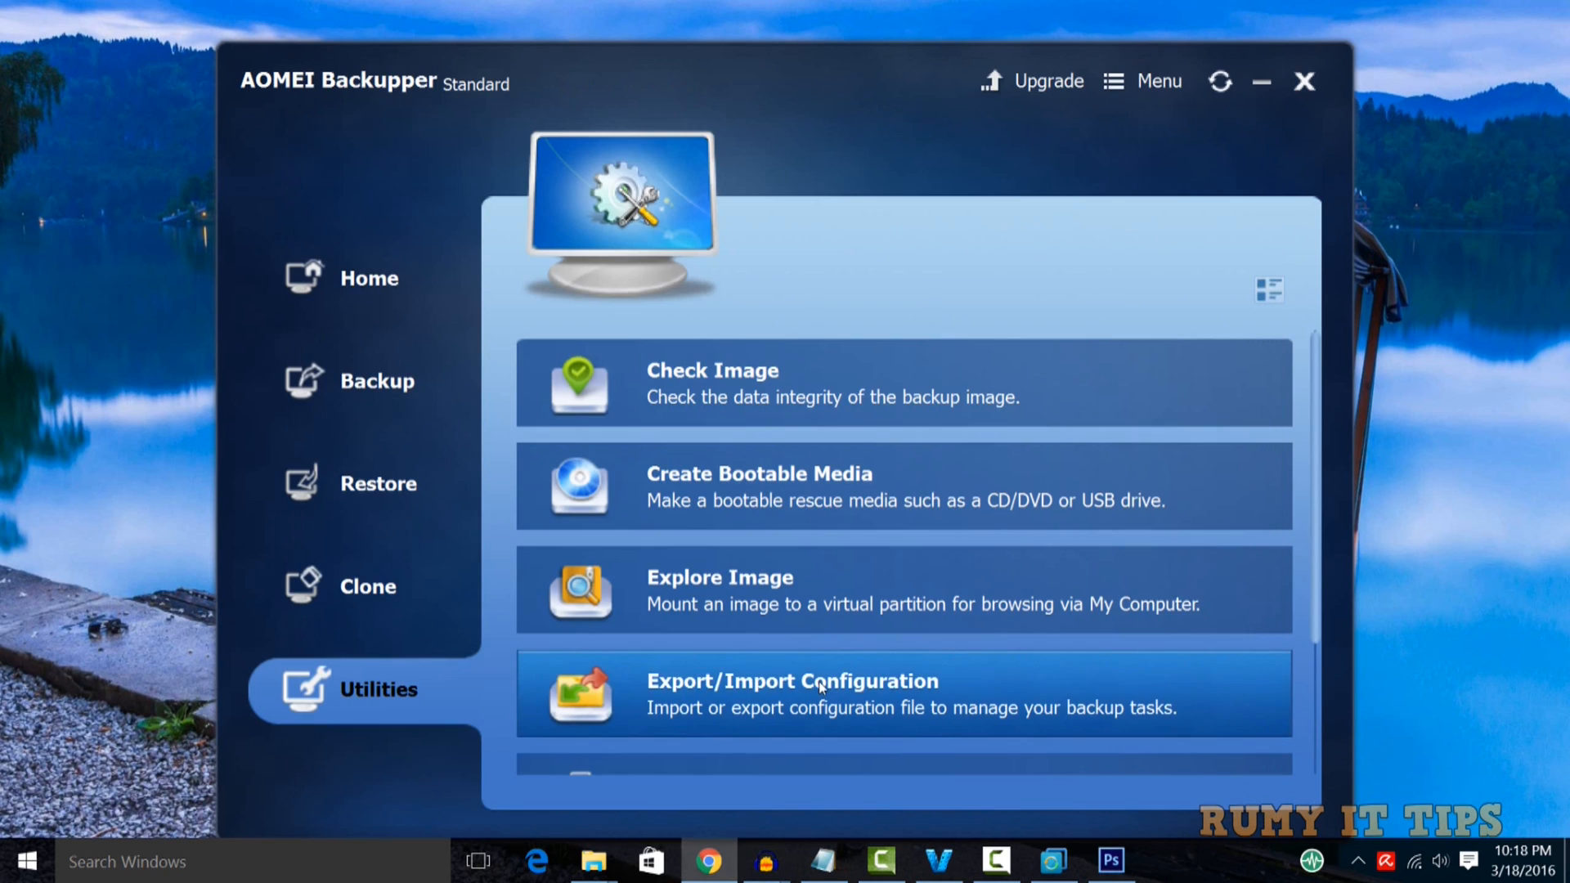